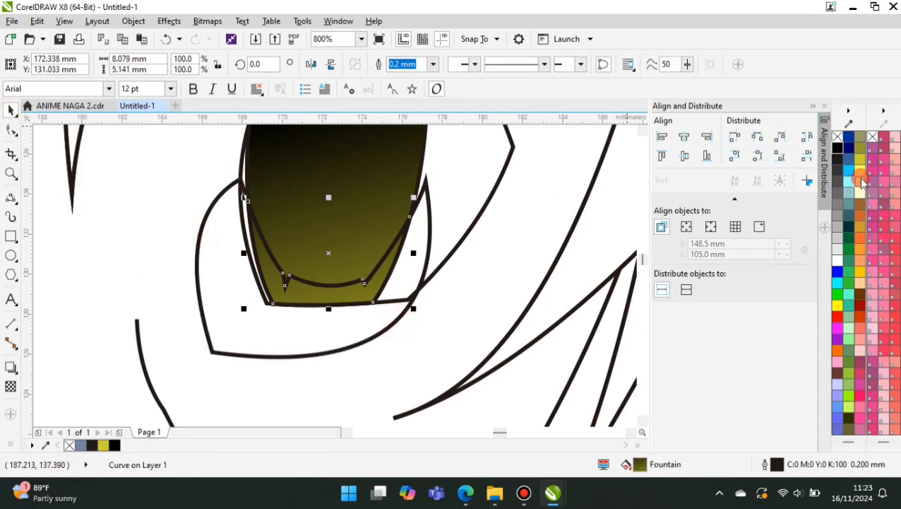
Fill the lower iris highlight of the right eye with pale yellow and delete the leftover helper curve.
{"action": "left_click", "coordinate": [861, 181]}
{"action": "left_click", "coordinate": [431, 231]}
{"action": "key", "text": "Delete"}
{"action": "scroll", "coordinate": [254, 338], "scroll_direction": "down", "scroll_amount": 1}
Draw an ellipse about 4.5 × 6.6 mm as the right eye's pupil, filled black with no outline.
{"action": "left_click", "coordinate": [11, 256]}
{"action": "scroll", "coordinate": [283, 270], "scroll_direction": "up", "scroll_amount": 1}
{"action": "left_click_drag", "start_coordinate": [260, 201], "coordinate": [349, 335]}
{"action": "left_click", "coordinate": [11, 110]}
{"action": "left_click", "coordinate": [114, 445]}
{"action": "left_click", "coordinate": [560, 65]}
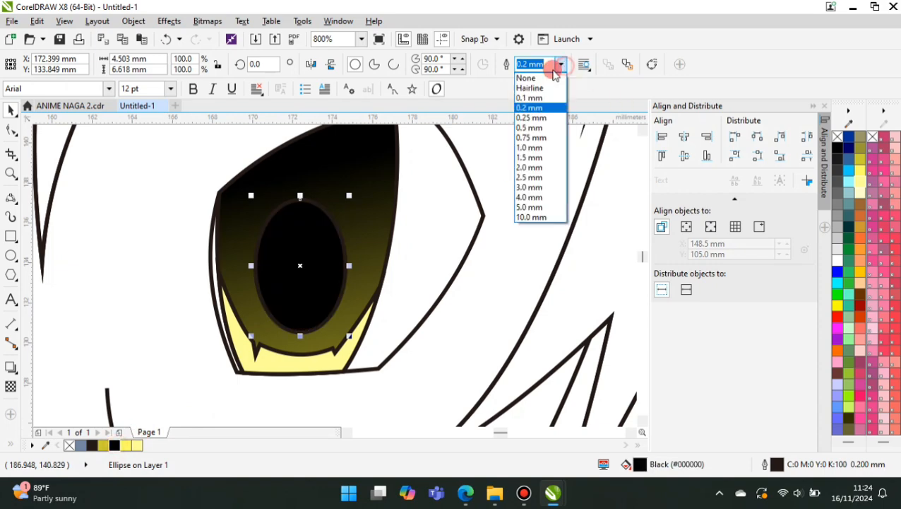
{"action": "left_click", "coordinate": [530, 78]}
Remove the outline from the pale yellow iris highlight.
{"action": "left_click", "coordinate": [354, 345]}
{"action": "left_click", "coordinate": [432, 64]}
{"action": "left_click", "coordinate": [398, 78]}
{"action": "scroll", "coordinate": [387, 279], "scroll_direction": "down", "scroll_amount": 1}
{"action": "scroll", "coordinate": [375, 291], "scroll_direction": "down", "scroll_amount": 1}
{"action": "left_click", "coordinate": [527, 290]}
Make a white copy of the pupil scaled to about 1.9 × 2.8 mm and place it at the iris's left side.
{"action": "scroll", "coordinate": [376, 278], "scroll_direction": "up", "scroll_amount": 1}
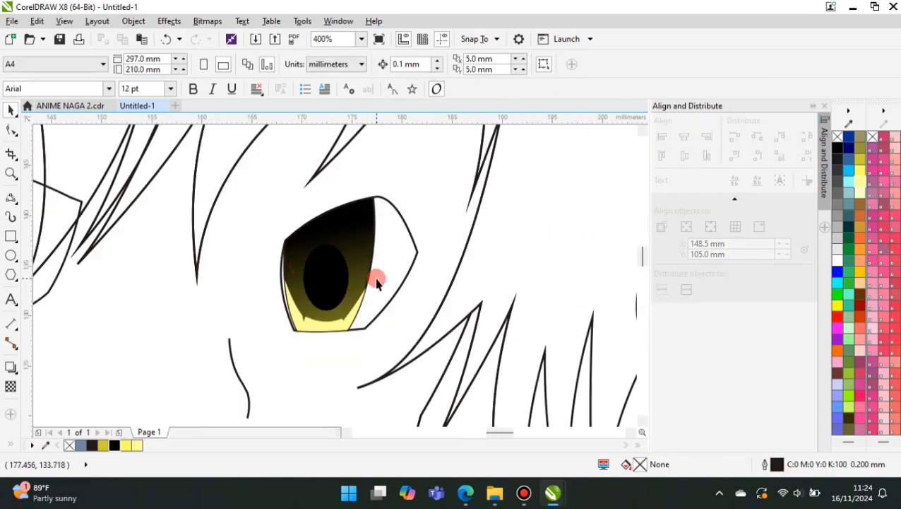
{"action": "scroll", "coordinate": [318, 270], "scroll_direction": "up", "scroll_amount": 1}
{"action": "mouse_move", "coordinate": [323, 279]}
{"action": "left_mouse_down"}
{"action": "mouse_move", "coordinate": [284, 262]}
{"action": "mouse_move", "coordinate": [313, 272]}
{"action": "left_mouse_up"}
{"action": "right_click", "coordinate": [284, 262]}
{"action": "left_click", "coordinate": [837, 260]}
{"action": "scroll", "coordinate": [289, 299], "scroll_direction": "up", "scroll_amount": 1}
{"action": "left_click_drag", "start_coordinate": [262, 318], "coordinate": [276, 257]}
Copy the white highlight just below itself, shrink the copy and tuck it against the larger one.
{"action": "left_click_drag", "start_coordinate": [276, 257], "coordinate": [322, 324]}
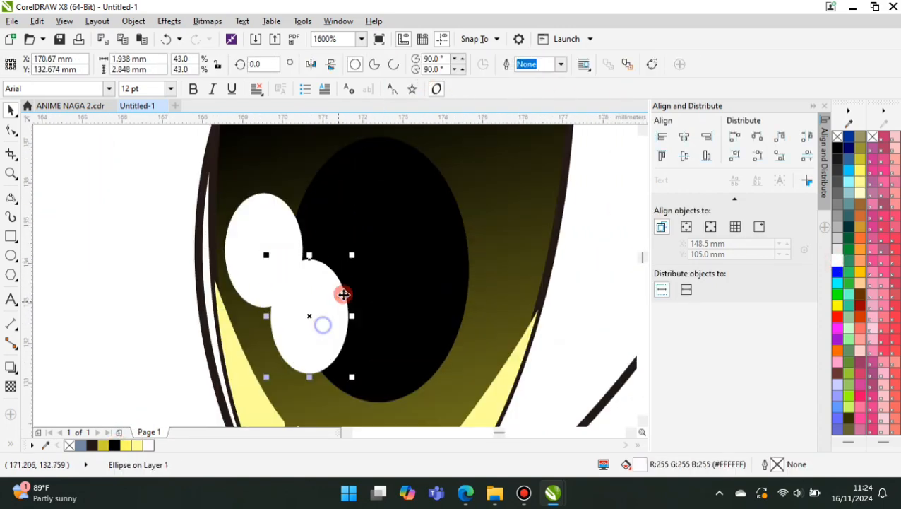
{"action": "left_click_drag", "start_coordinate": [352, 255], "coordinate": [310, 323]}
{"action": "left_click_drag", "start_coordinate": [282, 355], "coordinate": [283, 315]}
{"action": "left_click_drag", "start_coordinate": [310, 190], "coordinate": [290, 216]}
Add two even smaller white highlight copies, one below the other, at the pupil's right edge.
{"action": "left_click_drag", "start_coordinate": [286, 306], "coordinate": [456, 237]}
{"action": "scroll", "coordinate": [469, 222], "scroll_direction": "up", "scroll_amount": 1}
{"action": "left_click_drag", "start_coordinate": [489, 185], "coordinate": [473, 220]}
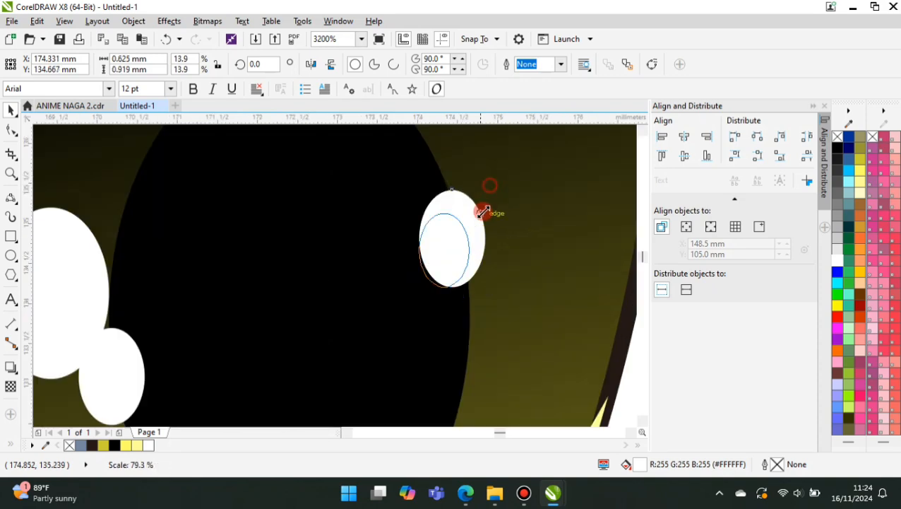
{"action": "left_click_drag", "start_coordinate": [442, 256], "coordinate": [476, 333]}
{"action": "scroll", "coordinate": [498, 307], "scroll_direction": "up", "scroll_amount": 1}
{"action": "left_click_drag", "start_coordinate": [498, 290], "coordinate": [474, 325]}
Fill the right eye's outer shape with 30% Black and draw a wide ellipse across its lower part.
{"action": "scroll", "coordinate": [466, 260], "scroll_direction": "down", "scroll_amount": 3}
{"action": "left_click", "coordinate": [530, 281]}
{"action": "left_click", "coordinate": [837, 228]}
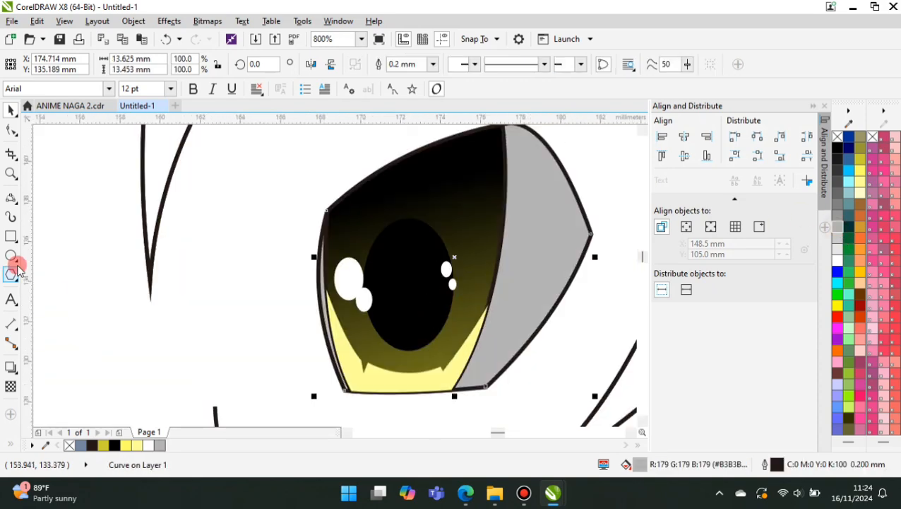
{"action": "left_click", "coordinate": [11, 257]}
{"action": "mouse_move", "coordinate": [566, 216]}
{"action": "left_mouse_down"}
{"action": "mouse_move", "coordinate": [348, 388]}
{"action": "mouse_move", "coordinate": [282, 396]}
{"action": "left_mouse_up"}
Intersect the ellipse with the gray eye shape and fill the overlapping area white.
{"action": "left_click", "coordinate": [11, 111]}
{"action": "scroll", "coordinate": [340, 284], "scroll_direction": "down", "scroll_amount": 1}
{"action": "scroll", "coordinate": [442, 208], "scroll_direction": "up", "scroll_amount": 1}
{"action": "left_click", "coordinate": [442, 207], "text": "shift"}
{"action": "left_click", "coordinate": [431, 66]}
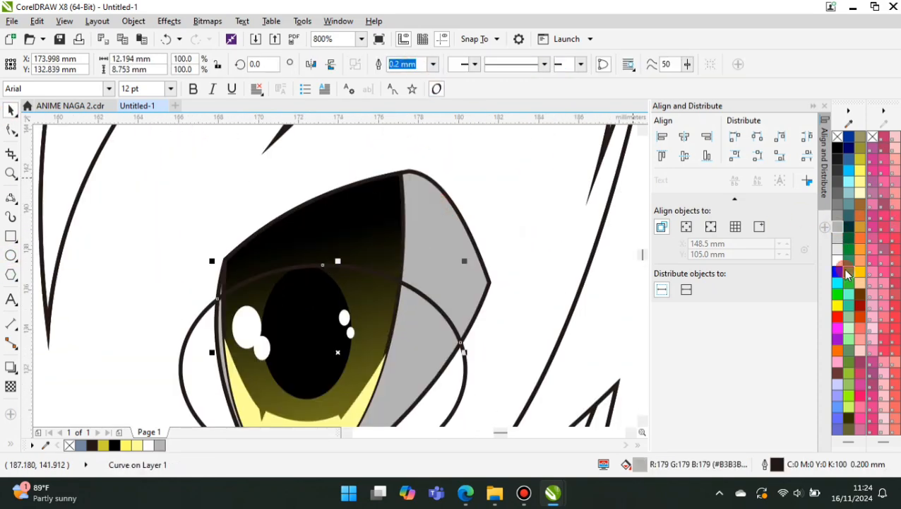
{"action": "left_click", "coordinate": [838, 260]}
Delete the helper ellipse and remove the outline from the white area of the right eye.
{"action": "scroll", "coordinate": [422, 277], "scroll_direction": "down", "scroll_amount": 1}
{"action": "left_click", "coordinate": [382, 373]}
{"action": "key", "text": "Delete"}
{"action": "left_click", "coordinate": [422, 310]}
{"action": "left_click", "coordinate": [433, 67]}
{"action": "left_click", "coordinate": [408, 77]}
{"action": "scroll", "coordinate": [348, 290], "scroll_direction": "down", "scroll_amount": 1}
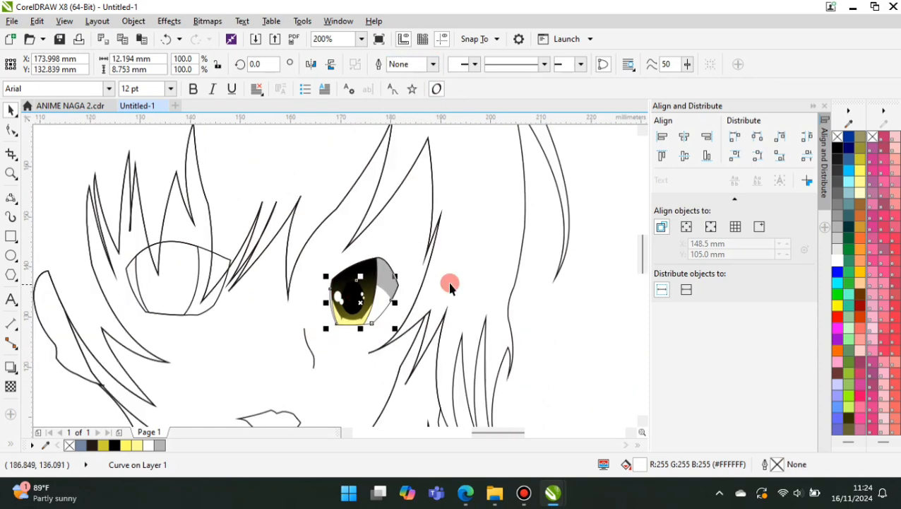
{"action": "left_click", "coordinate": [451, 285]}
Draw the right eye's upper lash with 3-Point Curve segments from the inner side over the lid to the outer corner.
{"action": "left_click", "coordinate": [10, 195]}
{"action": "scroll", "coordinate": [361, 265], "scroll_direction": "up", "scroll_amount": 2}
{"action": "scroll", "coordinate": [303, 293], "scroll_direction": "down", "scroll_amount": 1}
{"action": "scroll", "coordinate": [308, 356], "scroll_direction": "up", "scroll_amount": 1}
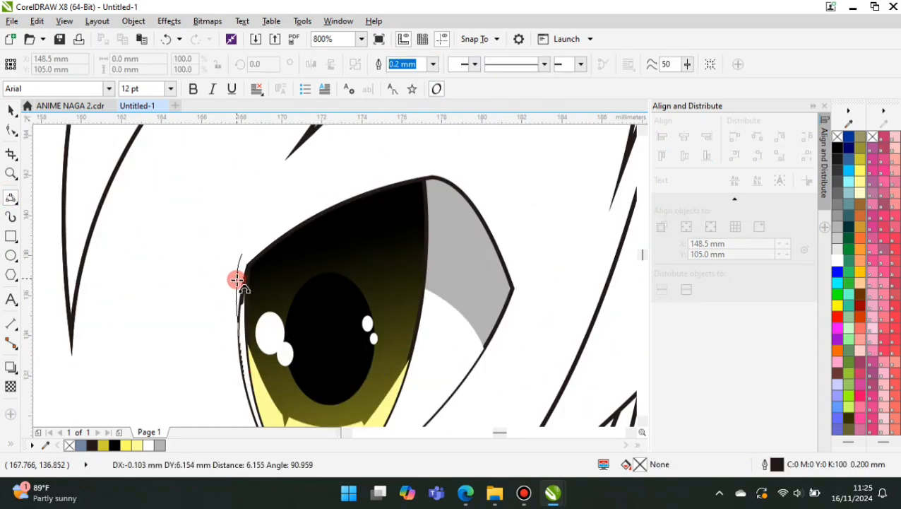
{"action": "left_click", "coordinate": [233, 281]}
{"action": "mouse_move", "coordinate": [242, 252]}
{"action": "left_mouse_down"}
{"action": "mouse_move", "coordinate": [460, 154]}
{"action": "mouse_move", "coordinate": [450, 158]}
{"action": "mouse_move", "coordinate": [526, 290]}
{"action": "left_mouse_up"}
{"action": "left_click", "coordinate": [396, 171]}
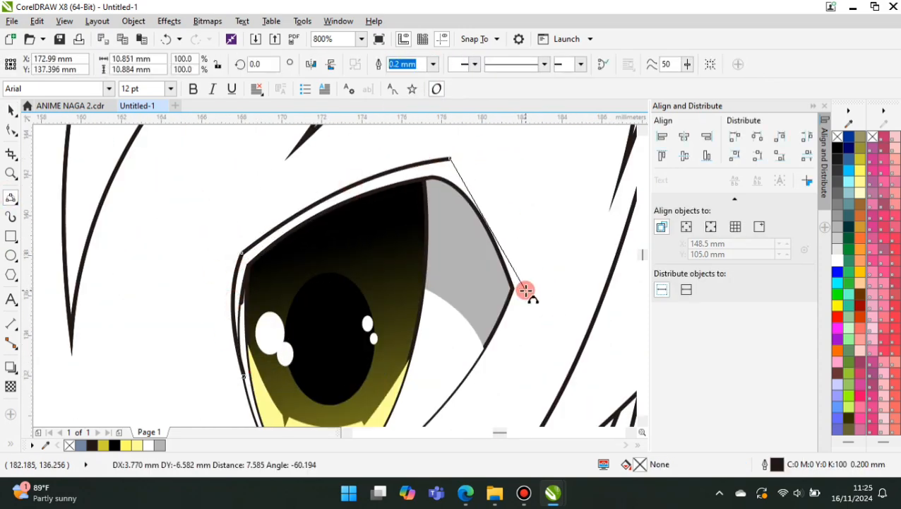
{"action": "left_click", "coordinate": [485, 200]}
Extend the lash curve with short pointed spikes at the eye's outer corner.
{"action": "scroll", "coordinate": [485, 199], "scroll_direction": "down", "scroll_amount": 1}
{"action": "scroll", "coordinate": [501, 247], "scroll_direction": "up", "scroll_amount": 3}
{"action": "left_click", "coordinate": [548, 214]}
{"action": "left_click_drag", "start_coordinate": [544, 189], "coordinate": [524, 219]}
{"action": "left_click", "coordinate": [542, 223]}
{"action": "scroll", "coordinate": [559, 186], "scroll_direction": "down", "scroll_amount": 2}
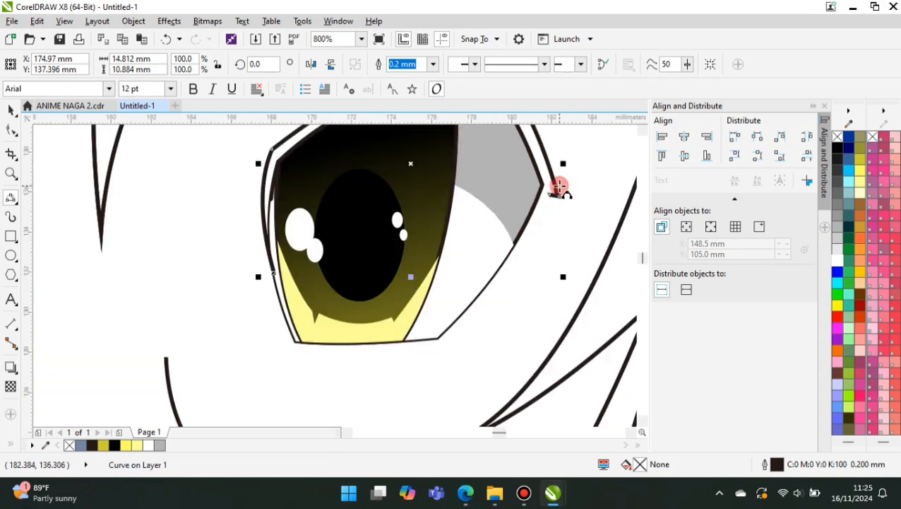
{"action": "scroll", "coordinate": [554, 212], "scroll_direction": "up", "scroll_amount": 1}
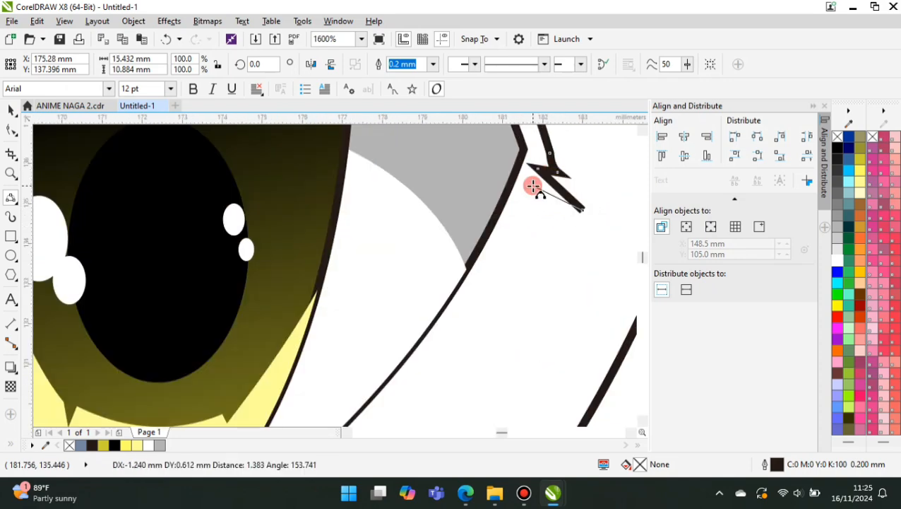
{"action": "left_click", "coordinate": [532, 185]}
Close the lash outline along the outer lower edge and back across the eye to its start.
{"action": "scroll", "coordinate": [532, 186], "scroll_direction": "down", "scroll_amount": 1}
{"action": "left_click", "coordinate": [495, 252]}
{"action": "left_click_drag", "start_coordinate": [461, 283], "coordinate": [262, 255]}
{"action": "left_click", "coordinate": [288, 248]}
{"action": "scroll", "coordinate": [291, 262], "scroll_direction": "down", "scroll_amount": 1}
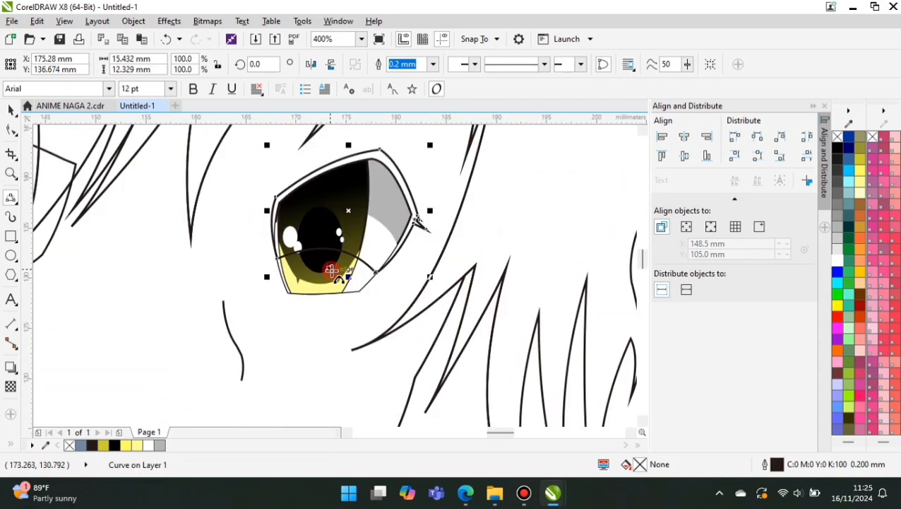
Try to trim the eyelash shape with the white area of the eye.
{"action": "key", "text": "space"}
{"action": "scroll", "coordinate": [359, 296], "scroll_direction": "up", "scroll_amount": 1}
{"action": "left_click", "coordinate": [368, 284]}
{"action": "left_click", "coordinate": [380, 161], "text": "shift"}
{"action": "left_click", "coordinate": [399, 64]}
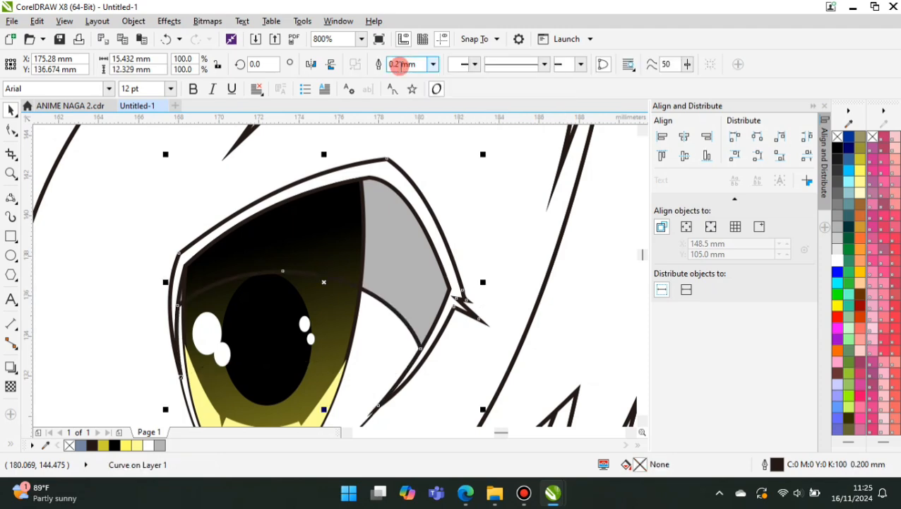
{"action": "key", "text": "ctrl+z"}
Trim the eyelash shape with the right eye's outer shape and fill the remaining lash band black.
{"action": "scroll", "coordinate": [326, 329], "scroll_direction": "down", "scroll_amount": 1}
{"action": "left_click", "coordinate": [630, 339]}
{"action": "scroll", "coordinate": [318, 255], "scroll_direction": "up", "scroll_amount": 2}
{"action": "left_click", "coordinate": [465, 251]}
{"action": "left_click", "coordinate": [487, 212], "text": "shift"}
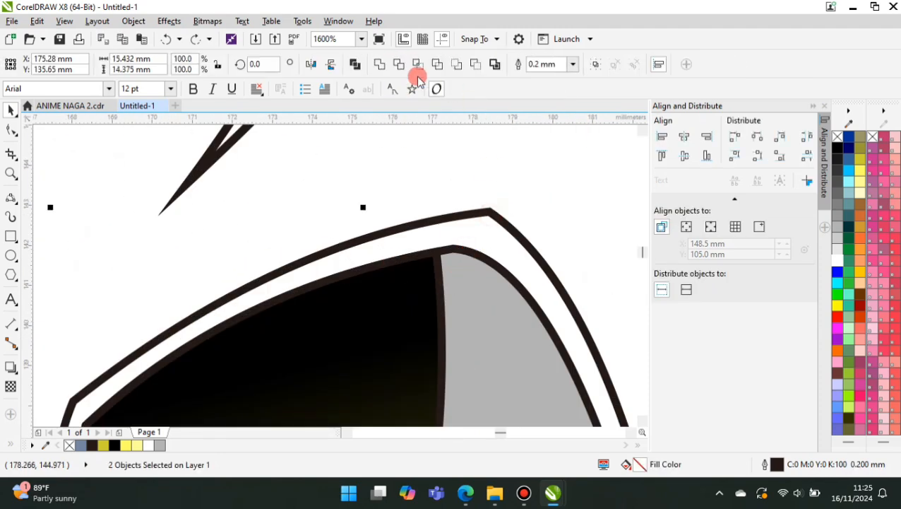
{"action": "left_click", "coordinate": [418, 66]}
{"action": "scroll", "coordinate": [343, 159], "scroll_direction": "down", "scroll_amount": 2}
{"action": "left_click", "coordinate": [114, 445]}
{"action": "scroll", "coordinate": [205, 327], "scroll_direction": "down", "scroll_amount": 1}
{"action": "left_click", "coordinate": [185, 337]}
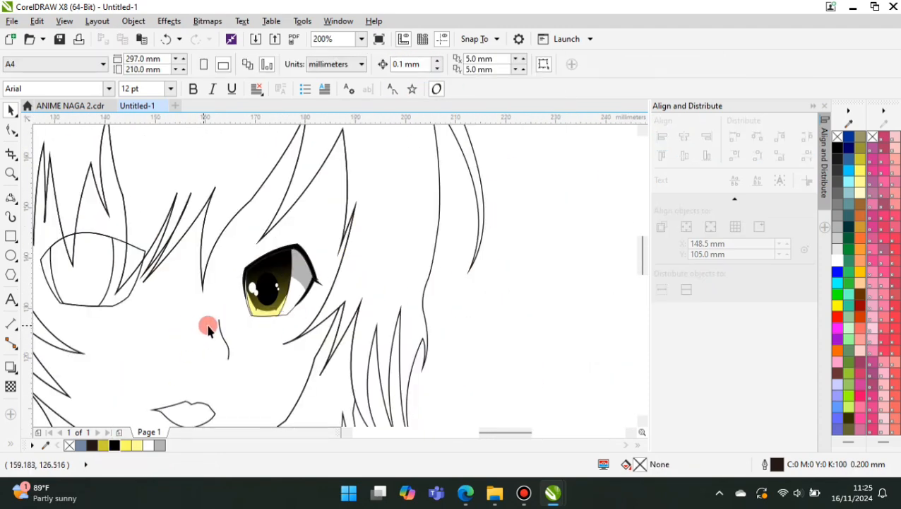
Give the left eye's iris a vertical fountain fill running from black at the top to Banana Yellow below.
{"action": "scroll", "coordinate": [323, 290], "scroll_direction": "down", "scroll_amount": 1}
{"action": "scroll", "coordinate": [211, 291], "scroll_direction": "up", "scroll_amount": 2}
{"action": "left_click", "coordinate": [202, 321]}
{"action": "left_click", "coordinate": [104, 445]}
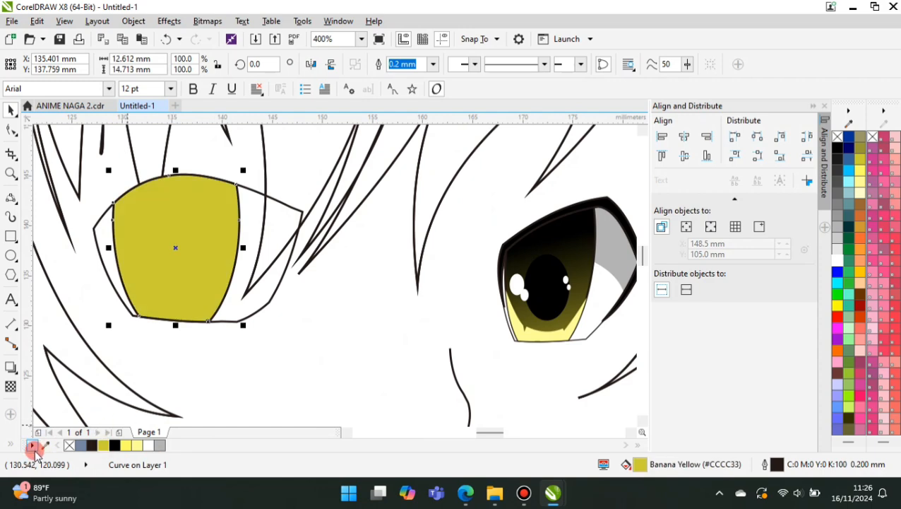
{"action": "left_click", "coordinate": [11, 444]}
{"action": "left_click", "coordinate": [33, 417]}
{"action": "left_click_drag", "start_coordinate": [169, 289], "coordinate": [169, 176]}
{"action": "left_click", "coordinate": [114, 445]}
{"action": "left_click_drag", "start_coordinate": [169, 288], "coordinate": [177, 354]}
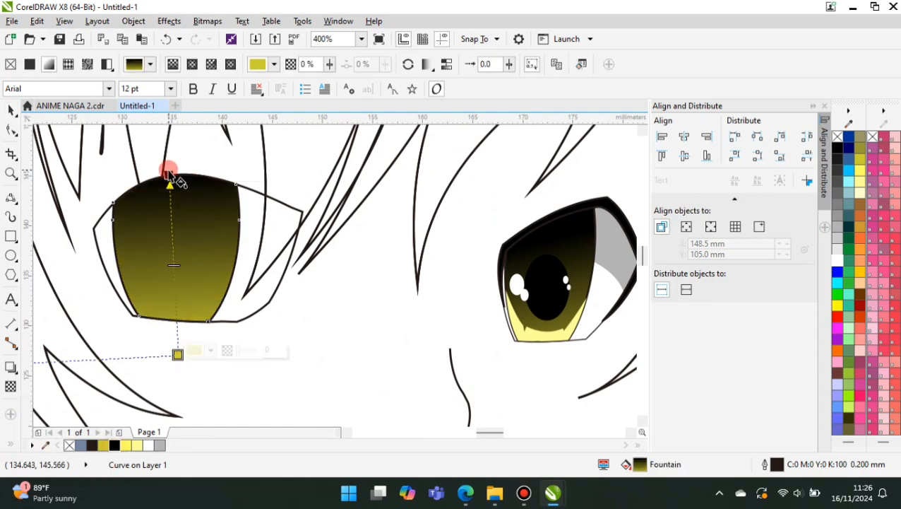
{"action": "left_click_drag", "start_coordinate": [169, 176], "coordinate": [165, 190]}
Draw 3-Point Curve segments down the left iris's inner side and along its lower part, with a small notch.
{"action": "left_click", "coordinate": [11, 203]}
{"action": "scroll", "coordinate": [137, 291], "scroll_direction": "up", "scroll_amount": 1}
{"action": "mouse_move", "coordinate": [83, 169]}
{"action": "left_mouse_down"}
{"action": "mouse_move", "coordinate": [153, 318]}
{"action": "mouse_move", "coordinate": [176, 327]}
{"action": "left_mouse_up"}
{"action": "left_click", "coordinate": [115, 249]}
{"action": "scroll", "coordinate": [135, 314], "scroll_direction": "up", "scroll_amount": 1}
{"action": "left_click", "coordinate": [176, 327]}
{"action": "left_click", "coordinate": [316, 339]}
{"action": "left_click_drag", "start_coordinate": [402, 340], "coordinate": [408, 354]}
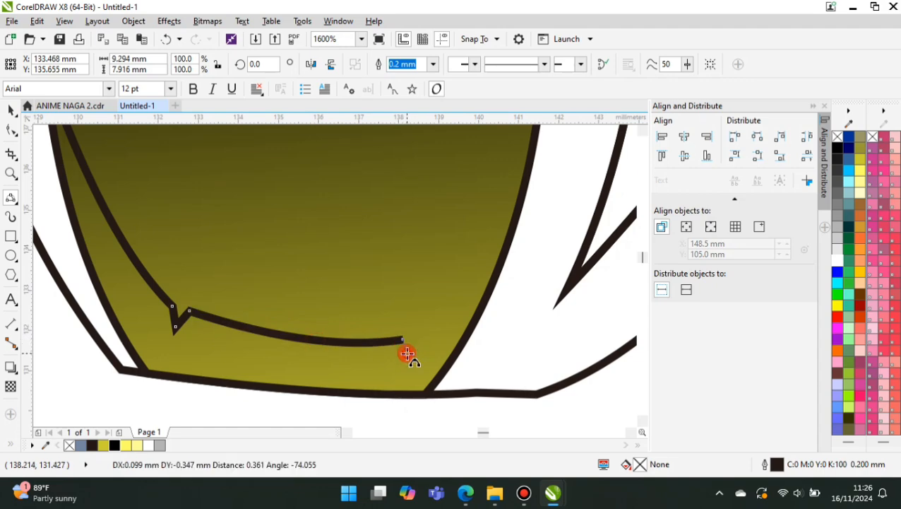
Finish the highlight curve up the iris's right edge and close it below the eye, about 13 × 11.5 mm overall.
{"action": "left_click", "coordinate": [536, 173]}
{"action": "scroll", "coordinate": [269, 325], "scroll_direction": "down", "scroll_amount": 1}
{"action": "left_click", "coordinate": [168, 311]}
{"action": "mouse_move", "coordinate": [151, 174]}
{"action": "left_mouse_down"}
{"action": "mouse_move", "coordinate": [217, 404]}
{"action": "mouse_move", "coordinate": [412, 237]}
{"action": "left_mouse_up"}
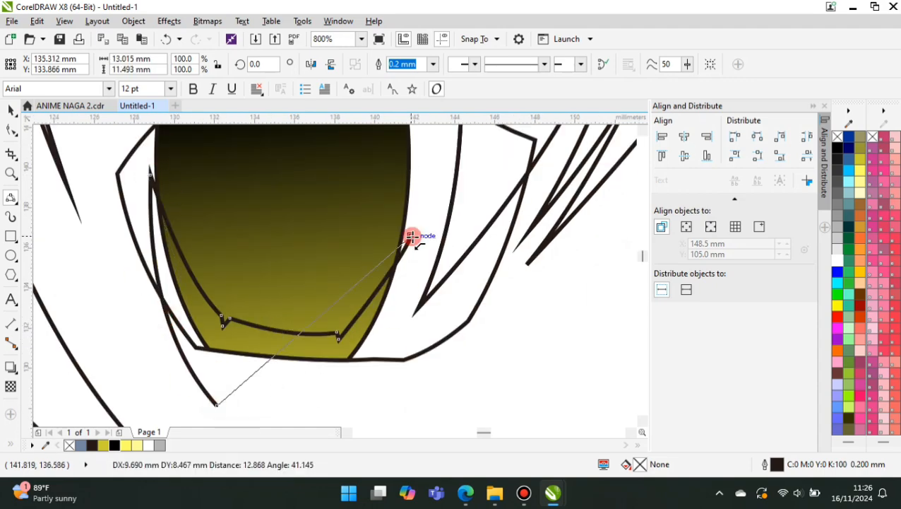
{"action": "left_click", "coordinate": [370, 366]}
Fill the highlight's overlap with the left iris in Light Yellow without outline, and remove the helper curve.
{"action": "scroll", "coordinate": [184, 254], "scroll_direction": "down", "scroll_amount": 1}
{"action": "left_click", "coordinate": [126, 445]}
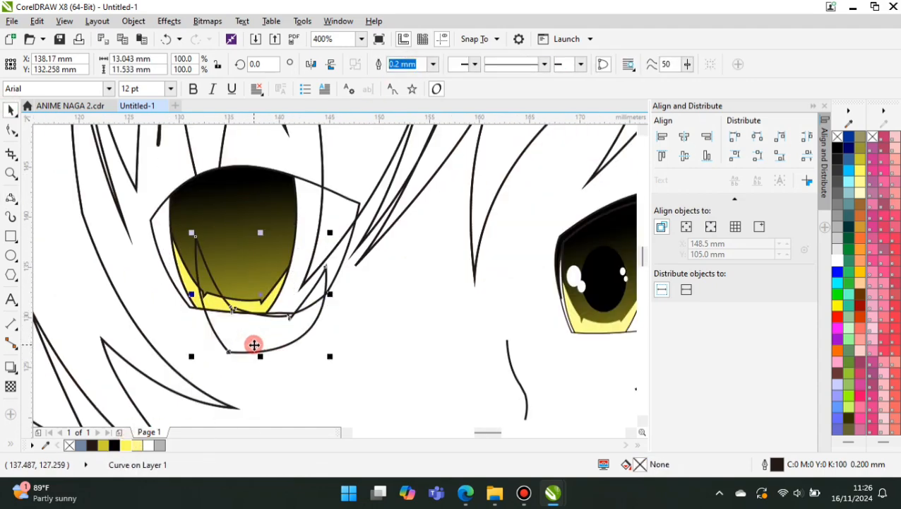
{"action": "left_click", "coordinate": [429, 68]}
{"action": "left_click", "coordinate": [402, 78]}
{"action": "scroll", "coordinate": [191, 291], "scroll_direction": "down", "scroll_amount": 1}
{"action": "scroll", "coordinate": [175, 293], "scroll_direction": "up", "scroll_amount": 1}
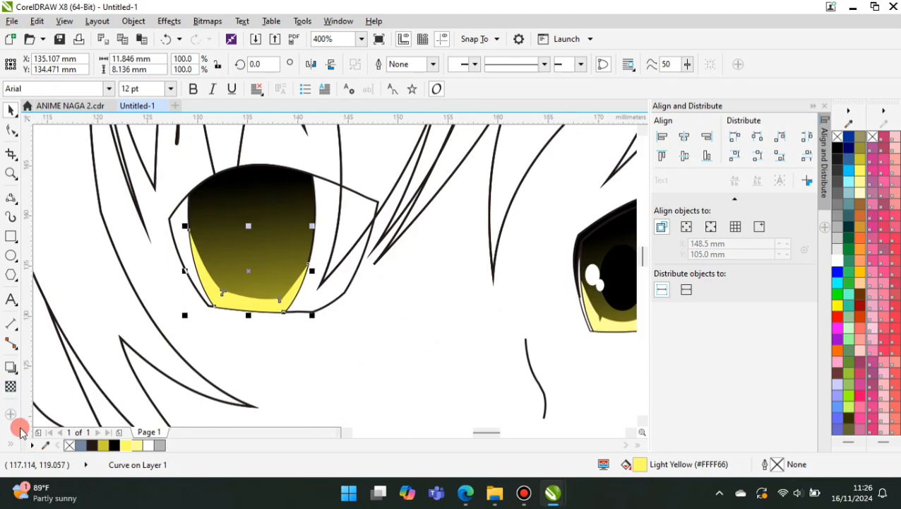
Draw an ellipse about 5.7 × 8 mm as the left eye's pupil, filled black with no outline.
{"action": "left_click", "coordinate": [10, 255]}
{"action": "left_click_drag", "start_coordinate": [235, 198], "coordinate": [208, 264]}
{"action": "left_click", "coordinate": [114, 445]}
{"action": "scroll", "coordinate": [254, 288], "scroll_direction": "down", "scroll_amount": 1}
{"action": "left_click", "coordinate": [562, 66]}
{"action": "left_click", "coordinate": [538, 77]}
{"action": "left_click", "coordinate": [12, 111]}
Place two reduced white copies of the pupil as highlights at the pupil's left side, the lower one smaller.
{"action": "scroll", "coordinate": [241, 267], "scroll_direction": "up", "scroll_amount": 2}
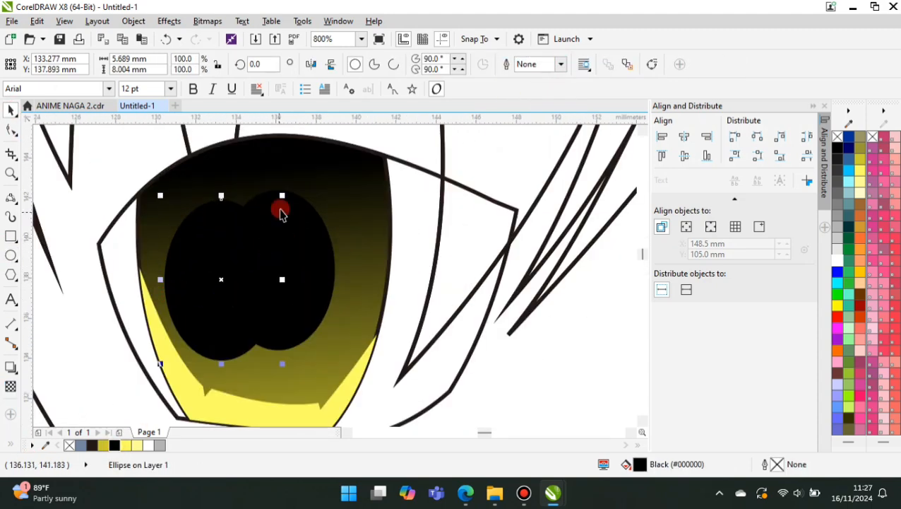
{"action": "left_click_drag", "start_coordinate": [281, 196], "coordinate": [221, 282]}
{"action": "left_click_drag", "start_coordinate": [196, 328], "coordinate": [238, 301]}
{"action": "left_click", "coordinate": [148, 445]}
{"action": "scroll", "coordinate": [271, 282], "scroll_direction": "up", "scroll_amount": 1}
{"action": "left_click_drag", "start_coordinate": [261, 232], "coordinate": [203, 314]}
Add two smaller white highlight copies at the pupil's right edge, the lower one about 0.5 × 0.7 mm.
{"action": "left_click_drag", "start_coordinate": [173, 355], "coordinate": [280, 273]}
{"action": "scroll", "coordinate": [170, 332], "scroll_direction": "down", "scroll_amount": 1}
{"action": "scroll", "coordinate": [281, 272], "scroll_direction": "up", "scroll_amount": 1}
{"action": "left_click_drag", "start_coordinate": [310, 233], "coordinate": [300, 247]}
{"action": "left_click_drag", "start_coordinate": [284, 290], "coordinate": [314, 330]}
{"action": "scroll", "coordinate": [325, 314], "scroll_direction": "down", "scroll_amount": 3}
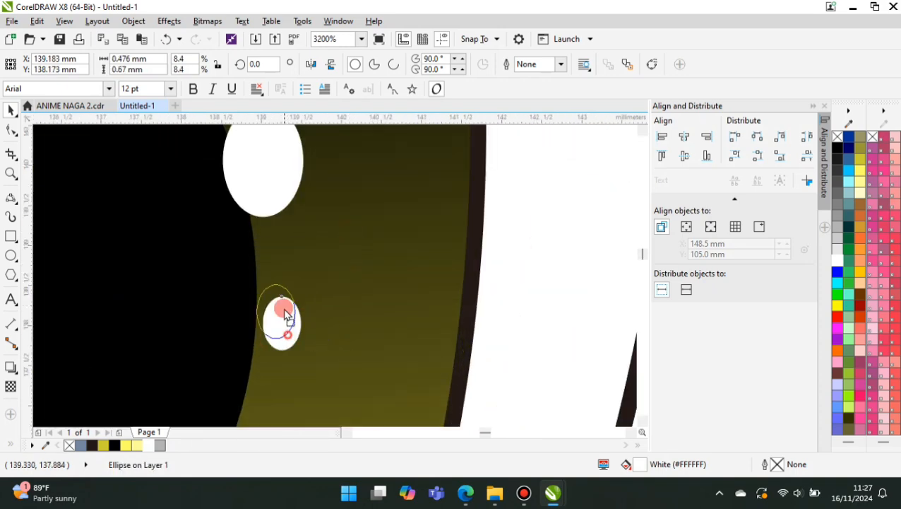
Fill the left eye's outer shape with 30% Black and draw a wide ellipse over the eye.
{"action": "left_click", "coordinate": [306, 292]}
{"action": "left_click", "coordinate": [159, 446]}
{"action": "left_click", "coordinate": [11, 255]}
{"action": "scroll", "coordinate": [215, 275], "scroll_direction": "down", "scroll_amount": 1}
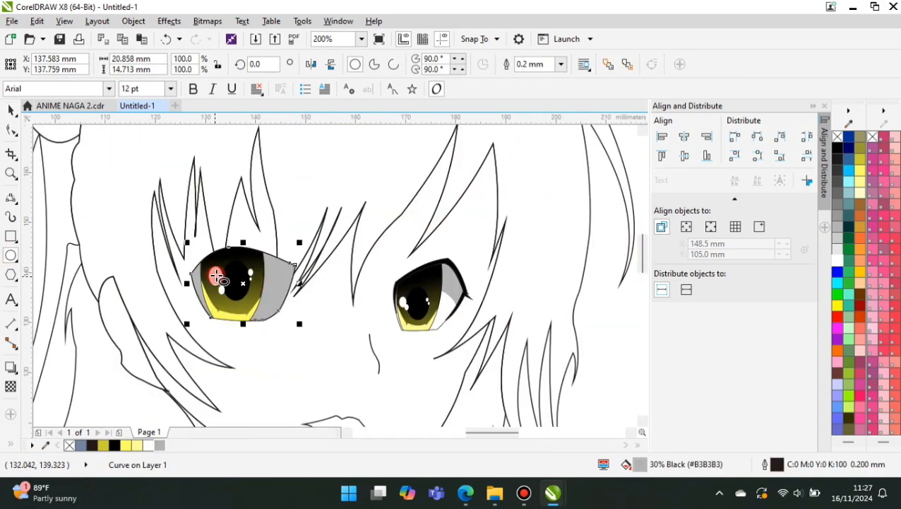
{"action": "scroll", "coordinate": [215, 276], "scroll_direction": "up", "scroll_amount": 1}
{"action": "mouse_move", "coordinate": [168, 279]}
{"action": "left_mouse_down"}
{"action": "mouse_move", "coordinate": [349, 367]}
{"action": "mouse_move", "coordinate": [366, 388]}
{"action": "left_mouse_up"}
Reposition the ellipse over the left eye, intersect it with the gray shape and fill the overlap white.
{"action": "left_click", "coordinate": [10, 110]}
{"action": "left_click_drag", "start_coordinate": [324, 327], "coordinate": [320, 303]}
{"action": "key", "text": "ctrl+z"}
{"action": "left_click_drag", "start_coordinate": [345, 368], "coordinate": [337, 337]}
{"action": "left_click", "coordinate": [365, 258], "text": "shift"}
{"action": "left_click", "coordinate": [420, 65]}
{"action": "left_click", "coordinate": [149, 446]}
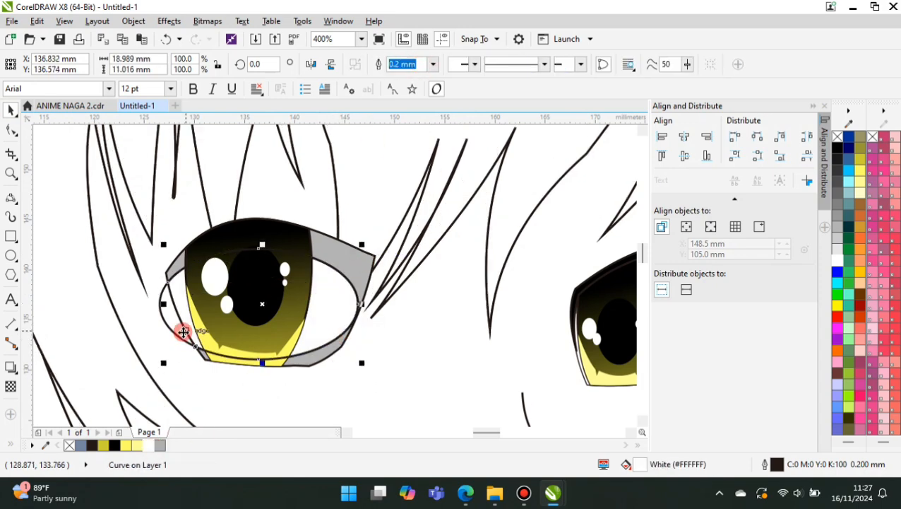
Delete the helper ellipse and remove the outline from the left eye's white area.
{"action": "left_click", "coordinate": [181, 333]}
{"action": "key", "text": "Delete"}
{"action": "left_click", "coordinate": [335, 301]}
{"action": "left_click", "coordinate": [433, 64]}
{"action": "left_click", "coordinate": [408, 77]}
Trace the left eye's upper lash line from the outer corner, with a small pointed tip, up over the eyelid.
{"action": "scroll", "coordinate": [322, 270], "scroll_direction": "down", "scroll_amount": 1}
{"action": "left_click", "coordinate": [380, 183]}
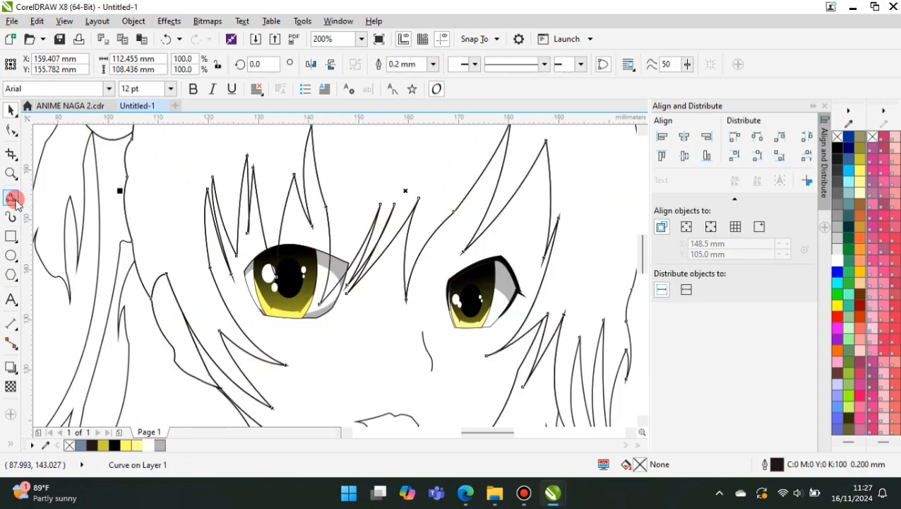
{"action": "scroll", "coordinate": [353, 267], "scroll_direction": "up", "scroll_amount": 2}
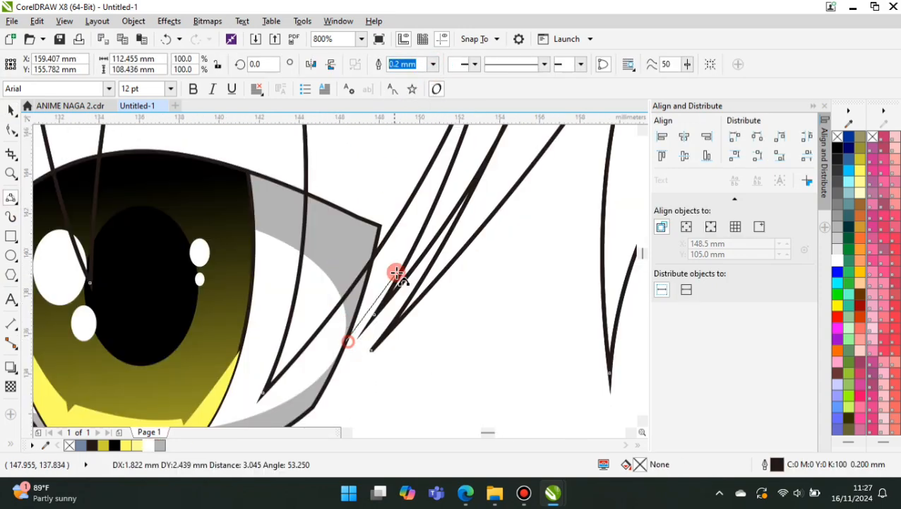
{"action": "left_click_drag", "start_coordinate": [403, 227], "coordinate": [413, 231]}
{"action": "left_click", "coordinate": [409, 230]}
{"action": "left_click_drag", "start_coordinate": [414, 231], "coordinate": [121, 169]}
{"action": "left_click", "coordinate": [393, 236]}
{"action": "left_click", "coordinate": [227, 183]}
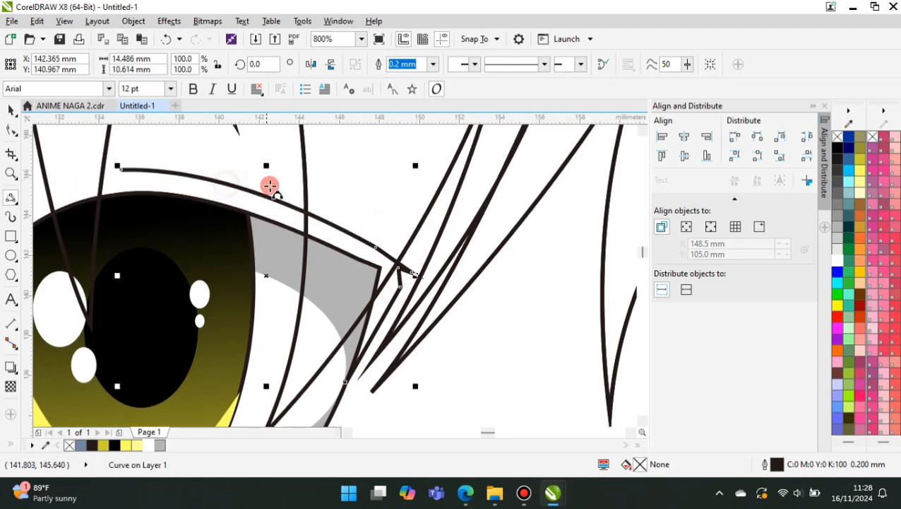
Extend the lash outline to the left eye's inner corner and close it across the eye, about 23.6 × 12.9 mm overall.
{"action": "scroll", "coordinate": [269, 185], "scroll_direction": "down", "scroll_amount": 1}
{"action": "scroll", "coordinate": [118, 214], "scroll_direction": "up", "scroll_amount": 1}
{"action": "left_click_drag", "start_coordinate": [275, 142], "coordinate": [91, 279]}
{"action": "left_click", "coordinate": [163, 195]}
{"action": "scroll", "coordinate": [163, 196], "scroll_direction": "down", "scroll_amount": 1}
{"action": "scroll", "coordinate": [125, 257], "scroll_direction": "up", "scroll_amount": 2}
{"action": "scroll", "coordinate": [106, 187], "scroll_direction": "down", "scroll_amount": 1}
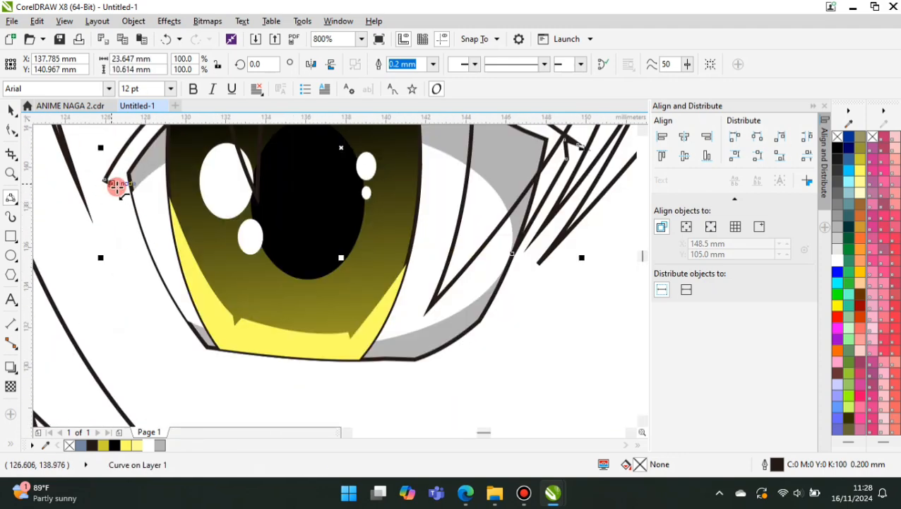
{"action": "mouse_move", "coordinate": [108, 182]}
{"action": "left_mouse_down"}
{"action": "mouse_move", "coordinate": [178, 302]}
{"action": "mouse_move", "coordinate": [276, 311]}
{"action": "mouse_move", "coordinate": [322, 288]}
{"action": "left_mouse_up"}
{"action": "left_click", "coordinate": [162, 290]}
Fill the left eye's lash shape with black and keep it behind the eye.
{"action": "scroll", "coordinate": [131, 320], "scroll_direction": "down", "scroll_amount": 1}
{"action": "left_click", "coordinate": [266, 274]}
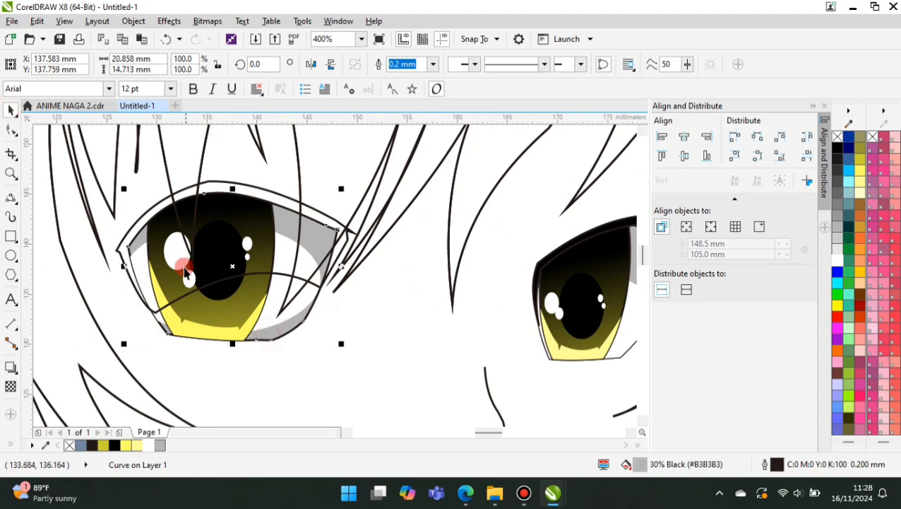
{"action": "left_click", "coordinate": [278, 194]}
{"action": "left_click", "coordinate": [123, 445]}
{"action": "left_click", "coordinate": [115, 445]}
{"action": "scroll", "coordinate": [134, 297], "scroll_direction": "down", "scroll_amount": 1}
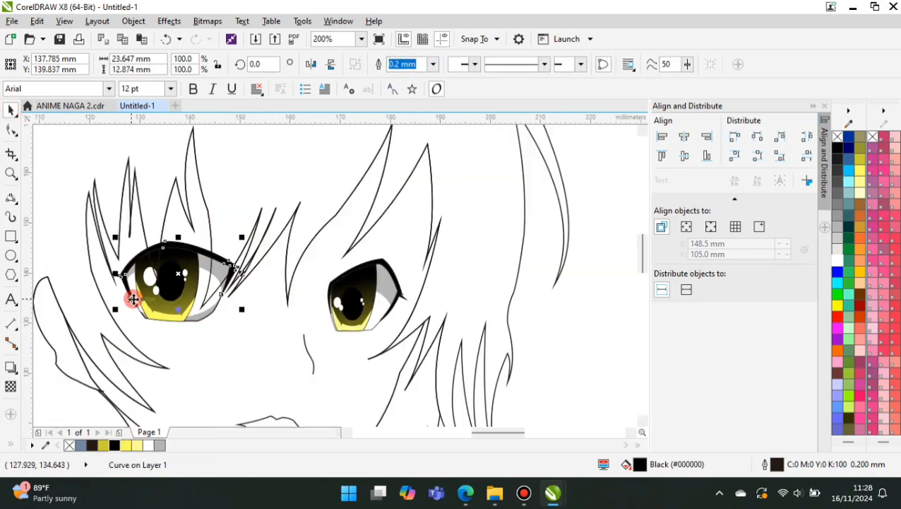
Fill the face shape with a light peach skin color.
{"action": "scroll", "coordinate": [224, 253], "scroll_direction": "down", "scroll_amount": 1}
{"action": "left_click", "coordinate": [304, 326]}
{"action": "left_click", "coordinate": [859, 283]}
{"action": "left_click", "coordinate": [517, 275]}
{"action": "scroll", "coordinate": [250, 353], "scroll_direction": "up", "scroll_amount": 2}
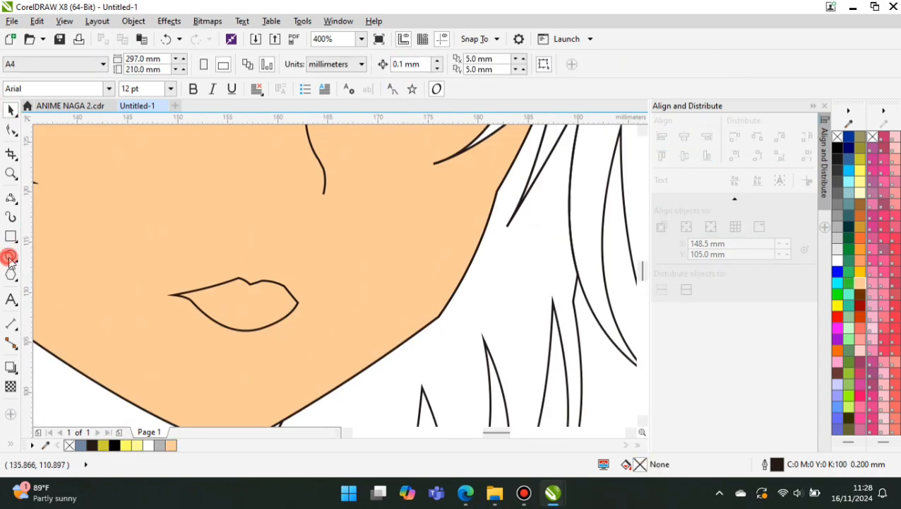
Draw an ellipse about 9.9 × 6.7 mm over the lower mouth, then reposition and widen it to span the lips.
{"action": "left_click", "coordinate": [10, 257]}
{"action": "scroll", "coordinate": [226, 314], "scroll_direction": "up", "scroll_amount": 1}
{"action": "mouse_move", "coordinate": [182, 267]}
{"action": "left_mouse_down"}
{"action": "mouse_move", "coordinate": [368, 413]}
{"action": "mouse_move", "coordinate": [383, 404]}
{"action": "left_mouse_up"}
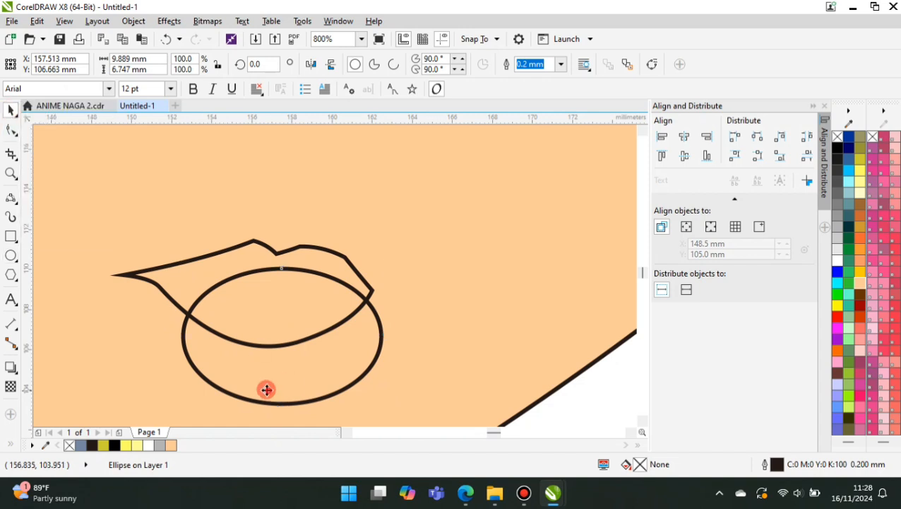
{"action": "left_click_drag", "start_coordinate": [267, 389], "coordinate": [250, 378]}
{"action": "left_click_drag", "start_coordinate": [162, 326], "coordinate": [144, 325]}
Intersect the ellipse with the mouth shape and fill the overlap orange-red.
{"action": "left_click", "coordinate": [371, 291], "text": "shift"}
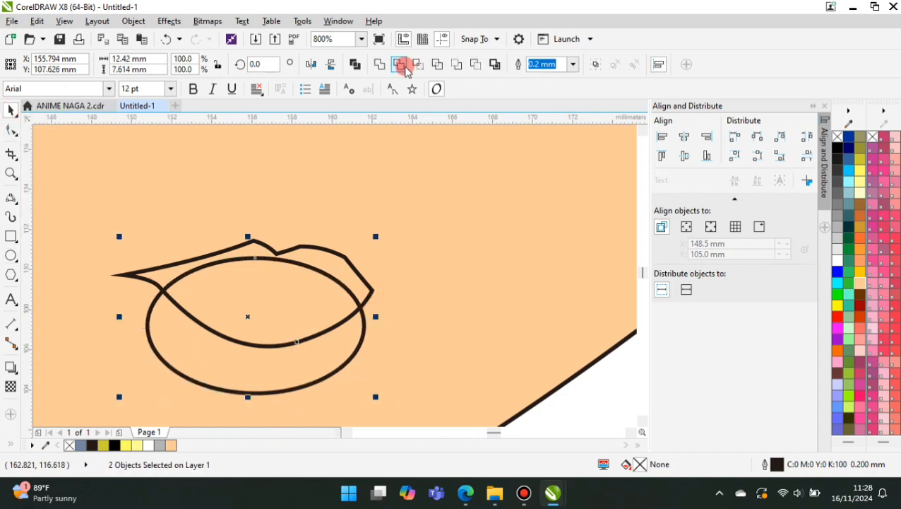
{"action": "left_click", "coordinate": [407, 66]}
{"action": "left_click", "coordinate": [860, 316]}
Delete the helper ellipse and fill the original mouth shape with black.
{"action": "mouse_move", "coordinate": [319, 344]}
{"action": "left_mouse_down"}
{"action": "mouse_move", "coordinate": [354, 367]}
{"action": "mouse_move", "coordinate": [335, 357]}
{"action": "left_mouse_up"}
{"action": "key", "text": "Delete"}
{"action": "left_click", "coordinate": [347, 273]}
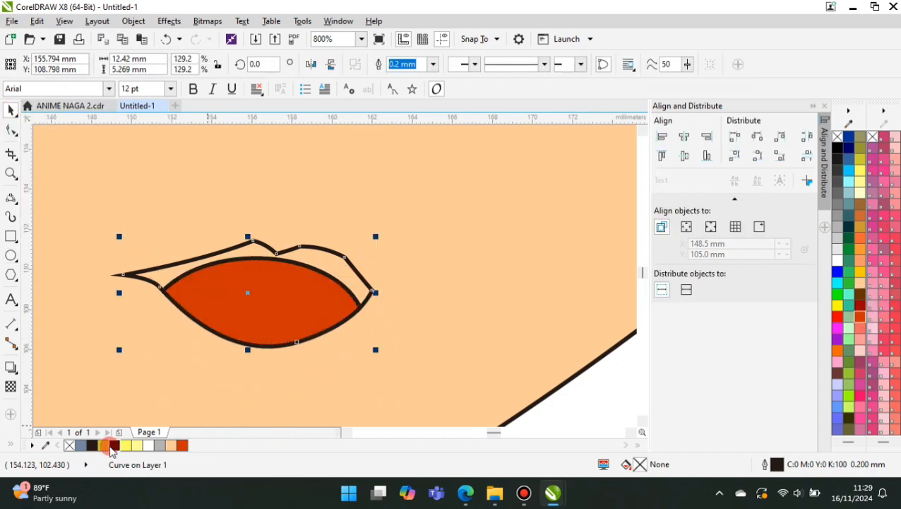
{"action": "left_click", "coordinate": [111, 445]}
Draw a small ellipse inside the orange-red mouth area and position it low in the center, about 5.1 × 2.1 mm.
{"action": "key", "text": "F7"}
{"action": "mouse_move", "coordinate": [323, 312]}
{"action": "left_mouse_down"}
{"action": "mouse_move", "coordinate": [209, 362]}
{"action": "mouse_move", "coordinate": [221, 353]}
{"action": "left_mouse_up"}
{"action": "left_click", "coordinate": [11, 111]}
{"action": "scroll", "coordinate": [273, 312], "scroll_direction": "up", "scroll_amount": 1}
{"action": "left_click_drag", "start_coordinate": [280, 339], "coordinate": [269, 311]}
Fill the small mouth ellipse with pink #FF9999 and remove its outline.
{"action": "left_click", "coordinate": [859, 328]}
{"action": "left_click", "coordinate": [860, 339]}
{"action": "left_click", "coordinate": [560, 64]}
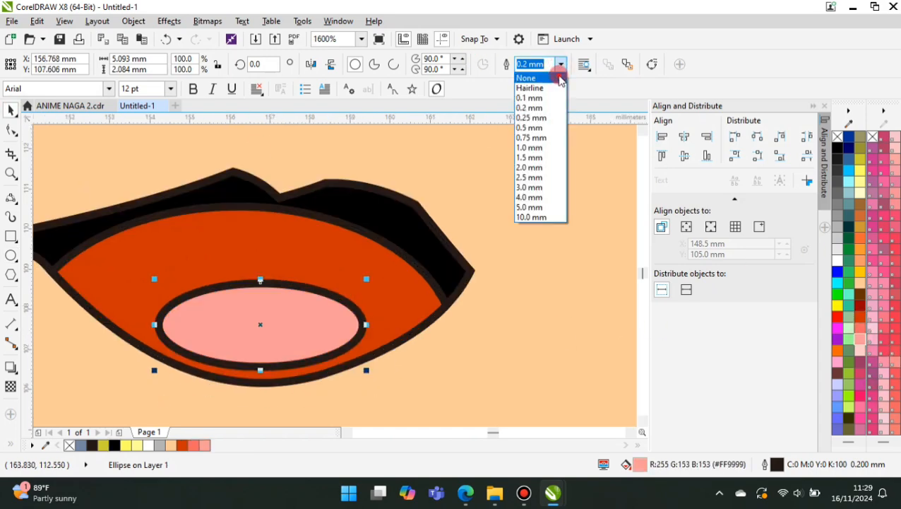
{"action": "left_click", "coordinate": [558, 79]}
Move the pink ellipse toward the upper left of the mouth's red area and shrink it slightly.
{"action": "scroll", "coordinate": [329, 290], "scroll_direction": "down", "scroll_amount": 3}
{"action": "scroll", "coordinate": [322, 289], "scroll_direction": "up", "scroll_amount": 3}
{"action": "left_click_drag", "start_coordinate": [318, 327], "coordinate": [259, 283]}
{"action": "left_click_drag", "start_coordinate": [363, 241], "coordinate": [350, 246]}
{"action": "scroll", "coordinate": [187, 285], "scroll_direction": "down", "scroll_amount": 2}
Trace a closed upper-lip shape above the mouth from corner to corner with a central dip, about 11.9 × 3.4 mm.
{"action": "left_click", "coordinate": [247, 259]}
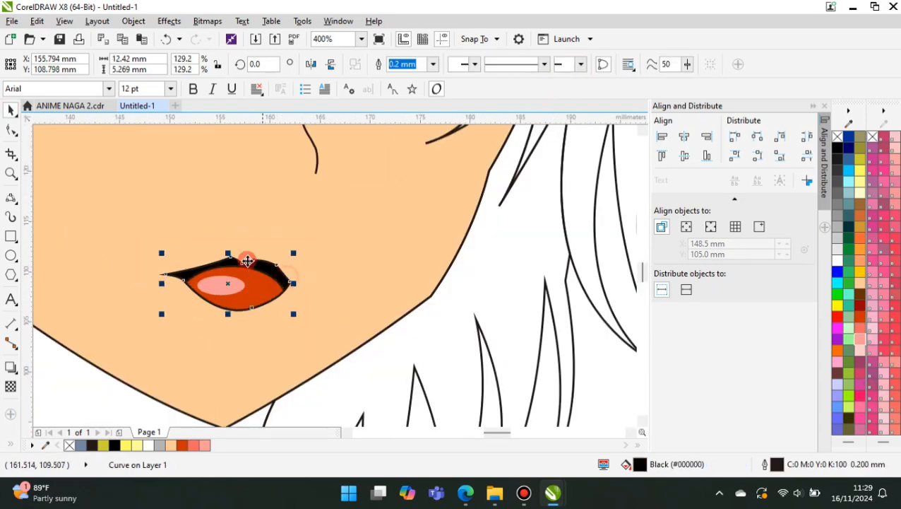
{"action": "left_click", "coordinate": [10, 198]}
{"action": "scroll", "coordinate": [188, 260], "scroll_direction": "up", "scroll_amount": 2}
{"action": "left_click_drag", "start_coordinate": [124, 304], "coordinate": [361, 205]}
{"action": "left_click", "coordinate": [360, 206]}
{"action": "left_click", "coordinate": [413, 242]}
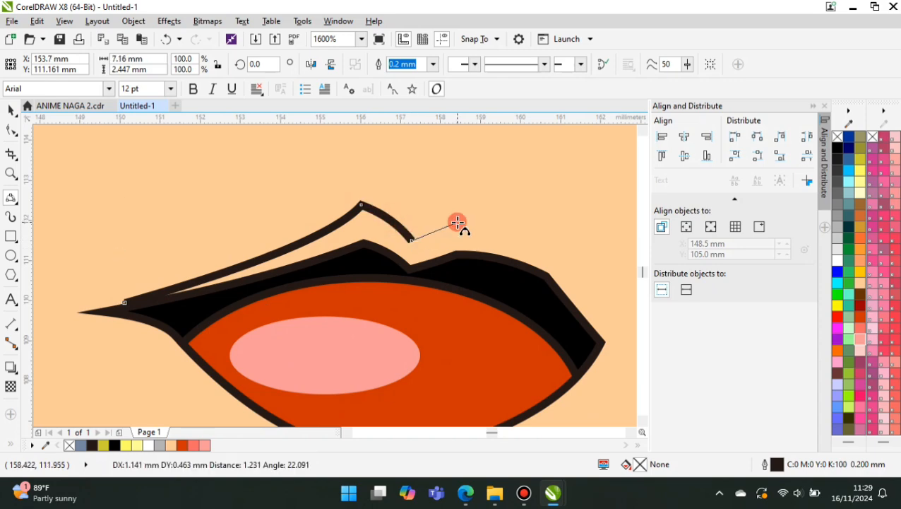
{"action": "left_click", "coordinate": [458, 225]}
{"action": "double_click", "coordinate": [553, 250]}
{"action": "left_click", "coordinate": [514, 280]}
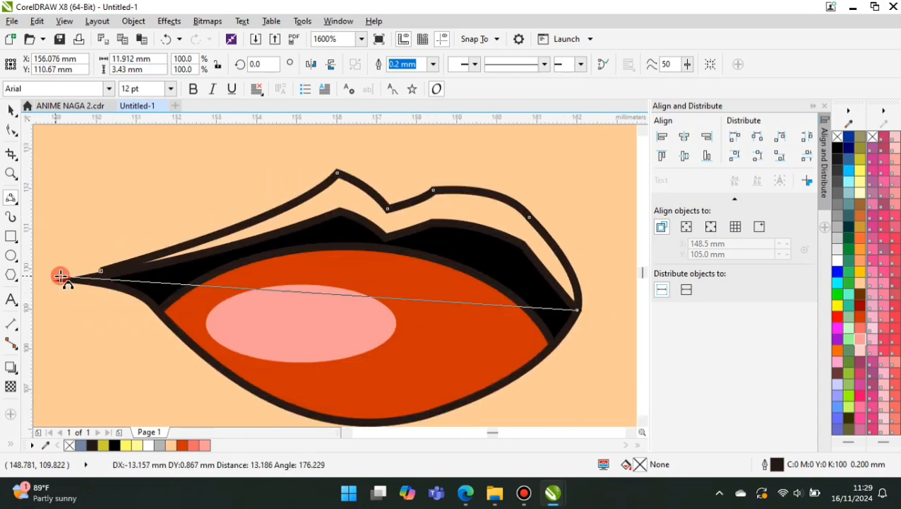
{"action": "left_click", "coordinate": [100, 271]}
Fill the upper-lip shape with 100% TOYO 0166pc brown and move it behind the mouth.
{"action": "scroll", "coordinate": [882, 260], "scroll_direction": "down", "scroll_amount": 5}
{"action": "left_click", "coordinate": [873, 181]}
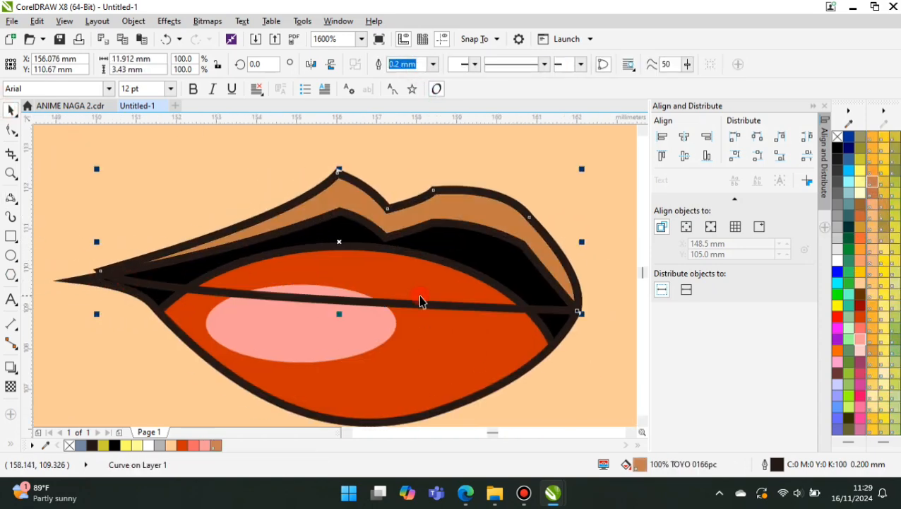
{"action": "key", "text": "ctrl+Page_Down"}
Remove the outline from the brown upper-lip shape and deselect it.
{"action": "left_click", "coordinate": [434, 65]}
{"action": "left_click", "coordinate": [404, 77]}
{"action": "scroll", "coordinate": [320, 280], "scroll_direction": "down", "scroll_amount": 4}
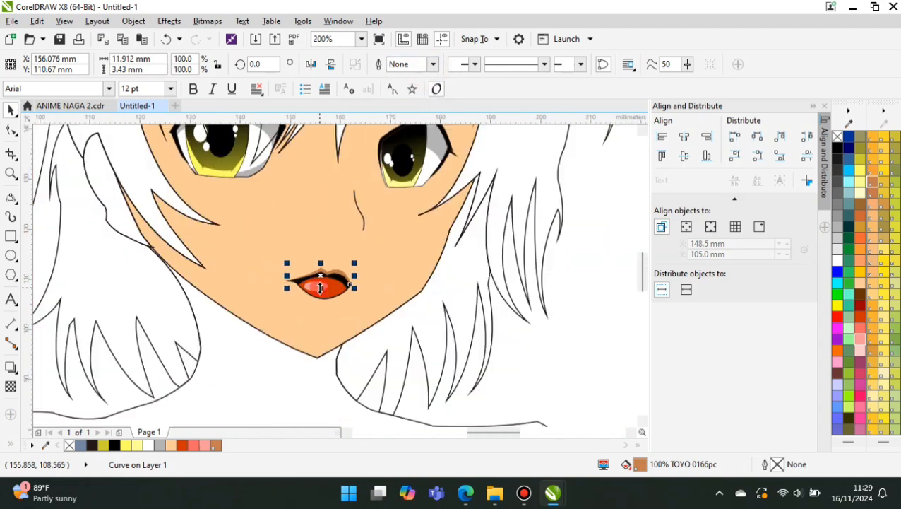
{"action": "left_click", "coordinate": [503, 301]}
Fill the main hair shape with Tropical Pink (#FF6666).
{"action": "scroll", "coordinate": [330, 313], "scroll_direction": "down", "scroll_amount": 1}
{"action": "left_click", "coordinate": [328, 230]}
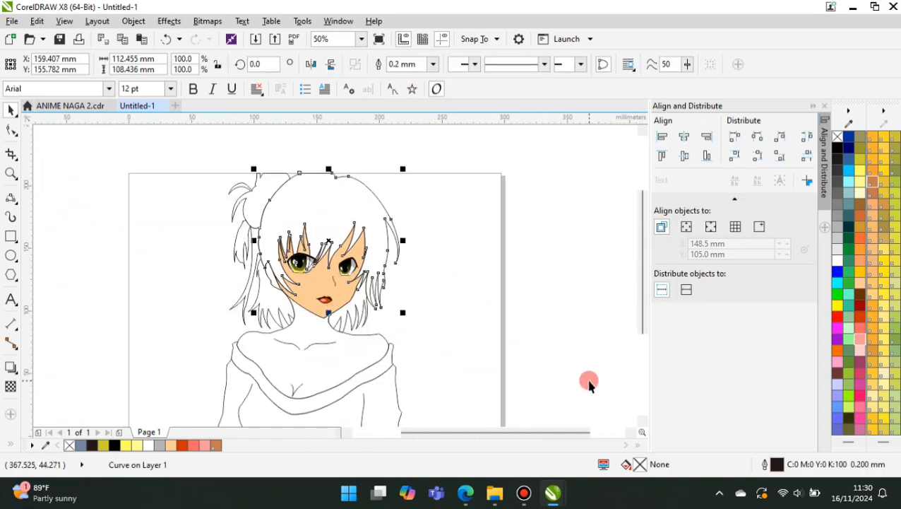
{"action": "left_click", "coordinate": [194, 445]}
{"action": "left_click", "coordinate": [544, 289]}
Begin a jagged shadow outline in the hair beside the left eye, tracing the outermost pointed strand up and back down.
{"action": "left_click", "coordinate": [11, 198]}
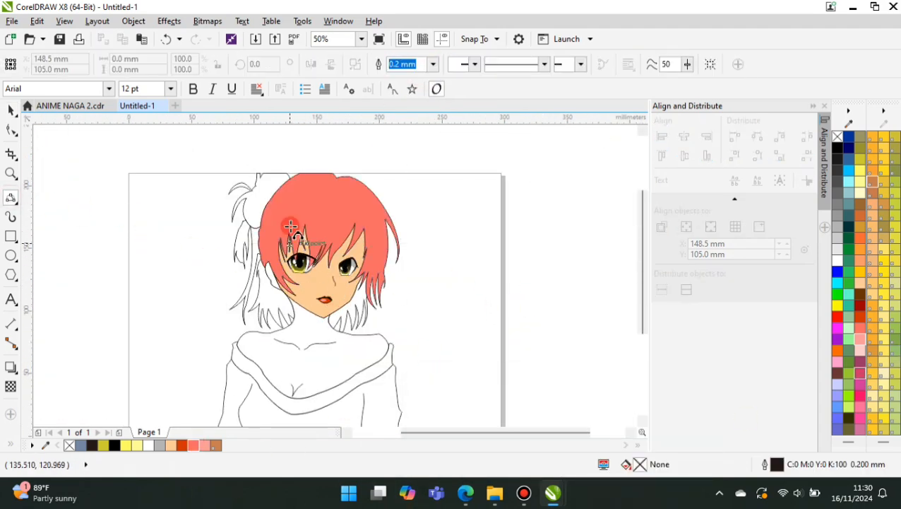
{"action": "scroll", "coordinate": [296, 235], "scroll_direction": "up", "scroll_amount": 1}
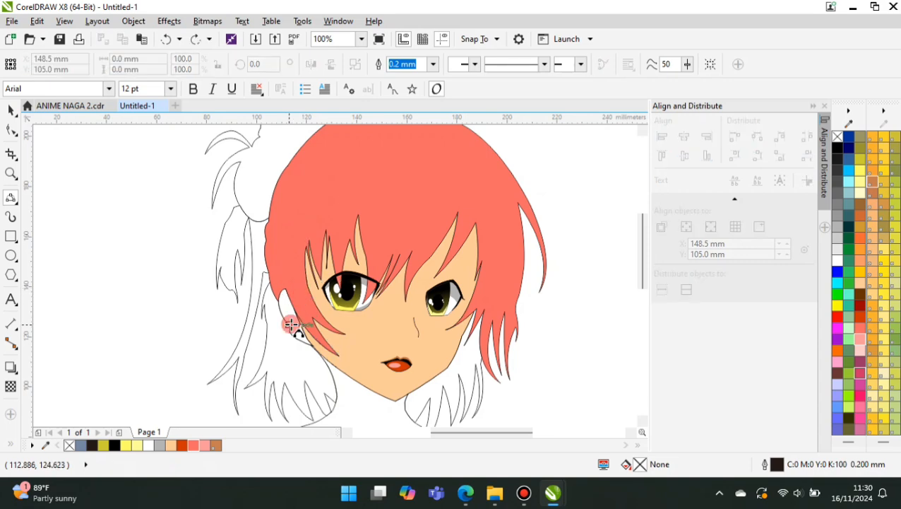
{"action": "scroll", "coordinate": [291, 324], "scroll_direction": "up", "scroll_amount": 1}
{"action": "mouse_move", "coordinate": [309, 131]}
{"action": "left_mouse_down"}
{"action": "mouse_move", "coordinate": [386, 379]}
{"action": "mouse_move", "coordinate": [394, 365]}
{"action": "left_mouse_up"}
{"action": "left_click", "coordinate": [328, 291]}
{"action": "scroll", "coordinate": [309, 353], "scroll_direction": "down", "scroll_amount": 1}
{"action": "scroll", "coordinate": [316, 242], "scroll_direction": "up", "scroll_amount": 1}
{"action": "left_click_drag", "start_coordinate": [300, 214], "coordinate": [325, 375]}
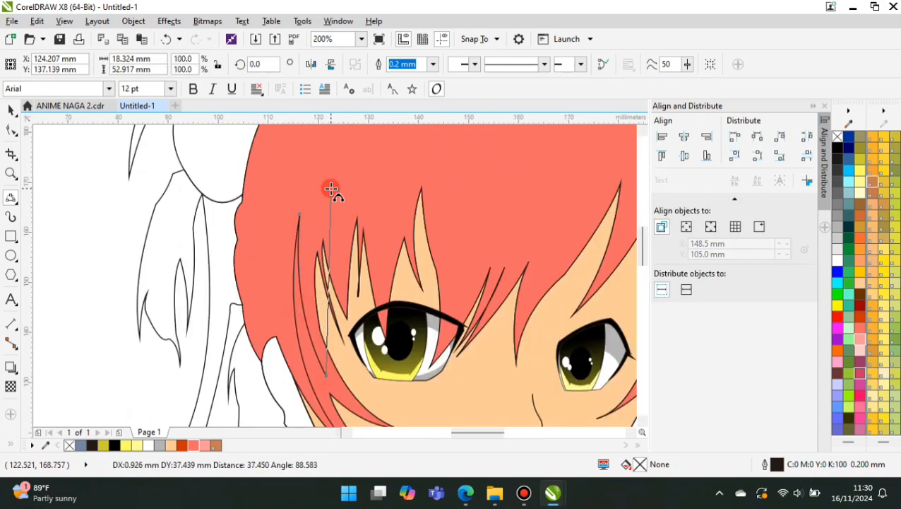
Add the remaining pointed strands to the hair-shadow outline and close it around the side lock, about 24.3 × 65.1 mm.
{"action": "left_click", "coordinate": [341, 174]}
{"action": "scroll", "coordinate": [341, 174], "scroll_direction": "down", "scroll_amount": 1}
{"action": "left_click_drag", "start_coordinate": [353, 166], "coordinate": [363, 328]}
{"action": "left_click", "coordinate": [341, 250]}
{"action": "left_click", "coordinate": [375, 318]}
Fill the shadow shape's overlap with the hair black and make it partly transparent.
{"action": "left_click", "coordinate": [216, 447]}
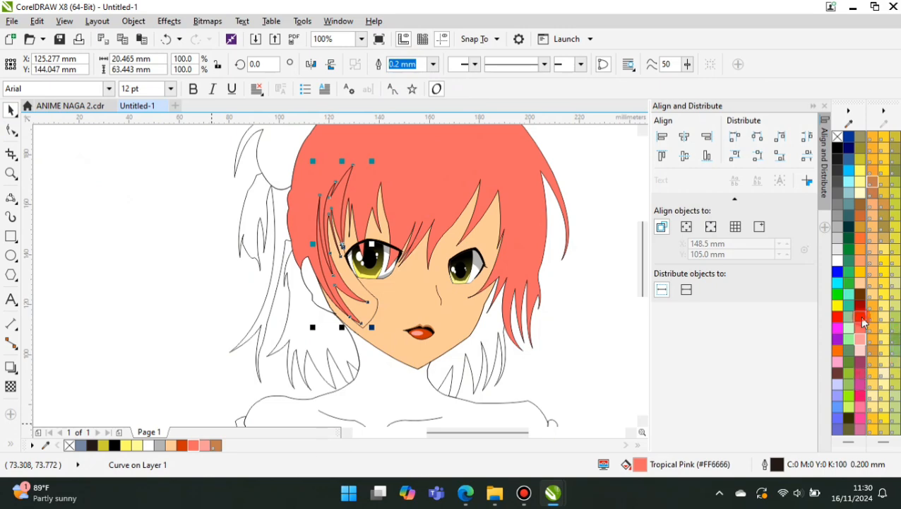
{"action": "left_click", "coordinate": [113, 444]}
{"action": "left_click", "coordinate": [11, 387]}
{"action": "left_click_drag", "start_coordinate": [325, 337], "coordinate": [340, 339]}
{"action": "left_click", "coordinate": [11, 111]}
Pull the leftover shadow construction curve off the hair and delete it.
{"action": "scroll", "coordinate": [329, 191], "scroll_direction": "up", "scroll_amount": 1}
{"action": "left_click_drag", "start_coordinate": [339, 212], "coordinate": [370, 246]}
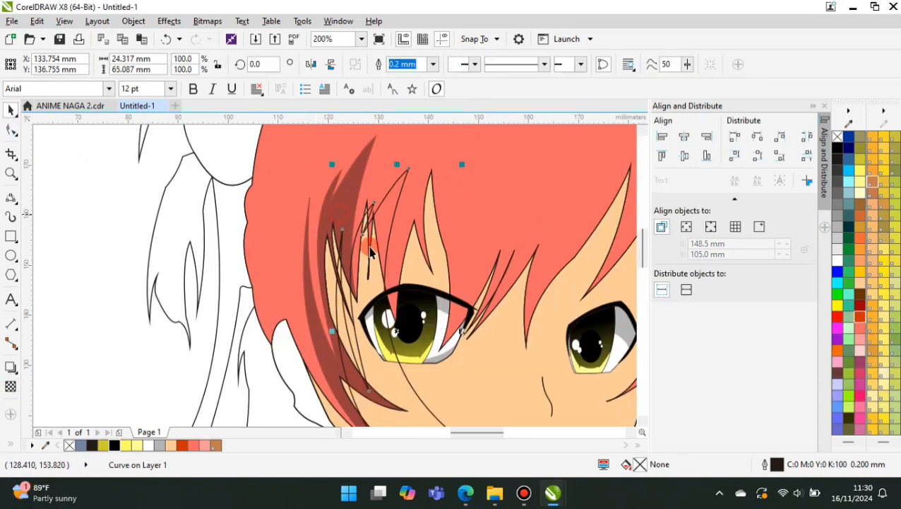
{"action": "key", "text": "Delete"}
{"action": "scroll", "coordinate": [257, 307], "scroll_direction": "down", "scroll_amount": 1}
Trace a narrow strand curve about 4.9 × 36.2 mm within the hair shadow beside the left eye.
{"action": "left_click", "coordinate": [10, 198]}
{"action": "scroll", "coordinate": [307, 297], "scroll_direction": "up", "scroll_amount": 1}
{"action": "left_click", "coordinate": [268, 247]}
{"action": "scroll", "coordinate": [211, 274], "scroll_direction": "down", "scroll_amount": 1}
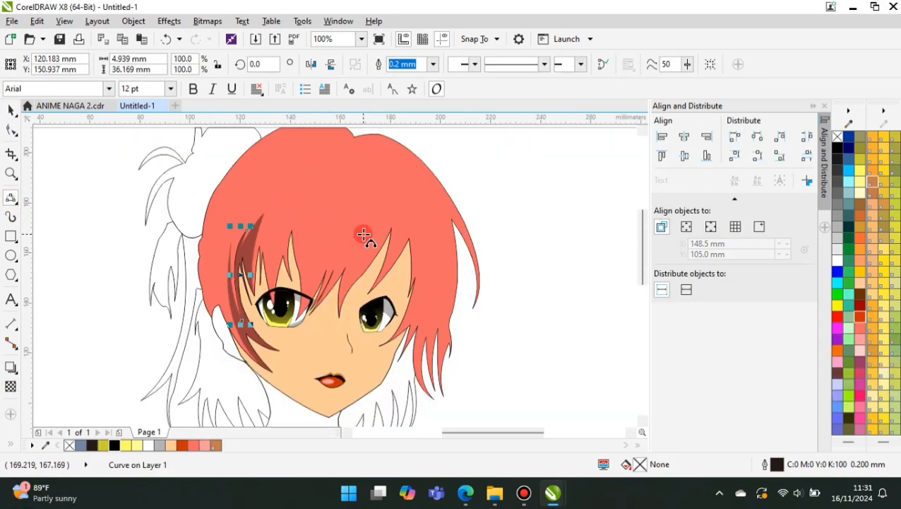
{"action": "left_click", "coordinate": [359, 233]}
{"action": "scroll", "coordinate": [276, 247], "scroll_direction": "up", "scroll_amount": 1}
{"action": "scroll", "coordinate": [276, 247], "scroll_direction": "down", "scroll_amount": 1}
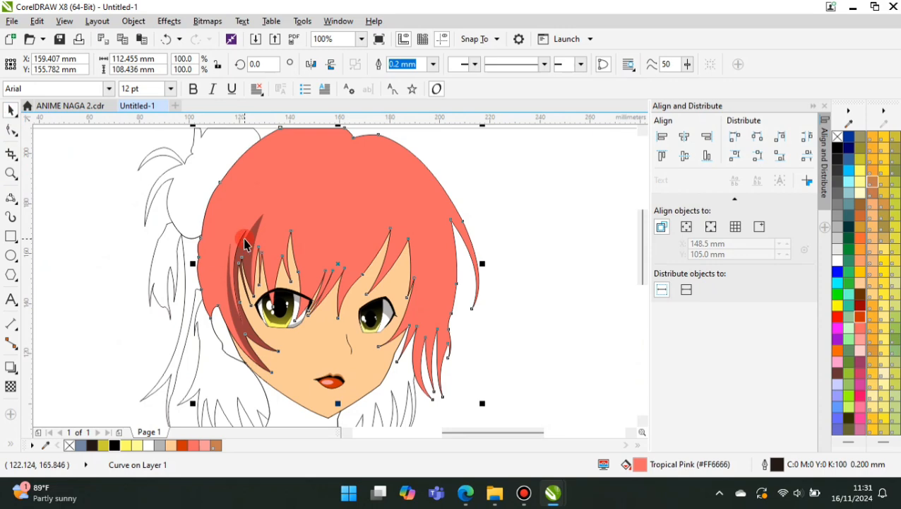
Select the two shadow shapes in the hair beside the left eye and group them.
{"action": "scroll", "coordinate": [245, 244], "scroll_direction": "down", "scroll_amount": 1}
{"action": "left_click_drag", "start_coordinate": [270, 322], "coordinate": [271, 320]}
{"action": "scroll", "coordinate": [266, 228], "scroll_direction": "up", "scroll_amount": 2}
{"action": "left_click", "coordinate": [592, 64]}
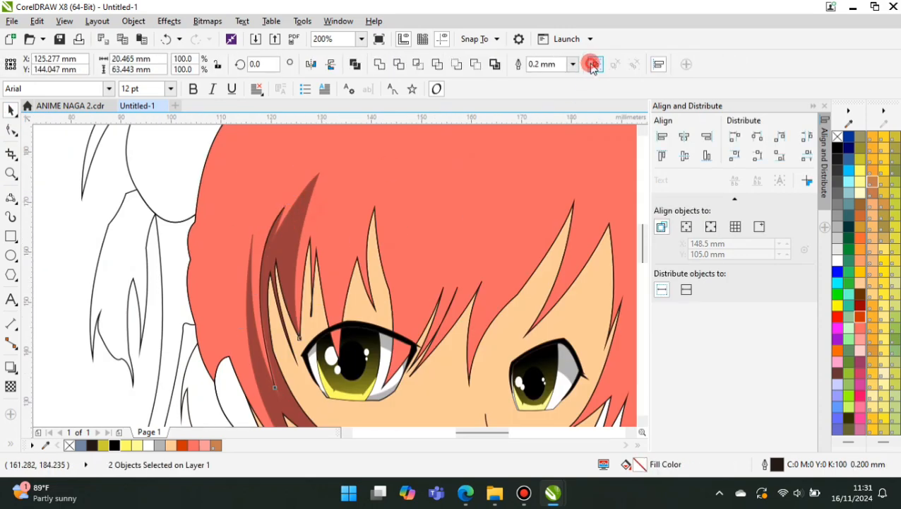
{"action": "scroll", "coordinate": [370, 290], "scroll_direction": "down", "scroll_amount": 1}
{"action": "key", "text": "Escape"}
Trace a closed, forked shadow shape over the bangs above the left eye, about 11.3 × 48.6 mm.
{"action": "key", "text": "F5"}
{"action": "scroll", "coordinate": [325, 350], "scroll_direction": "up", "scroll_amount": 1}
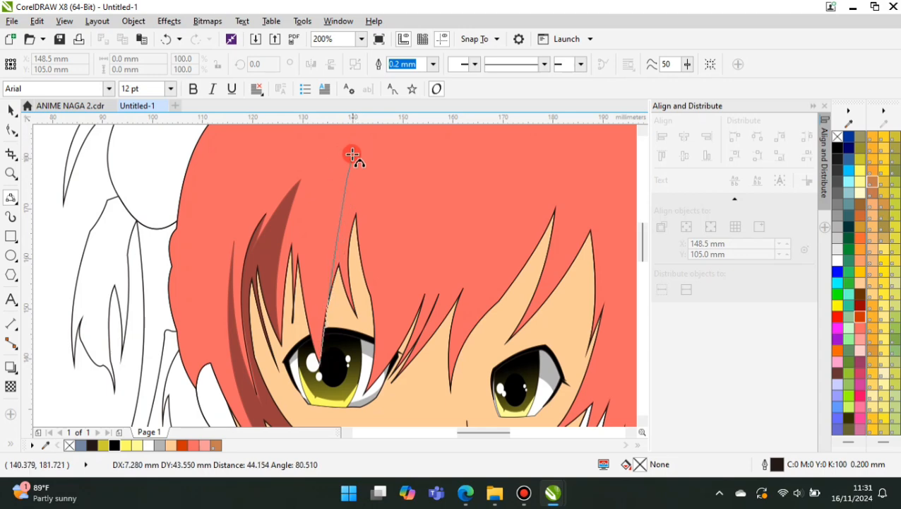
{"action": "left_click", "coordinate": [353, 154]}
{"action": "scroll", "coordinate": [352, 155], "scroll_direction": "down", "scroll_amount": 1}
{"action": "scroll", "coordinate": [323, 202], "scroll_direction": "up", "scroll_amount": 1}
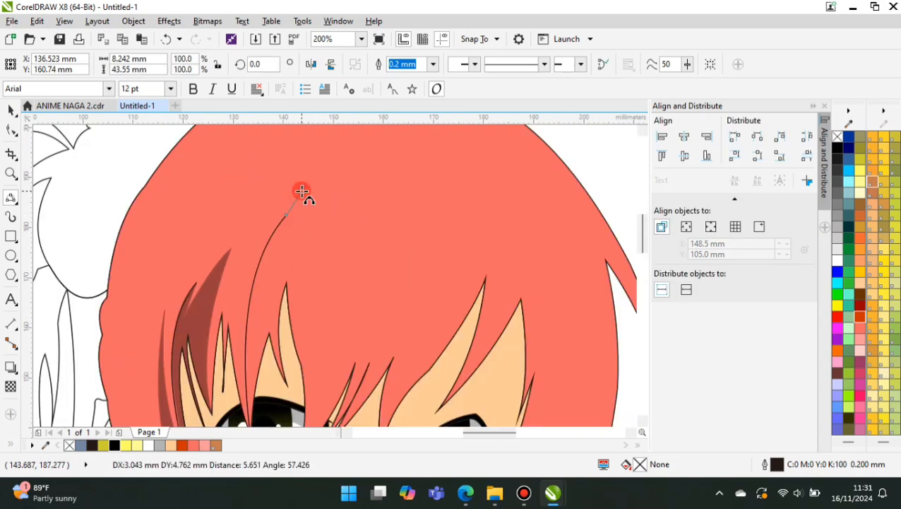
{"action": "left_click", "coordinate": [305, 231]}
{"action": "scroll", "coordinate": [279, 277], "scroll_direction": "up", "scroll_amount": 1}
{"action": "left_click", "coordinate": [268, 262]}
{"action": "scroll", "coordinate": [268, 261], "scroll_direction": "down", "scroll_amount": 1}
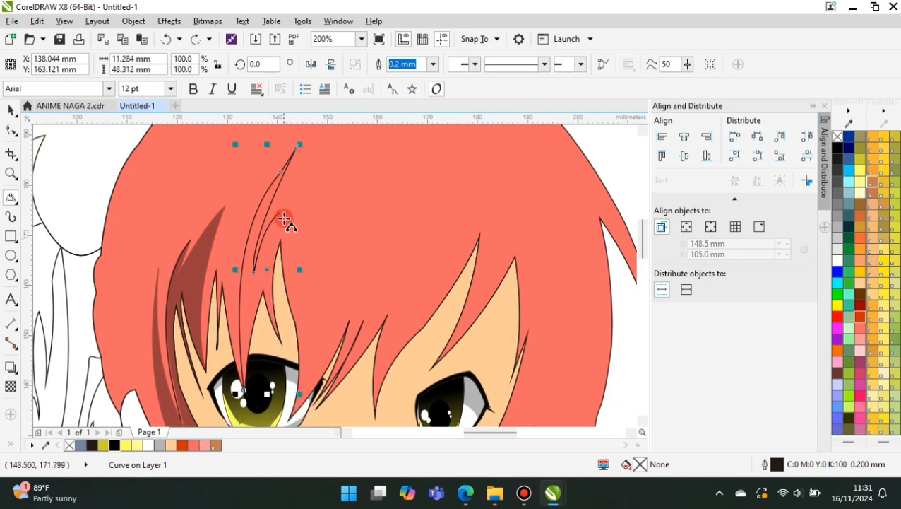
{"action": "left_click", "coordinate": [279, 212]}
{"action": "left_click", "coordinate": [288, 359]}
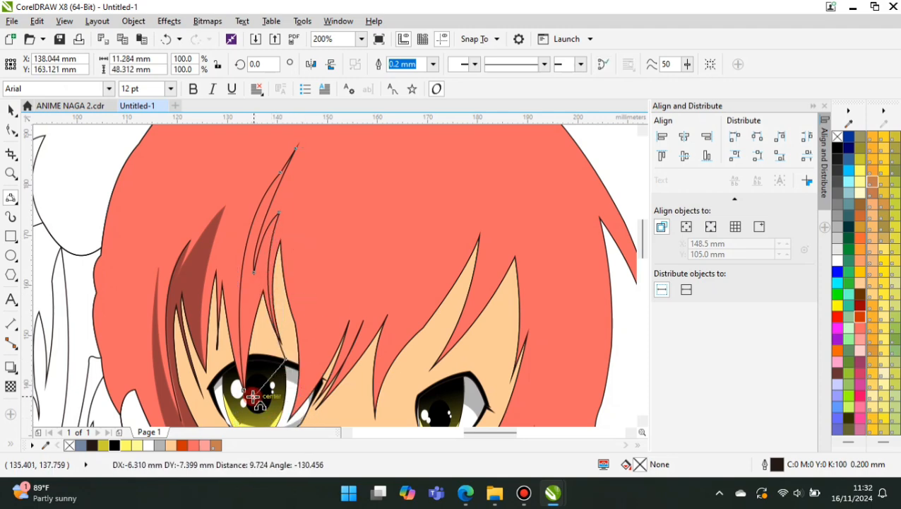
{"action": "left_click", "coordinate": [244, 391]}
Intersect the forked shadow shape with the hair and delete the original construction curve.
{"action": "left_click", "coordinate": [11, 110]}
{"action": "scroll", "coordinate": [262, 327], "scroll_direction": "down", "scroll_amount": 1}
{"action": "left_click", "coordinate": [311, 269], "text": "shift"}
{"action": "left_click", "coordinate": [418, 64]}
{"action": "left_click", "coordinate": [266, 353]}
{"action": "key", "text": "Delete"}
Fill the forked shadow with the dark red #993D3D sampled from the existing hair shadow and remove its outline.
{"action": "left_click", "coordinate": [45, 445]}
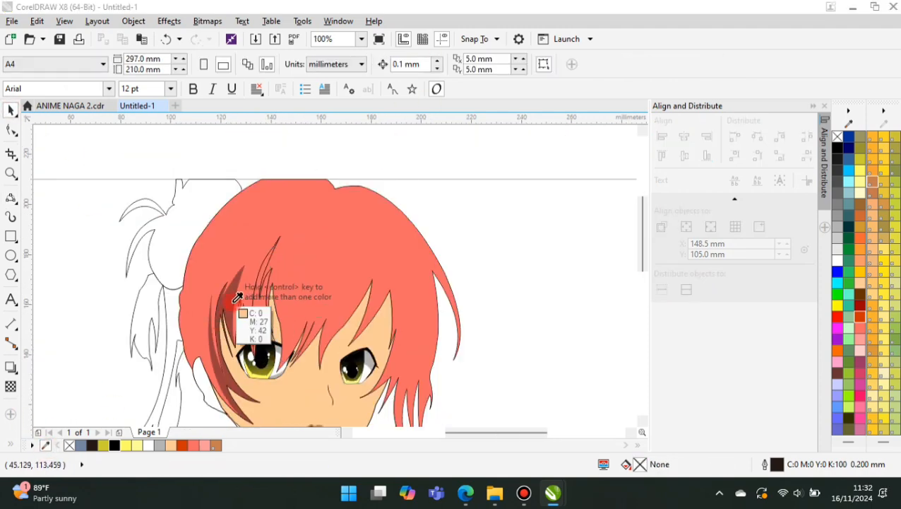
{"action": "left_click", "coordinate": [237, 297]}
{"action": "scroll", "coordinate": [309, 286], "scroll_direction": "up", "scroll_amount": 2}
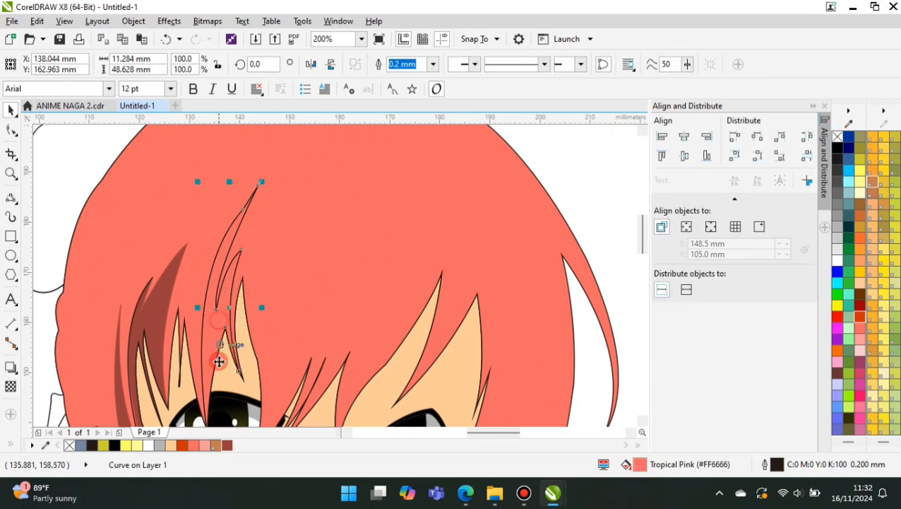
{"action": "left_click", "coordinate": [226, 445]}
{"action": "left_click", "coordinate": [433, 64]}
{"action": "left_click", "coordinate": [419, 77]}
Draw a thin curve along the outer edge of the shaded strand above the left eye.
{"action": "left_click", "coordinate": [12, 198]}
{"action": "left_click_drag", "start_coordinate": [247, 328], "coordinate": [244, 290]}
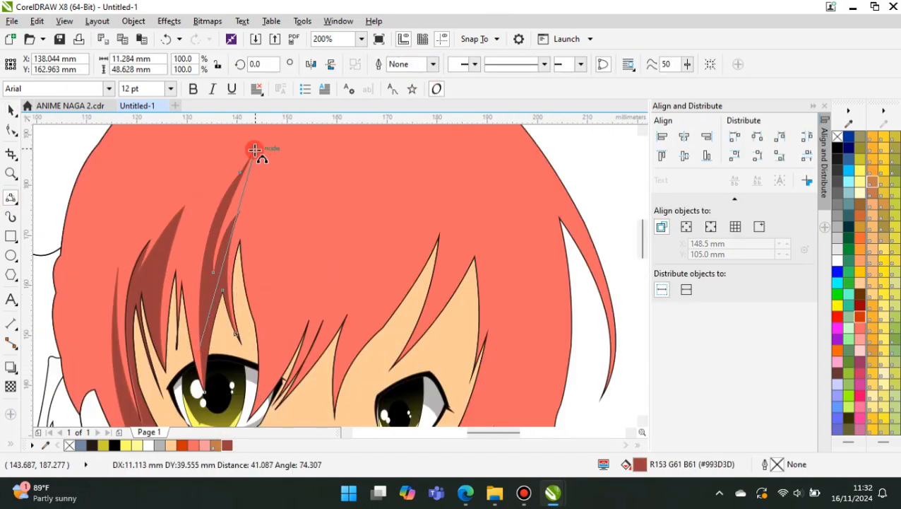
{"action": "left_click", "coordinate": [208, 235]}
{"action": "scroll", "coordinate": [241, 235], "scroll_direction": "down", "scroll_amount": 1}
{"action": "key", "text": "Escape"}
{"action": "scroll", "coordinate": [365, 265], "scroll_direction": "down", "scroll_amount": 1}
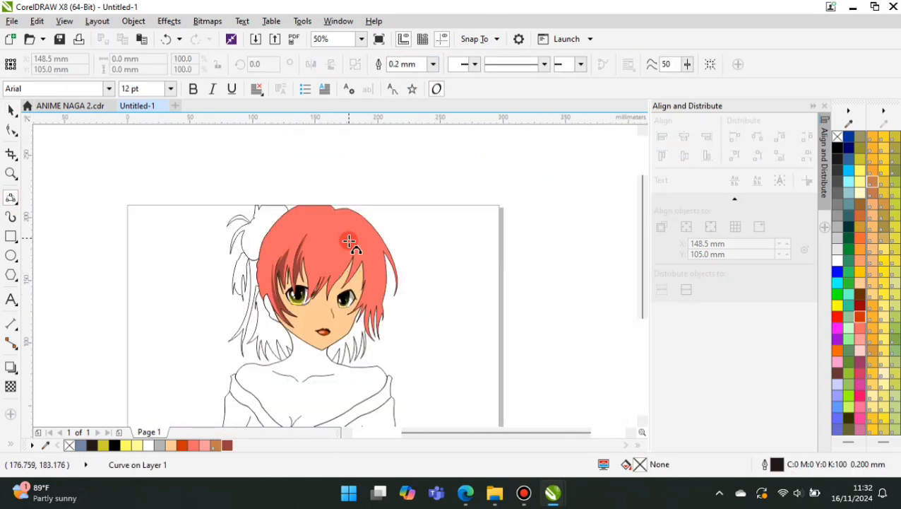
Trace a closed shadow shape over the long bang strand falling between the eyes, about 21.2 × 71.6 mm.
{"action": "scroll", "coordinate": [320, 287], "scroll_direction": "up", "scroll_amount": 1}
{"action": "left_click", "coordinate": [317, 238]}
{"action": "left_click_drag", "start_coordinate": [338, 161], "coordinate": [332, 254]}
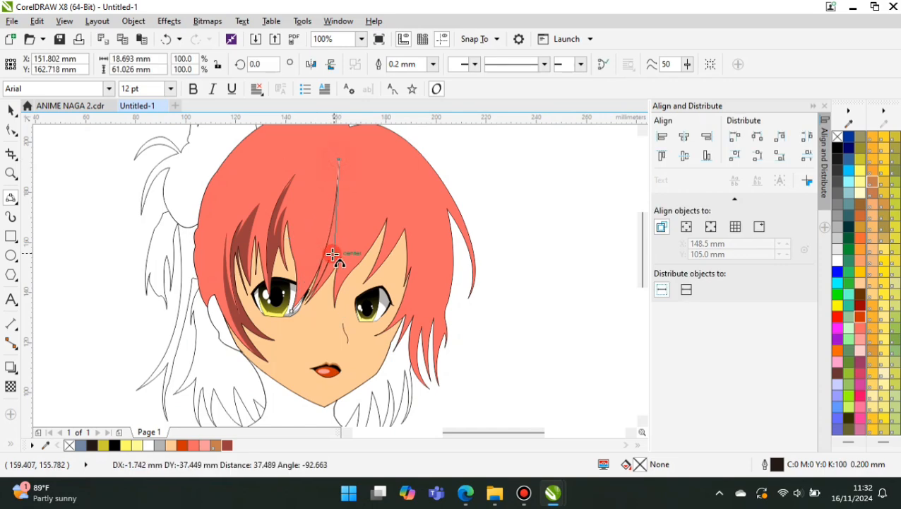
{"action": "scroll", "coordinate": [345, 168], "scroll_direction": "up", "scroll_amount": 1}
{"action": "left_click_drag", "start_coordinate": [336, 154], "coordinate": [346, 239]}
{"action": "left_click", "coordinate": [328, 268]}
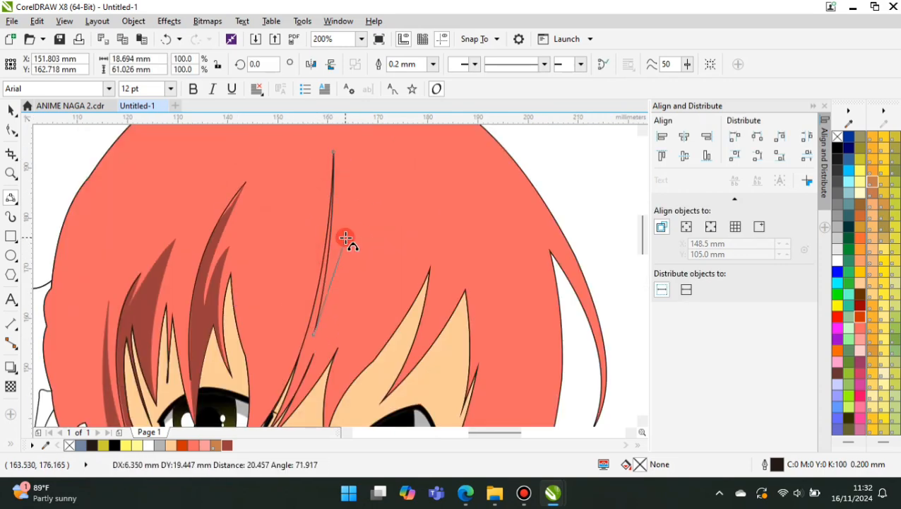
{"action": "left_click", "coordinate": [339, 265]}
{"action": "scroll", "coordinate": [367, 203], "scroll_direction": "down", "scroll_amount": 1}
{"action": "left_click", "coordinate": [350, 264]}
{"action": "scroll", "coordinate": [327, 342], "scroll_direction": "up", "scroll_amount": 2}
{"action": "left_click_drag", "start_coordinate": [240, 295], "coordinate": [245, 417]}
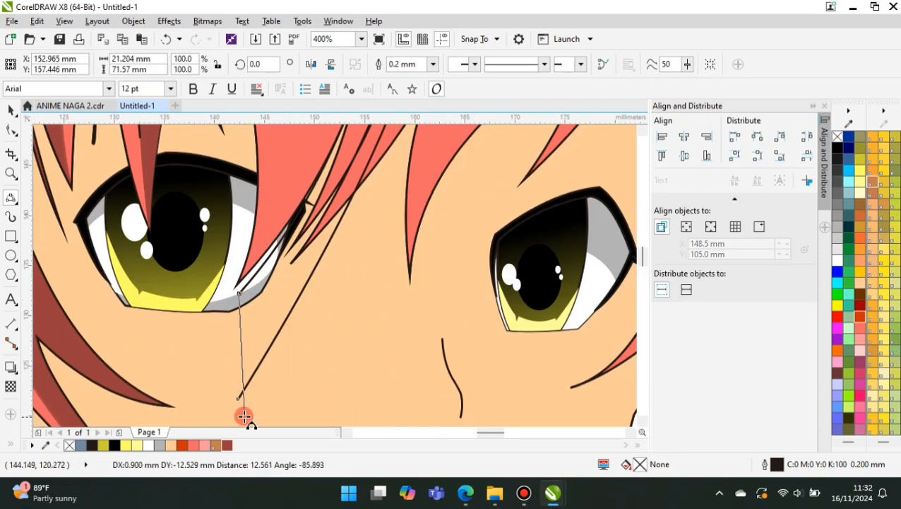
{"action": "left_click", "coordinate": [234, 350]}
Intersect the long central strand shadow with the hair and fill the result with dark red #993D3D.
{"action": "scroll", "coordinate": [220, 388], "scroll_direction": "down", "scroll_amount": 1}
{"action": "left_click", "coordinate": [11, 111]}
{"action": "left_click", "coordinate": [311, 169], "text": "shift"}
{"action": "left_click", "coordinate": [427, 66]}
{"action": "left_click", "coordinate": [228, 445]}
Delete the central strand shadow's construction curve and remove the outline from the filled shadow.
{"action": "scroll", "coordinate": [261, 282], "scroll_direction": "up", "scroll_amount": 1}
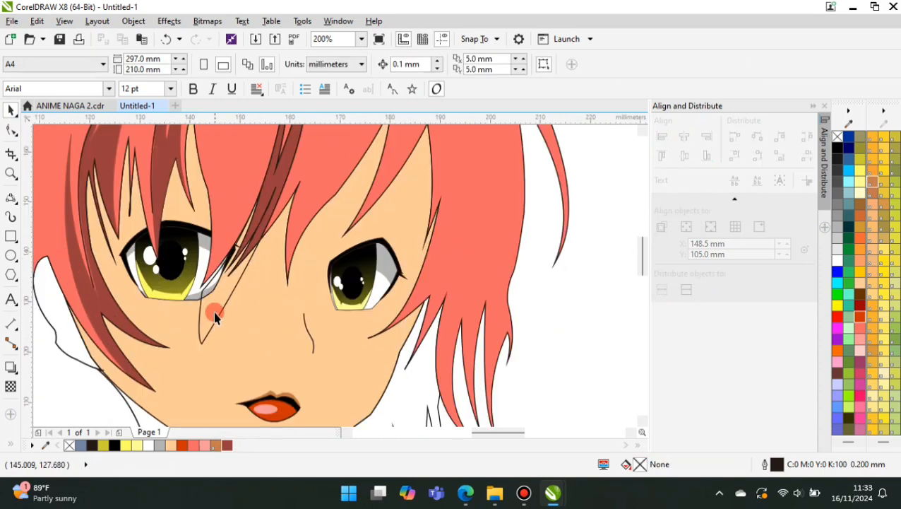
{"action": "scroll", "coordinate": [261, 282], "scroll_direction": "down", "scroll_amount": 1}
{"action": "left_click", "coordinate": [430, 66]}
{"action": "left_click", "coordinate": [426, 77]}
{"action": "left_click", "coordinate": [467, 198]}
Draw a thin 0.2 mm curve along the edge of the central strand shadow, about 6.8 × 38.8 mm.
{"action": "left_click", "coordinate": [11, 198]}
{"action": "scroll", "coordinate": [336, 306], "scroll_direction": "down", "scroll_amount": 1}
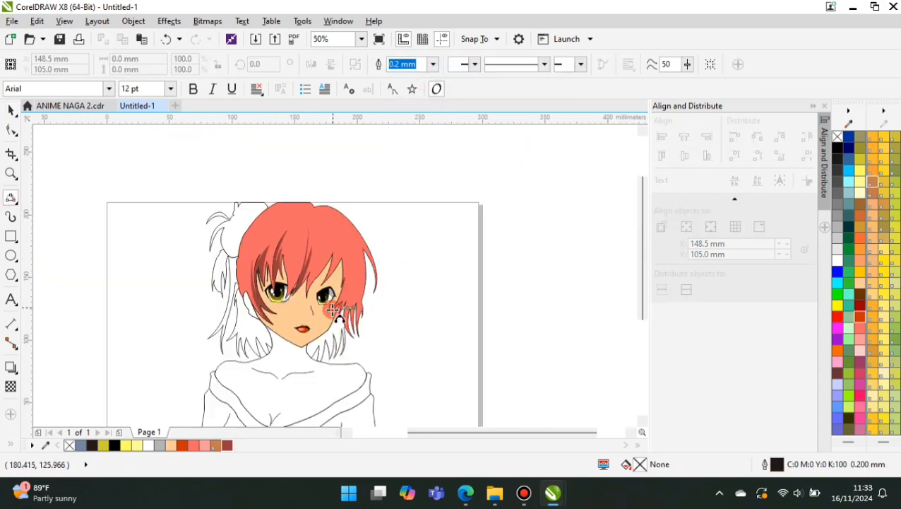
{"action": "scroll", "coordinate": [309, 284], "scroll_direction": "up", "scroll_amount": 2}
{"action": "left_click_drag", "start_coordinate": [271, 312], "coordinate": [314, 168]}
{"action": "left_click", "coordinate": [288, 287]}
{"action": "scroll", "coordinate": [353, 255], "scroll_direction": "down", "scroll_amount": 1}
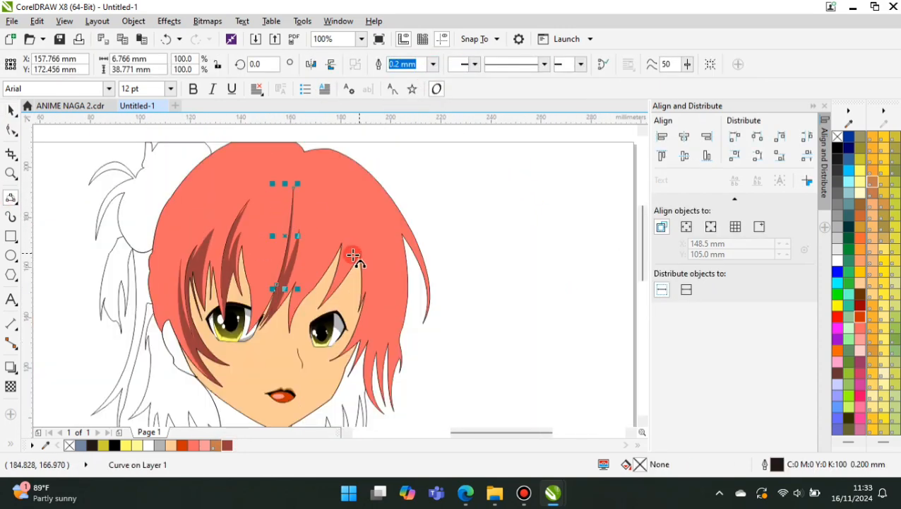
Trace a narrow shadow about 4.3 × 42 mm in the bangs above the left eye, filled #993D3D without an outline.
{"action": "scroll", "coordinate": [320, 280], "scroll_direction": "up", "scroll_amount": 1}
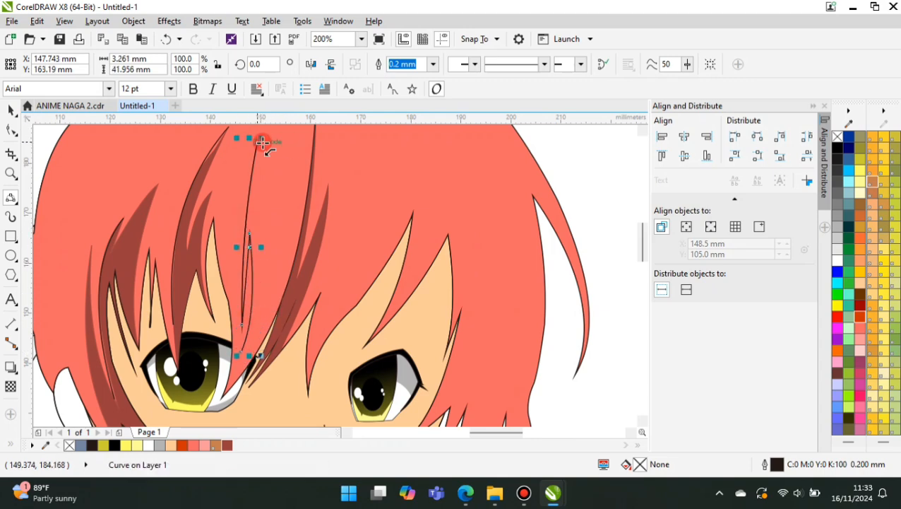
{"action": "left_click", "coordinate": [258, 306]}
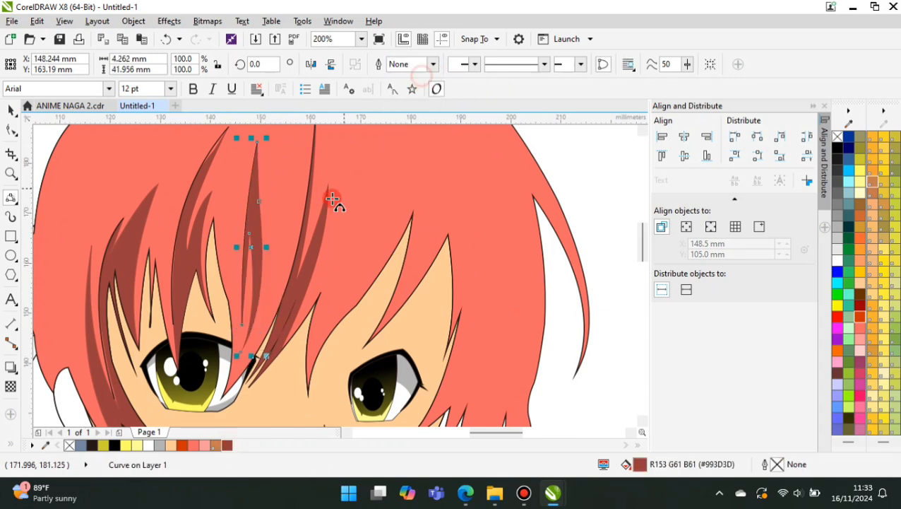
Trace a closed shadow shape around the pointed skin gap in the bangs above the right eye.
{"action": "scroll", "coordinate": [402, 305], "scroll_direction": "down", "scroll_amount": 1}
{"action": "scroll", "coordinate": [337, 274], "scroll_direction": "up", "scroll_amount": 1}
{"action": "left_click_drag", "start_coordinate": [295, 284], "coordinate": [347, 152]}
{"action": "left_click", "coordinate": [339, 188]}
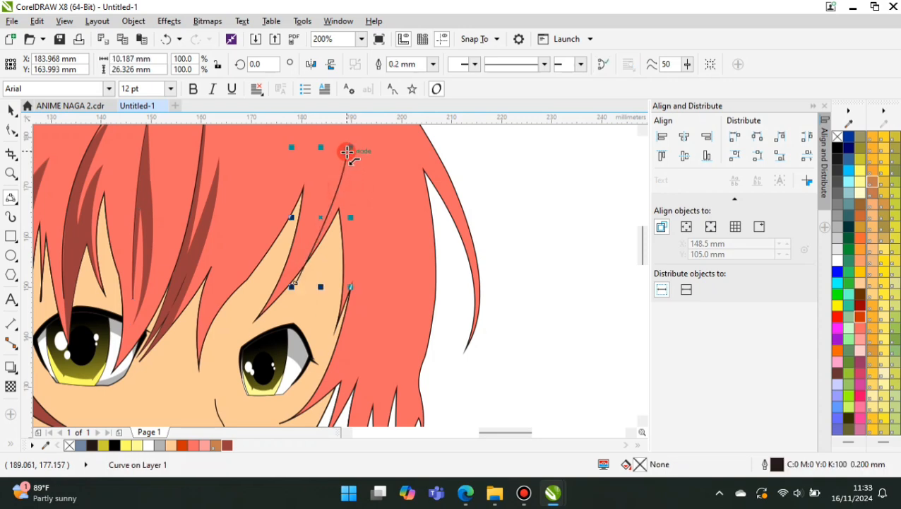
Intersect the right bang shadow with the hair, filling it with #993D3D, and delete its construction curve.
{"action": "left_click", "coordinate": [8, 112]}
{"action": "left_click", "coordinate": [418, 64]}
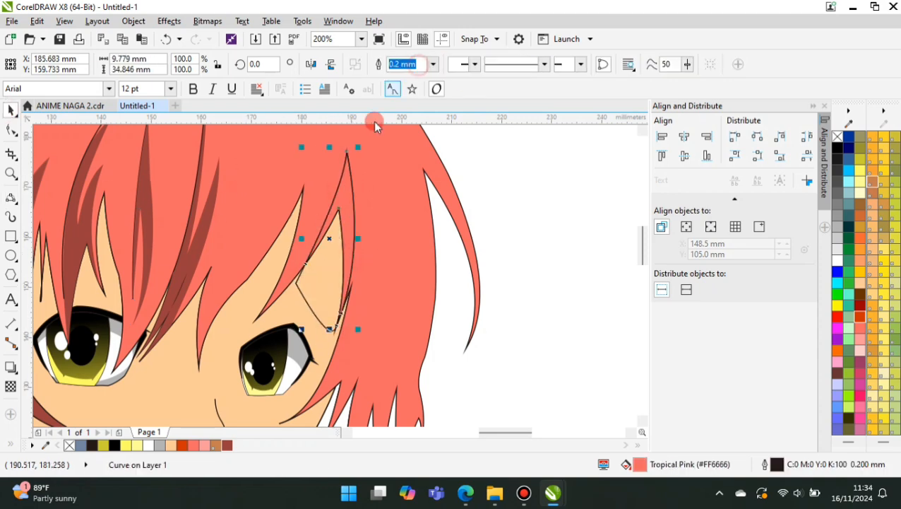
{"action": "left_click", "coordinate": [227, 445]}
{"action": "left_click", "coordinate": [566, 294]}
{"action": "left_click", "coordinate": [330, 315]}
{"action": "key", "text": "Delete"}
Remove the outline from the shadow in the bangs above the right eye.
{"action": "left_click", "coordinate": [342, 198]}
{"action": "left_click", "coordinate": [434, 65]}
{"action": "left_click", "coordinate": [427, 78]}
{"action": "scroll", "coordinate": [342, 233], "scroll_direction": "down", "scroll_amount": 1}
{"action": "left_click", "coordinate": [495, 233]}
Draw a thin 0.2 mm curve along the edge of the shadow above the right eye.
{"action": "left_click", "coordinate": [11, 197]}
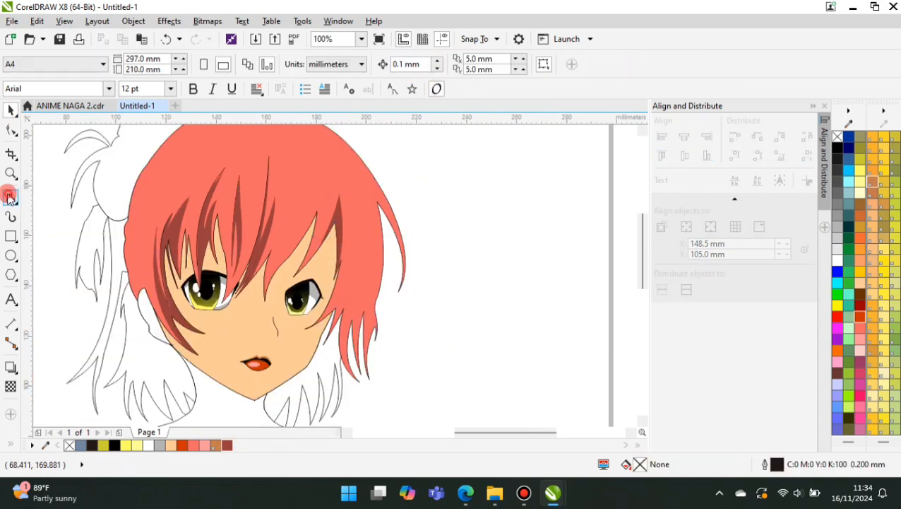
{"action": "scroll", "coordinate": [361, 191], "scroll_direction": "up", "scroll_amount": 1}
{"action": "left_click_drag", "start_coordinate": [324, 186], "coordinate": [339, 289]}
{"action": "left_click", "coordinate": [330, 255]}
{"action": "scroll", "coordinate": [342, 247], "scroll_direction": "down", "scroll_amount": 1}
Trace a jagged, star-like shadow shape at the crown around the parting, about 27.5 × 16.6 mm.
{"action": "scroll", "coordinate": [346, 303], "scroll_direction": "down", "scroll_amount": 1}
{"action": "scroll", "coordinate": [311, 233], "scroll_direction": "up", "scroll_amount": 1}
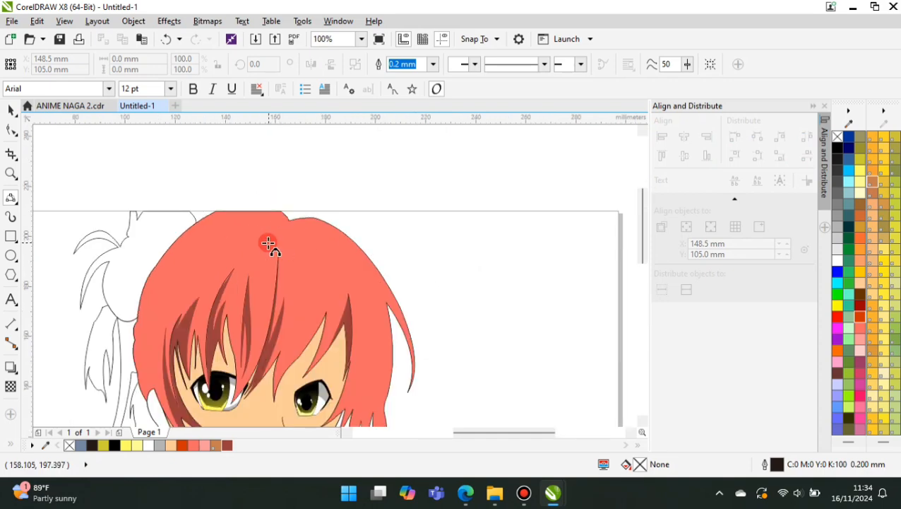
{"action": "scroll", "coordinate": [254, 210], "scroll_direction": "up", "scroll_amount": 2}
{"action": "left_click_drag", "start_coordinate": [230, 161], "coordinate": [371, 232]}
{"action": "left_click", "coordinate": [279, 178]}
{"action": "left_click_drag", "start_coordinate": [280, 173], "coordinate": [331, 234]}
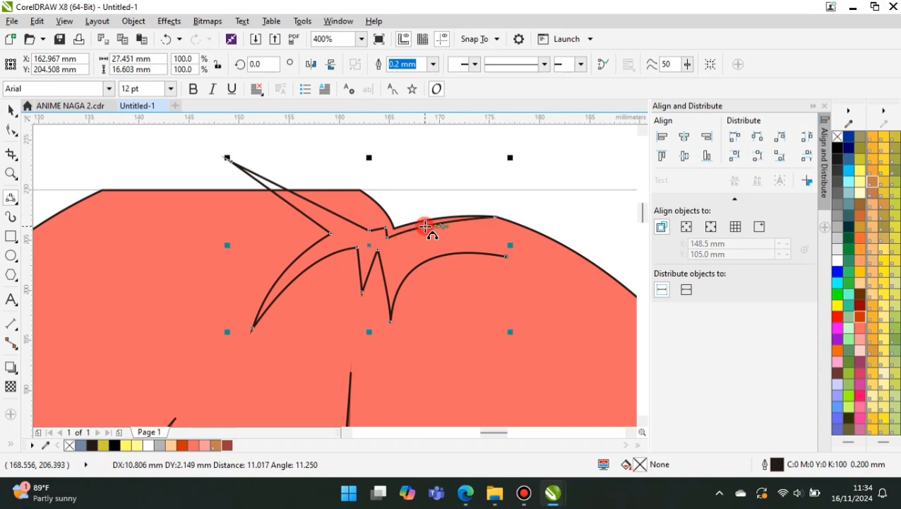
Intersect the jagged crown shape with the hair and fill the result with dark red #993D3D.
{"action": "left_click", "coordinate": [11, 110]}
{"action": "left_click", "coordinate": [233, 233], "text": "shift"}
{"action": "left_click", "coordinate": [419, 64]}
{"action": "left_click", "coordinate": [227, 445]}
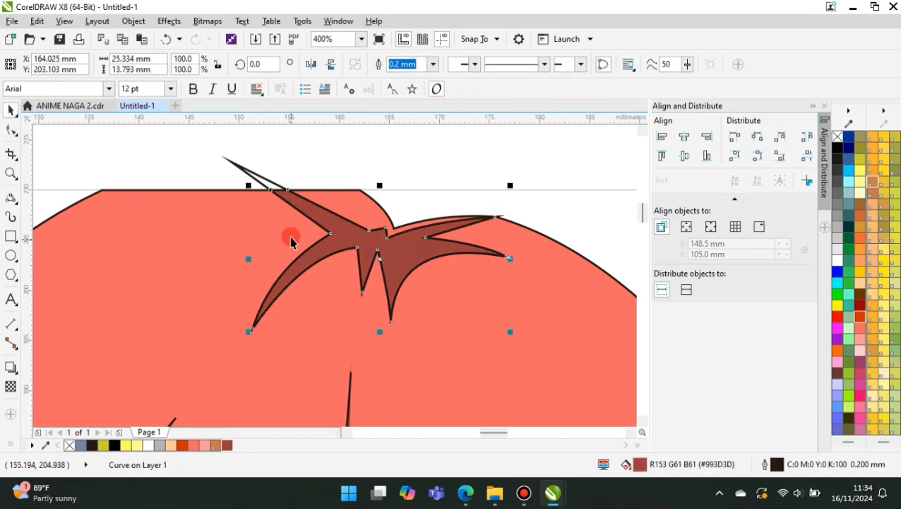
Delete the crown shadow's construction curve and remove the outline from the filled shadow.
{"action": "left_click_drag", "start_coordinate": [262, 176], "coordinate": [283, 166]}
{"action": "key", "text": "Delete"}
{"action": "scroll", "coordinate": [332, 231], "scroll_direction": "down", "scroll_amount": 3}
{"action": "scroll", "coordinate": [329, 236], "scroll_direction": "up", "scroll_amount": 2}
{"action": "left_click", "coordinate": [367, 218]}
{"action": "left_click", "coordinate": [431, 65]}
{"action": "left_click", "coordinate": [397, 77]}
Draw thin 0.2 mm accent curves along the edges of the crown shadow's spikes.
{"action": "left_click", "coordinate": [10, 199]}
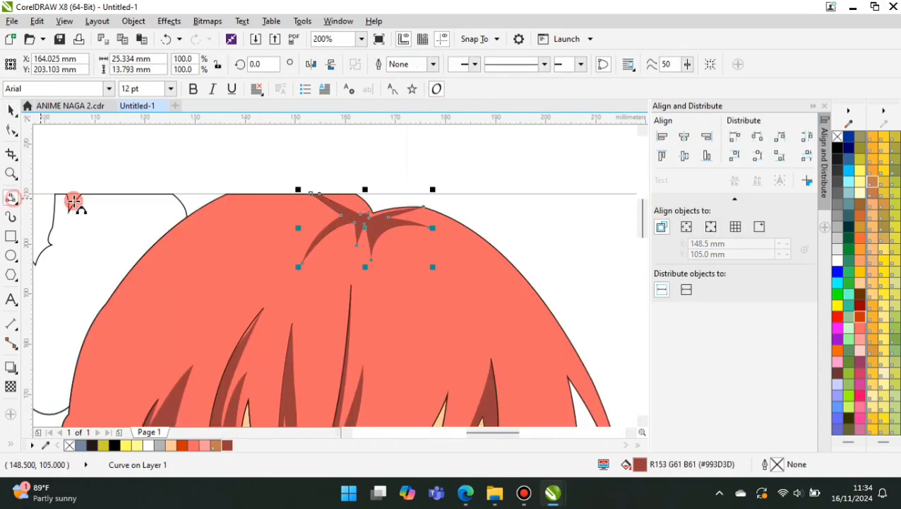
{"action": "scroll", "coordinate": [337, 253], "scroll_direction": "up", "scroll_amount": 1}
{"action": "left_click", "coordinate": [349, 197]}
{"action": "left_click_drag", "start_coordinate": [404, 253], "coordinate": [513, 177]}
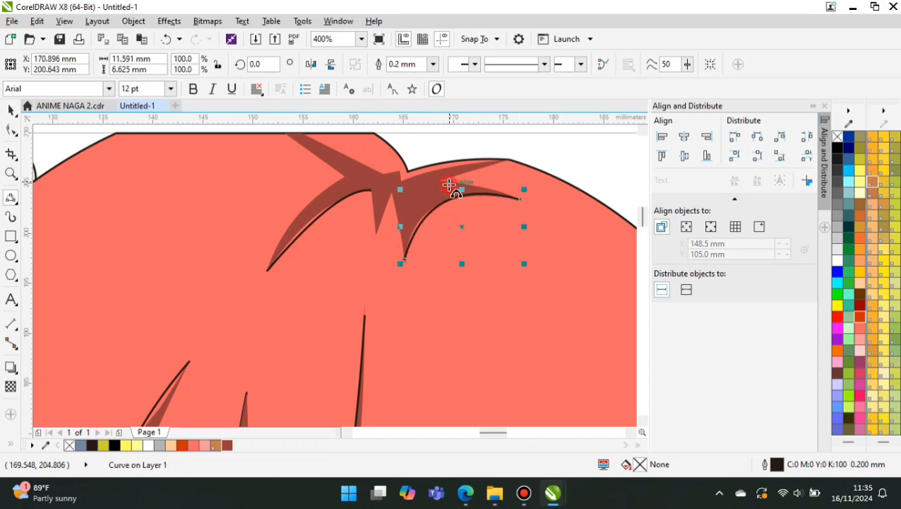
{"action": "scroll", "coordinate": [424, 204], "scroll_direction": "down", "scroll_amount": 1}
{"action": "scroll", "coordinate": [396, 221], "scroll_direction": "up", "scroll_amount": 1}
{"action": "left_click_drag", "start_coordinate": [329, 177], "coordinate": [381, 200]}
{"action": "scroll", "coordinate": [378, 213], "scroll_direction": "up", "scroll_amount": 1}
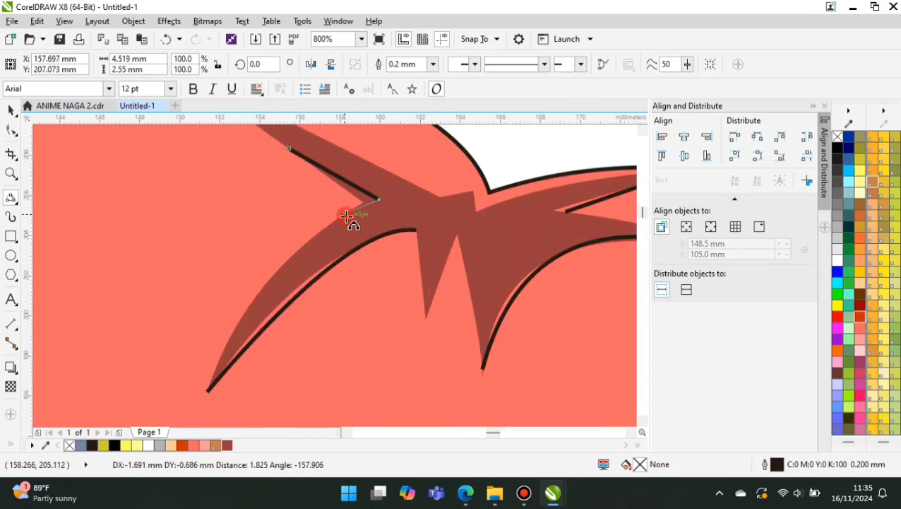
Fill the hair bun and its loose upper wisps with Tropical Pink #FF6666.
{"action": "scroll", "coordinate": [316, 180], "scroll_direction": "down", "scroll_amount": 3}
{"action": "scroll", "coordinate": [300, 176], "scroll_direction": "down", "scroll_amount": 1}
{"action": "left_click", "coordinate": [12, 111]}
{"action": "scroll", "coordinate": [242, 212], "scroll_direction": "up", "scroll_amount": 1}
{"action": "left_click", "coordinate": [240, 210]}
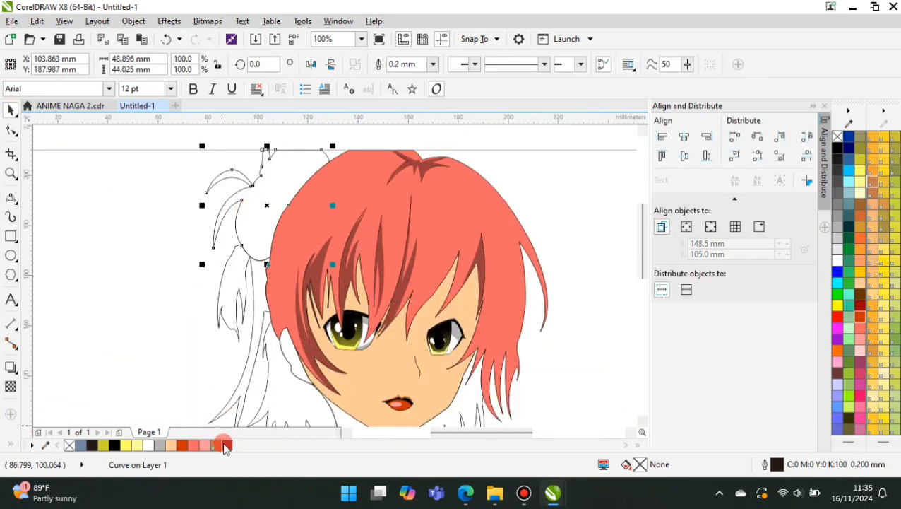
{"action": "left_click", "coordinate": [194, 445]}
Trace a closed shadow shape over the lower part of the hair bun, about 21 × 22.1 mm.
{"action": "scroll", "coordinate": [236, 234], "scroll_direction": "up", "scroll_amount": 1}
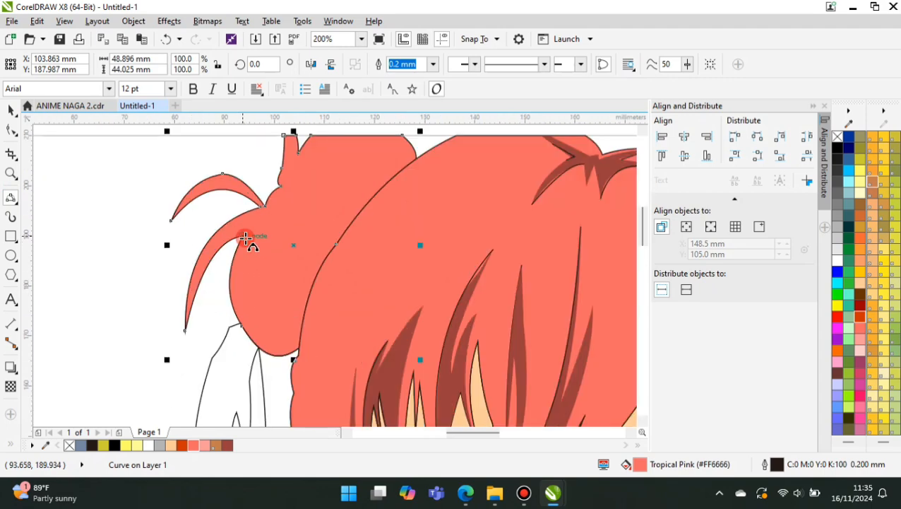
{"action": "left_click", "coordinate": [255, 323]}
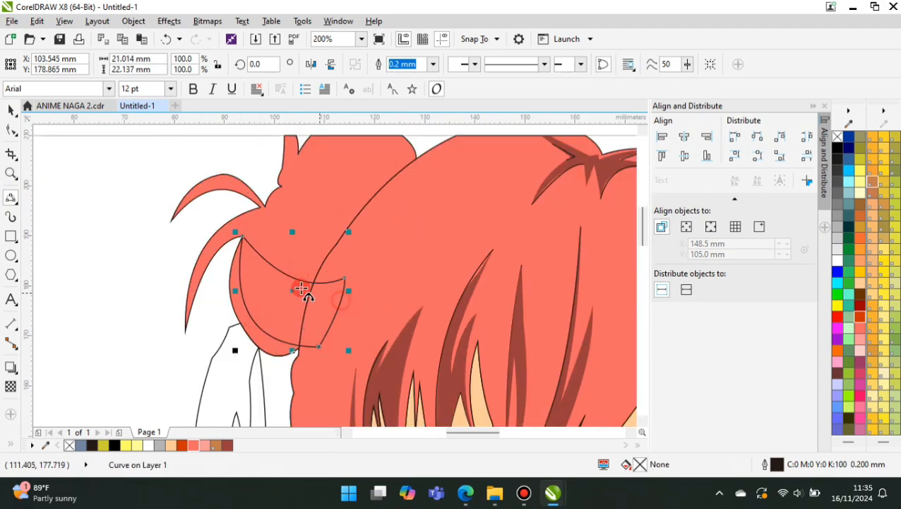
Intersect the lower bun shape with the bun and fill the result with dark red #993D3D.
{"action": "left_click", "coordinate": [12, 111]}
{"action": "left_click", "coordinate": [282, 212], "text": "shift"}
{"action": "left_click", "coordinate": [421, 65]}
{"action": "left_click", "coordinate": [228, 446]}
Delete the lower bun shadow's construction curve and remove the outline from the filled shadow.
{"action": "left_click", "coordinate": [335, 317]}
{"action": "key", "text": "Delete"}
{"action": "scroll", "coordinate": [265, 368], "scroll_direction": "down", "scroll_amount": 1}
{"action": "left_click", "coordinate": [432, 64]}
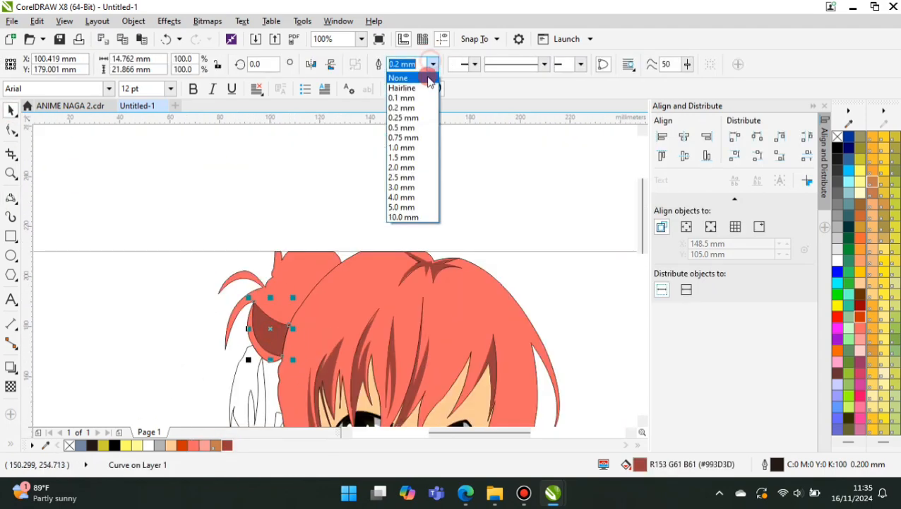
{"action": "left_click", "coordinate": [428, 80]}
Draw a thin curve along the lower bun shadow's upper edge and trace a second closed shadow shape above it.
{"action": "scroll", "coordinate": [302, 328], "scroll_direction": "up", "scroll_amount": 2}
{"action": "scroll", "coordinate": [318, 316], "scroll_direction": "down", "scroll_amount": 1}
{"action": "scroll", "coordinate": [235, 289], "scroll_direction": "up", "scroll_amount": 2}
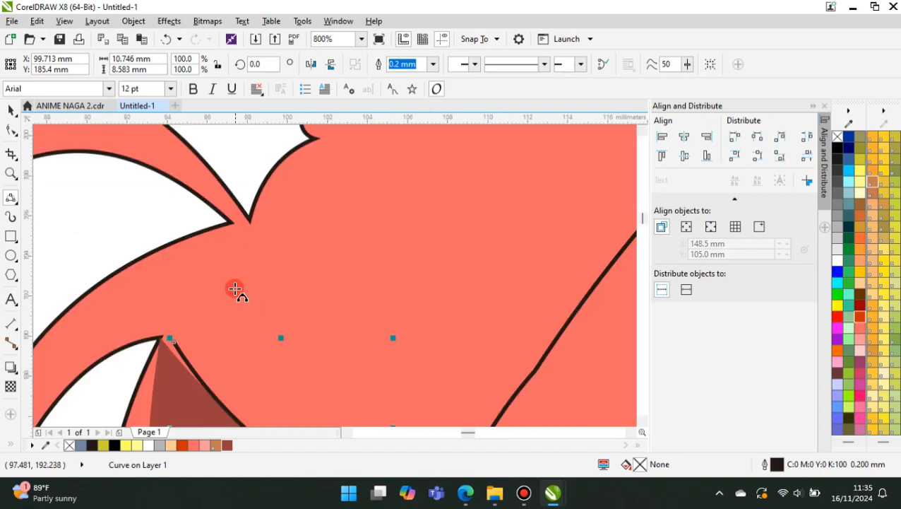
{"action": "scroll", "coordinate": [240, 297], "scroll_direction": "down", "scroll_amount": 1}
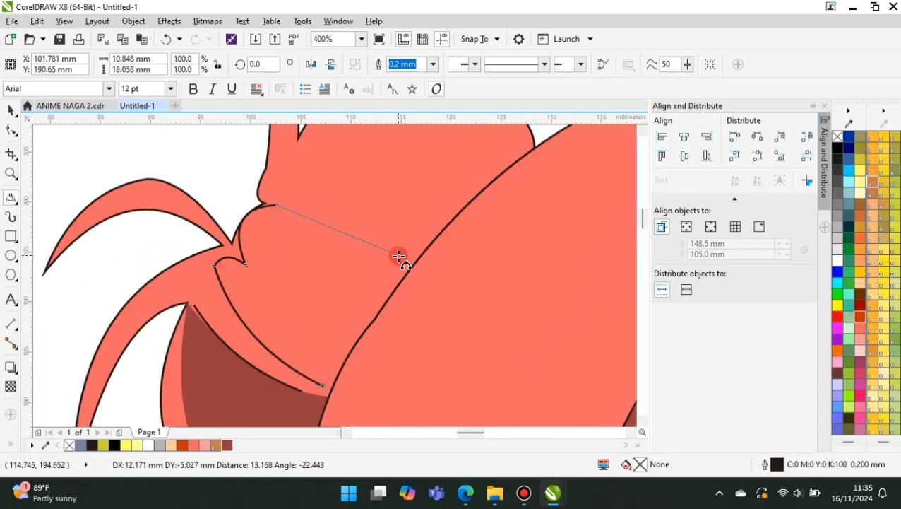
{"action": "left_click", "coordinate": [314, 359]}
Fill the second bun shadow with dark red #993D3D and remove its outline.
{"action": "left_click", "coordinate": [227, 445]}
{"action": "left_click", "coordinate": [433, 64]}
{"action": "left_click", "coordinate": [427, 80]}
Draw thin accent lines along the second bun shadow's upper edge and across its middle.
{"action": "mouse_move", "coordinate": [276, 205]}
{"action": "left_mouse_down"}
{"action": "mouse_move", "coordinate": [332, 240]}
{"action": "mouse_move", "coordinate": [402, 259]}
{"action": "left_mouse_up"}
{"action": "left_click", "coordinate": [402, 258]}
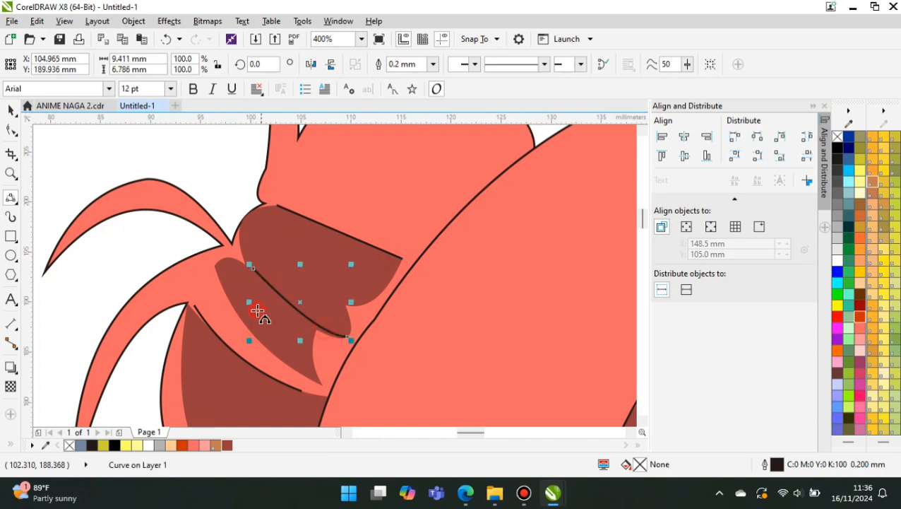
{"action": "left_click", "coordinate": [274, 353]}
Trace a jagged highlight shape across the top of the hair bun, about 22 × 7.6 mm.
{"action": "scroll", "coordinate": [236, 331], "scroll_direction": "down", "scroll_amount": 1}
{"action": "scroll", "coordinate": [308, 223], "scroll_direction": "up", "scroll_amount": 2}
{"action": "left_click_drag", "start_coordinate": [120, 311], "coordinate": [229, 228]}
{"action": "left_click", "coordinate": [220, 235]}
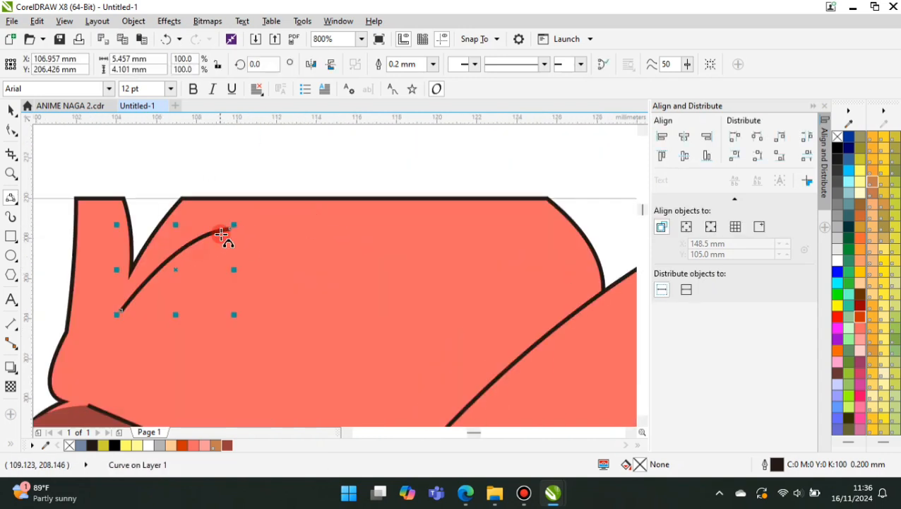
{"action": "left_click_drag", "start_coordinate": [338, 244], "coordinate": [484, 230]}
{"action": "left_click", "coordinate": [379, 226]}
{"action": "left_click_drag", "start_coordinate": [425, 334], "coordinate": [458, 371]}
{"action": "left_click", "coordinate": [460, 373]}
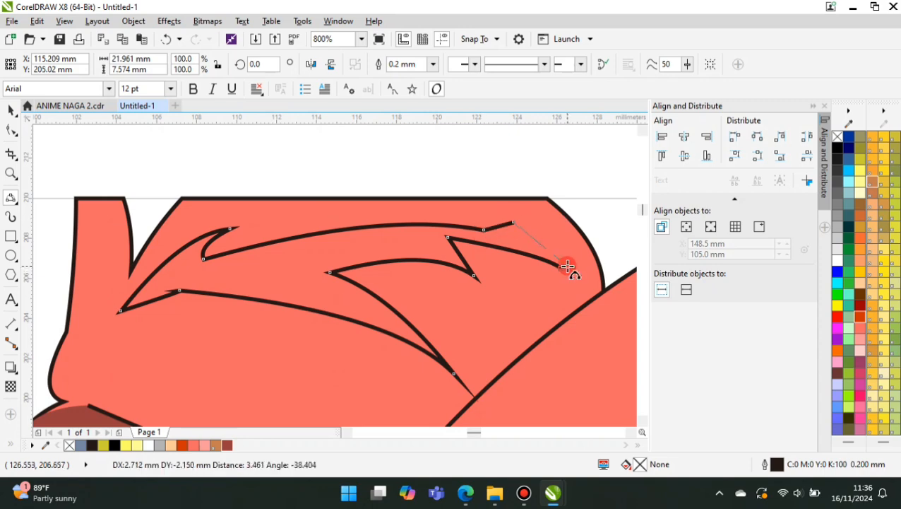
Fill the jagged highlight at the top of the bun with light pink.
{"action": "left_click", "coordinate": [205, 448]}
{"action": "scroll", "coordinate": [332, 187], "scroll_direction": "down", "scroll_amount": 4}
{"action": "left_click", "coordinate": [377, 161]}
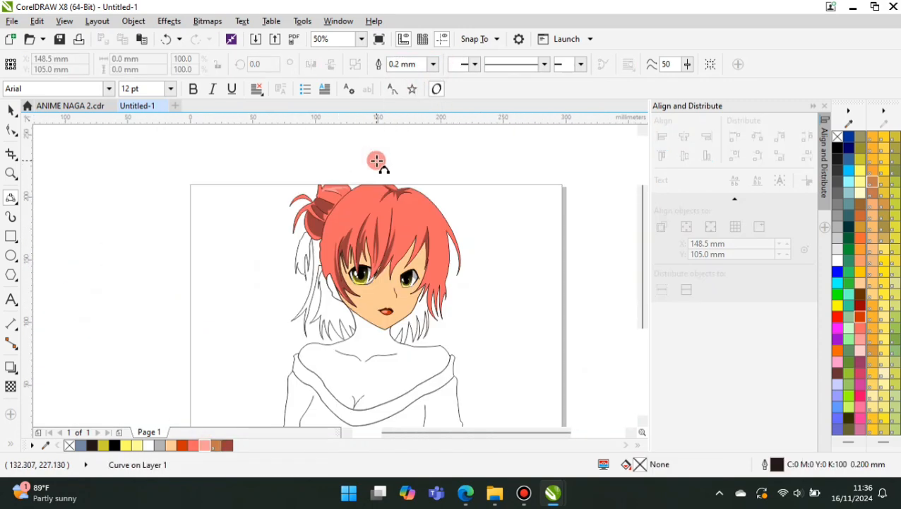
Fill the loose strands hanging below the bun with the hair's Tropical Pink #FF6666.
{"action": "left_click", "coordinate": [10, 111]}
{"action": "scroll", "coordinate": [306, 253], "scroll_direction": "up", "scroll_amount": 1}
{"action": "left_click", "coordinate": [306, 256]}
{"action": "left_click", "coordinate": [328, 297]}
Fill the back hair on both sides of the neck with dark red #993D3D.
{"action": "left_click", "coordinate": [363, 382]}
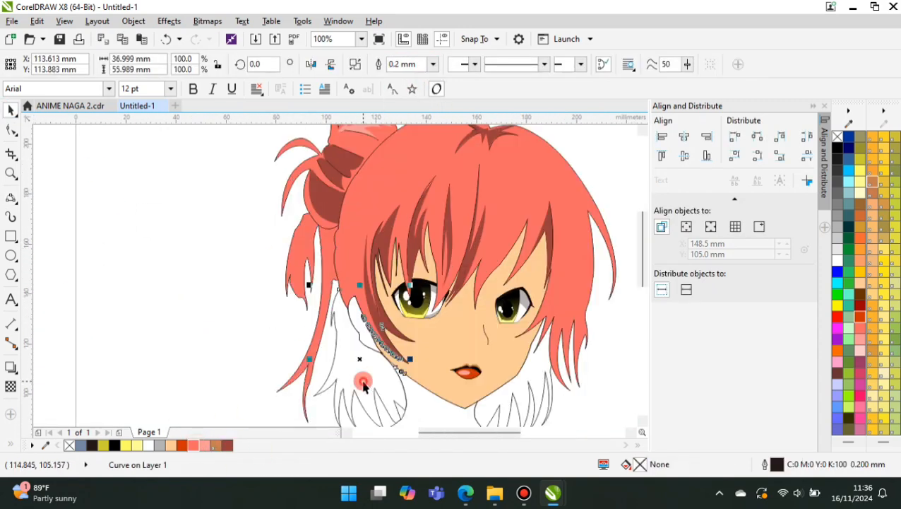
{"action": "left_click", "coordinate": [228, 445]}
{"action": "scroll", "coordinate": [305, 264], "scroll_direction": "down", "scroll_amount": 1}
{"action": "left_click", "coordinate": [128, 256]}
{"action": "scroll", "coordinate": [422, 326], "scroll_direction": "up", "scroll_amount": 1}
{"action": "left_click", "coordinate": [416, 321]}
{"action": "left_click", "coordinate": [228, 445]}
{"action": "scroll", "coordinate": [240, 312], "scroll_direction": "down", "scroll_amount": 1}
{"action": "left_click", "coordinate": [144, 268]}
Trace a closed shape for a lighter strand along the outer edge of the left back hair.
{"action": "left_click", "coordinate": [11, 198]}
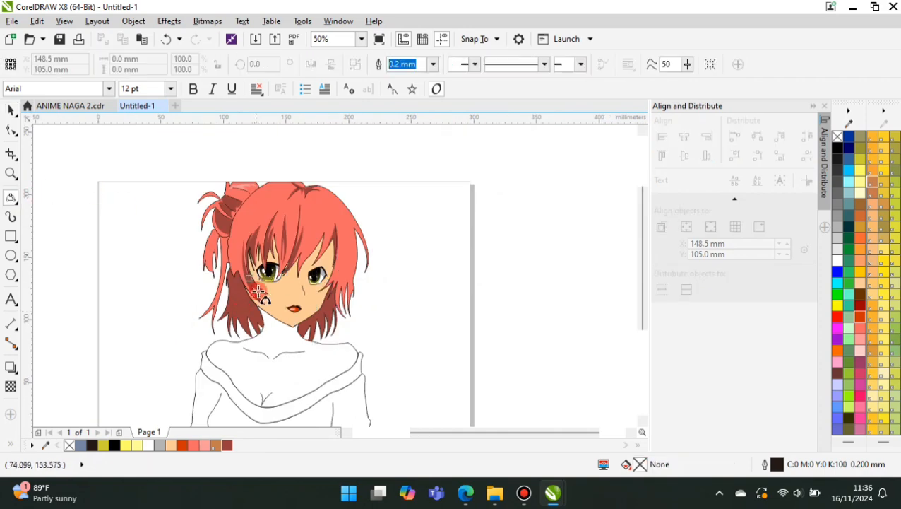
{"action": "scroll", "coordinate": [233, 312], "scroll_direction": "up", "scroll_amount": 2}
{"action": "left_click", "coordinate": [248, 140]}
{"action": "left_click", "coordinate": [248, 165]}
{"action": "left_click", "coordinate": [227, 276], "text": "alt"}
{"action": "scroll", "coordinate": [232, 268], "scroll_direction": "up", "scroll_amount": 1}
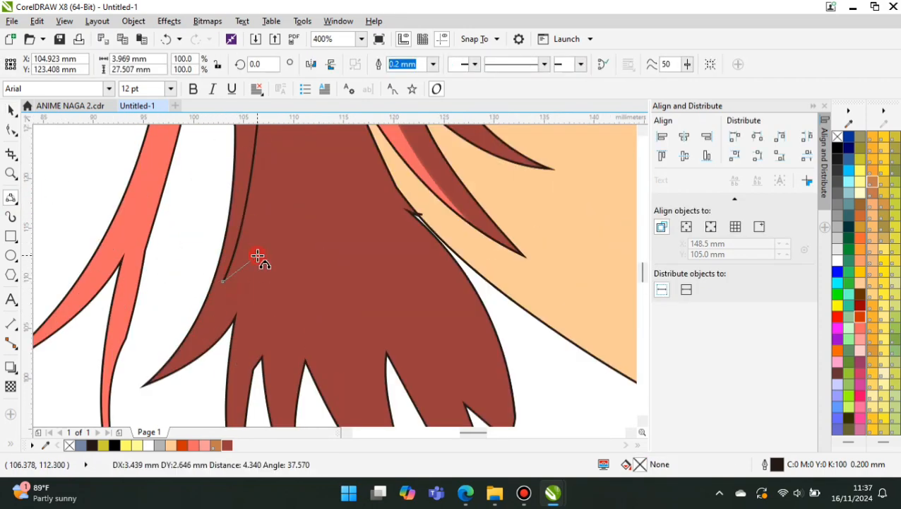
{"action": "left_click_drag", "start_coordinate": [257, 256], "coordinate": [248, 365]}
{"action": "left_click", "coordinate": [244, 349]}
{"action": "scroll", "coordinate": [243, 349], "scroll_direction": "down", "scroll_amount": 2}
{"action": "left_click", "coordinate": [212, 319]}
Intersect the traced strand shape with the left back hair and fill the result with Tropical Pink #FF6666.
{"action": "left_click", "coordinate": [11, 111]}
{"action": "left_click", "coordinate": [300, 318], "text": "shift"}
{"action": "left_click", "coordinate": [417, 64]}
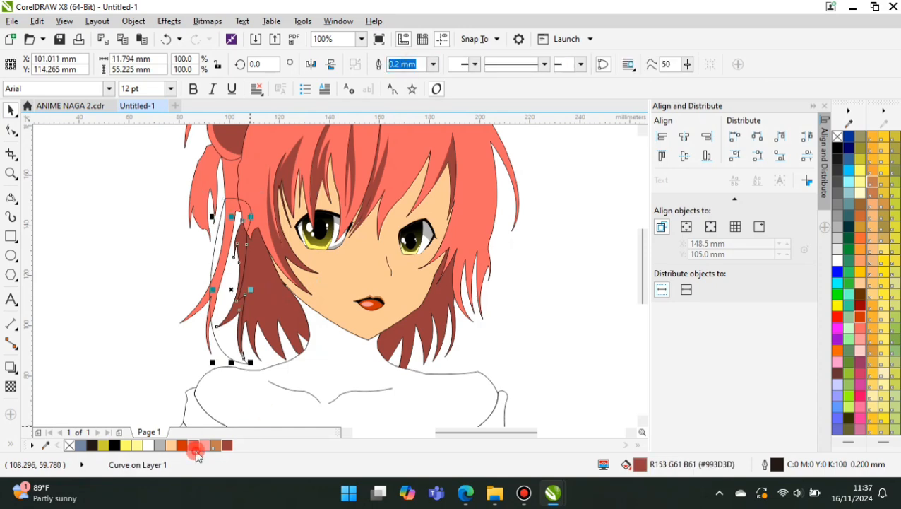
{"action": "left_click", "coordinate": [195, 445]}
Delete the construction curve left over from the lighter strand in the left back hair.
{"action": "left_click", "coordinate": [153, 290]}
{"action": "left_click_drag", "start_coordinate": [228, 250], "coordinate": [182, 281]}
{"action": "key", "text": "Delete"}
Trace a closed shadow shape along the thin lock that falls from the bun beside the left of the face.
{"action": "left_click", "coordinate": [11, 204]}
{"action": "scroll", "coordinate": [242, 156], "scroll_direction": "up", "scroll_amount": 2}
{"action": "left_click_drag", "start_coordinate": [236, 158], "coordinate": [207, 242]}
{"action": "left_click", "coordinate": [201, 202]}
{"action": "left_click_drag", "start_coordinate": [207, 242], "coordinate": [210, 258]}
{"action": "left_click", "coordinate": [209, 259]}
{"action": "scroll", "coordinate": [198, 344], "scroll_direction": "down", "scroll_amount": 2}
{"action": "scroll", "coordinate": [165, 238], "scroll_direction": "up", "scroll_amount": 1}
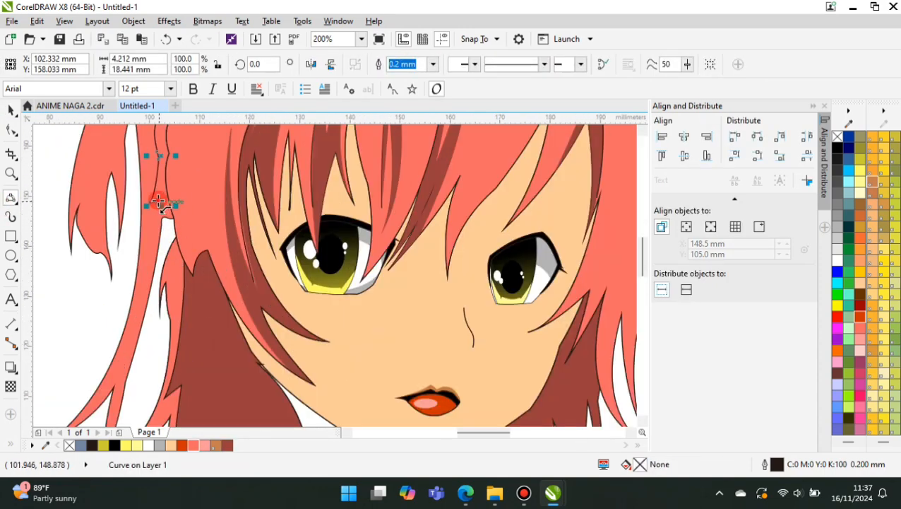
{"action": "scroll", "coordinate": [150, 245], "scroll_direction": "down", "scroll_amount": 1}
{"action": "left_click_drag", "start_coordinate": [152, 188], "coordinate": [189, 291]}
{"action": "left_click", "coordinate": [143, 314]}
{"action": "left_click", "coordinate": [161, 308]}
{"action": "scroll", "coordinate": [160, 309], "scroll_direction": "down", "scroll_amount": 1}
{"action": "scroll", "coordinate": [174, 185], "scroll_direction": "up", "scroll_amount": 1}
{"action": "left_click", "coordinate": [190, 219]}
Intersect the shadow shape with the hair lock, fill the result with dark red #993D3D and delete the construction curve.
{"action": "left_click", "coordinate": [11, 110]}
{"action": "left_click", "coordinate": [127, 211], "text": "shift"}
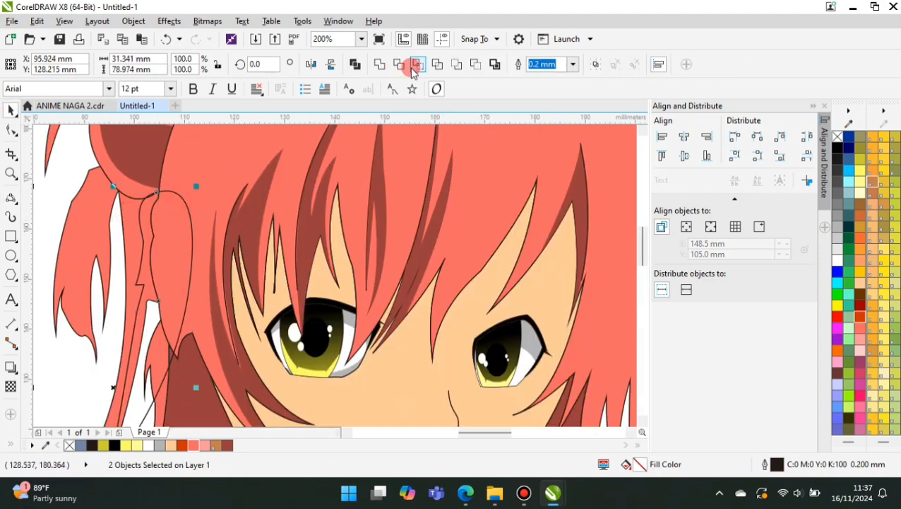
{"action": "left_click", "coordinate": [414, 65]}
{"action": "left_click", "coordinate": [226, 445]}
{"action": "left_click_drag", "start_coordinate": [176, 234], "coordinate": [204, 223]}
{"action": "key", "text": "Delete"}
Trace a second closed shadow shape over the loose hair lock hanging below the left of the bun.
{"action": "scroll", "coordinate": [303, 292], "scroll_direction": "down", "scroll_amount": 2}
{"action": "left_click", "coordinate": [11, 202]}
{"action": "scroll", "coordinate": [165, 265], "scroll_direction": "up", "scroll_amount": 2}
{"action": "left_click_drag", "start_coordinate": [157, 358], "coordinate": [206, 140]}
{"action": "left_click", "coordinate": [145, 267]}
{"action": "scroll", "coordinate": [164, 228], "scroll_direction": "up", "scroll_amount": 1}
{"action": "left_click", "coordinate": [161, 218]}
{"action": "left_click", "coordinate": [178, 152]}
{"action": "scroll", "coordinate": [178, 152], "scroll_direction": "down", "scroll_amount": 1}
{"action": "left_click", "coordinate": [177, 348]}
{"action": "left_click_drag", "start_coordinate": [186, 318], "coordinate": [159, 371]}
Intersect the second shape with the loose lock, fill it with dark red #993D3D and delete its construction curve.
{"action": "left_click", "coordinate": [149, 189], "text": "shift"}
{"action": "left_click", "coordinate": [414, 65]}
{"action": "left_click", "coordinate": [226, 445]}
{"action": "key", "text": "Delete"}
{"action": "scroll", "coordinate": [173, 292], "scroll_direction": "down", "scroll_amount": 2}
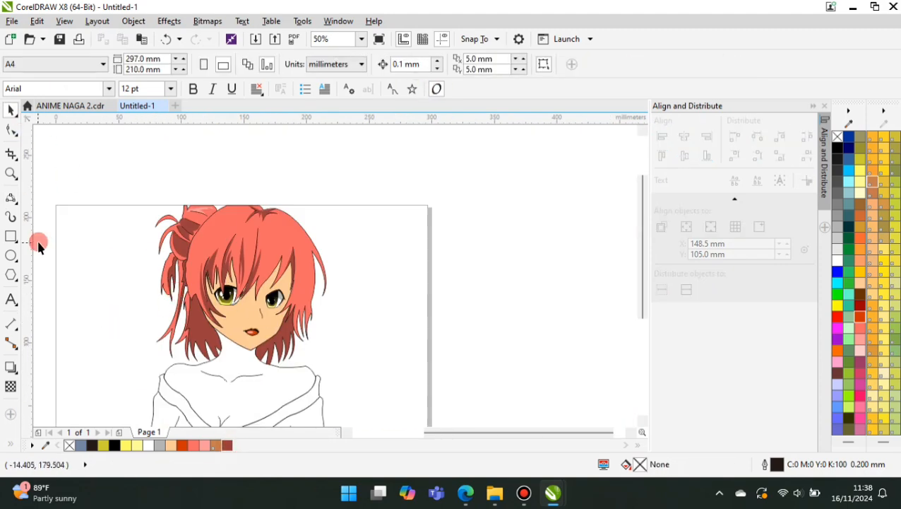
Draw a jagged highlight along the upper left of the crown, filled with Soft Pink #FF9999 and without an outline.
{"action": "left_click", "coordinate": [12, 200]}
{"action": "scroll", "coordinate": [226, 219], "scroll_direction": "up", "scroll_amount": 2}
{"action": "mouse_move", "coordinate": [201, 194]}
{"action": "left_mouse_down"}
{"action": "mouse_move", "coordinate": [178, 210]}
{"action": "mouse_move", "coordinate": [93, 330]}
{"action": "left_mouse_up"}
{"action": "left_click", "coordinate": [163, 225]}
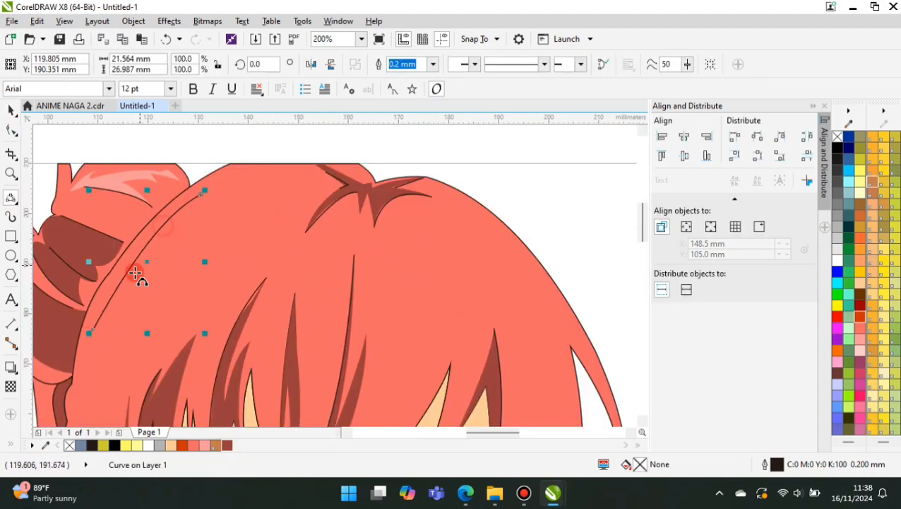
{"action": "scroll", "coordinate": [149, 256], "scroll_direction": "up", "scroll_amount": 1}
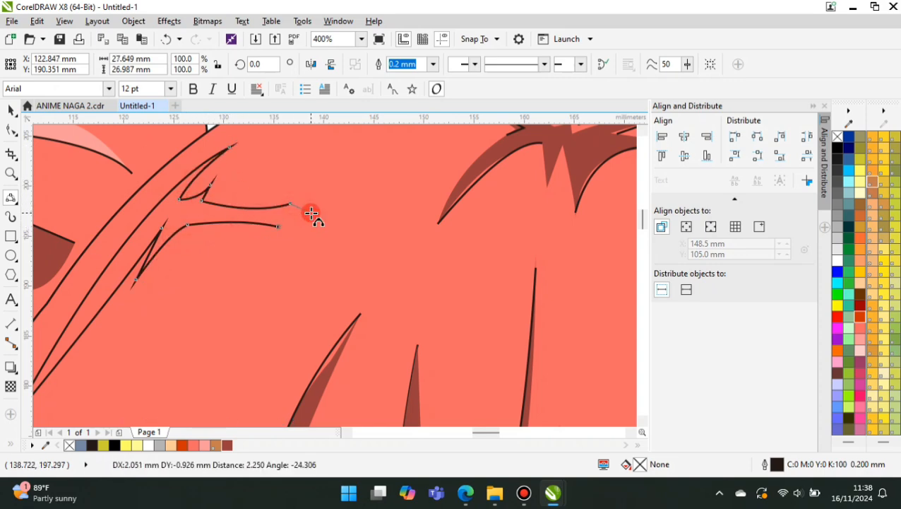
{"action": "left_click", "coordinate": [204, 446]}
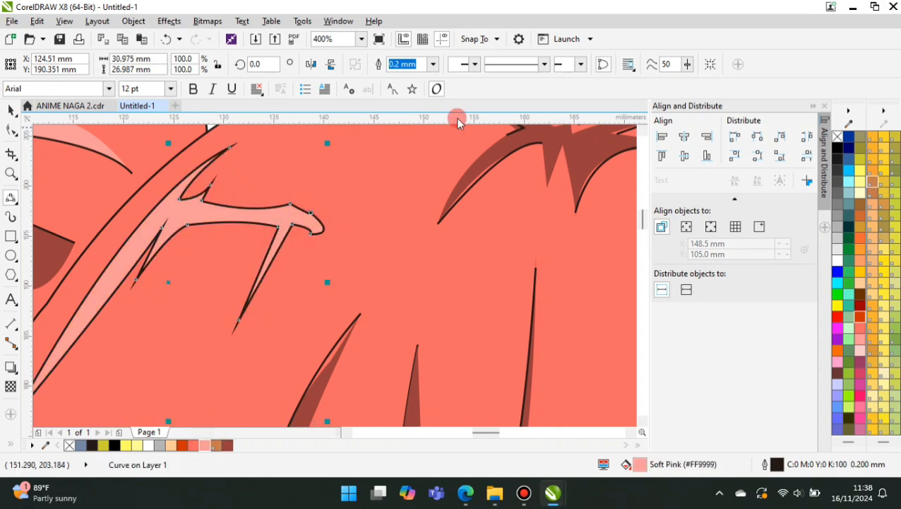
{"action": "left_click", "coordinate": [433, 64]}
{"action": "left_click", "coordinate": [414, 76]}
Trace a closed, jagged highlight shape on the crown to the right of the hair parting.
{"action": "scroll", "coordinate": [219, 240], "scroll_direction": "down", "scroll_amount": 3}
{"action": "scroll", "coordinate": [291, 260], "scroll_direction": "up", "scroll_amount": 2}
{"action": "left_click_drag", "start_coordinate": [314, 225], "coordinate": [309, 333]}
{"action": "left_click", "coordinate": [320, 273]}
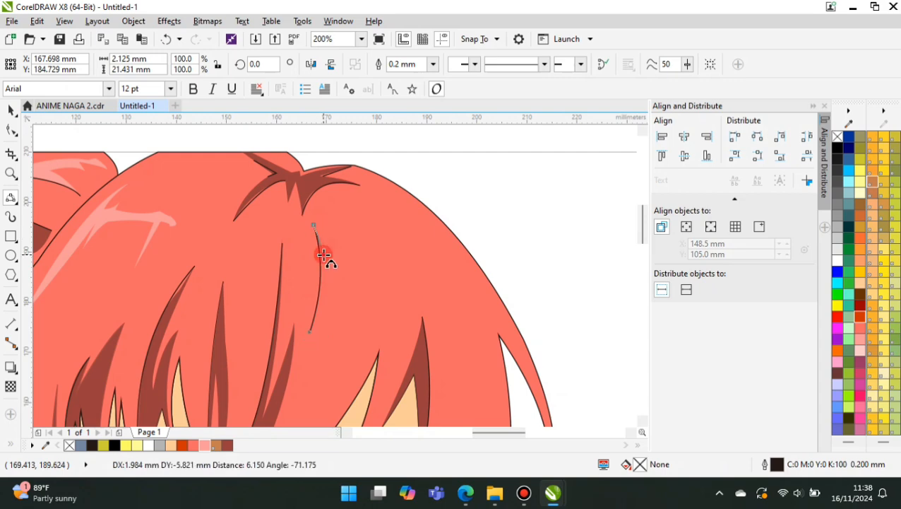
{"action": "scroll", "coordinate": [326, 257], "scroll_direction": "up", "scroll_amount": 1}
{"action": "left_click_drag", "start_coordinate": [322, 250], "coordinate": [354, 238]}
{"action": "left_click_drag", "start_coordinate": [354, 238], "coordinate": [461, 268]}
{"action": "mouse_move", "coordinate": [268, 318]}
{"action": "left_mouse_down"}
{"action": "mouse_move", "coordinate": [325, 201]}
{"action": "mouse_move", "coordinate": [329, 271]}
{"action": "left_mouse_up"}
{"action": "scroll", "coordinate": [325, 213], "scroll_direction": "up", "scroll_amount": 1}
{"action": "scroll", "coordinate": [297, 244], "scroll_direction": "down", "scroll_amount": 1}
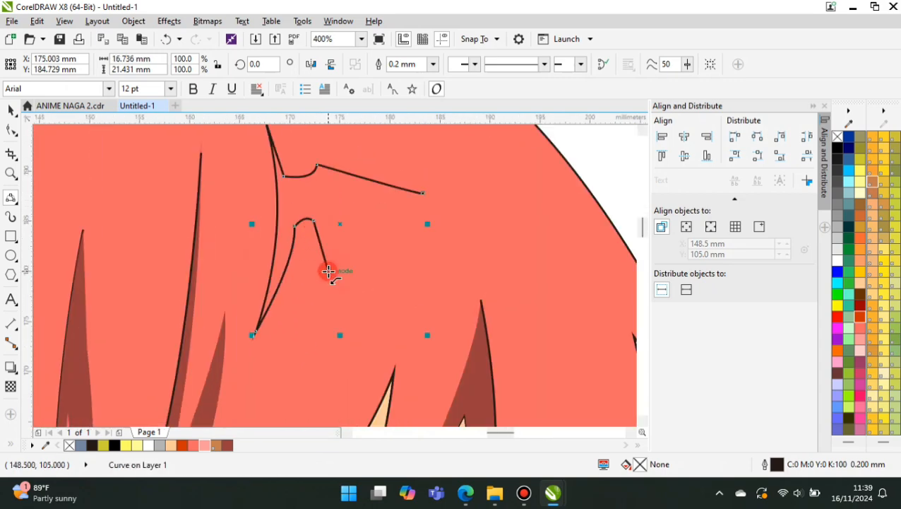
{"action": "left_click_drag", "start_coordinate": [423, 197], "coordinate": [423, 194]}
{"action": "left_click", "coordinate": [404, 204]}
Fill the highlight right of the parting with Soft Pink #FF9999 and remove its outline.
{"action": "left_click", "coordinate": [205, 446]}
{"action": "left_click", "coordinate": [433, 65]}
{"action": "left_click", "coordinate": [414, 77]}
Trace a closed shadow shape over the outer edge and outermost lock of the right side hair.
{"action": "scroll", "coordinate": [344, 194], "scroll_direction": "down", "scroll_amount": 3}
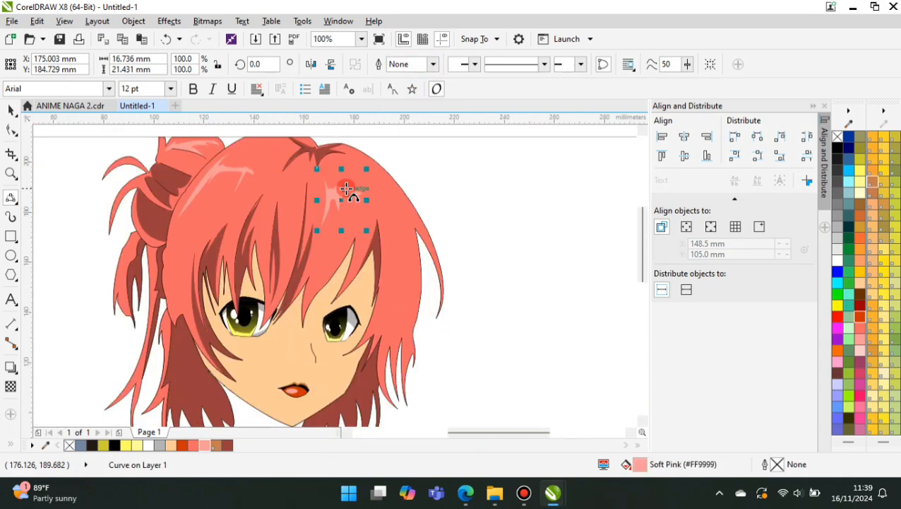
{"action": "scroll", "coordinate": [374, 221], "scroll_direction": "up", "scroll_amount": 1}
{"action": "left_click_drag", "start_coordinate": [375, 353], "coordinate": [378, 207]}
{"action": "left_click", "coordinate": [390, 239]}
{"action": "scroll", "coordinate": [378, 212], "scroll_direction": "up", "scroll_amount": 1}
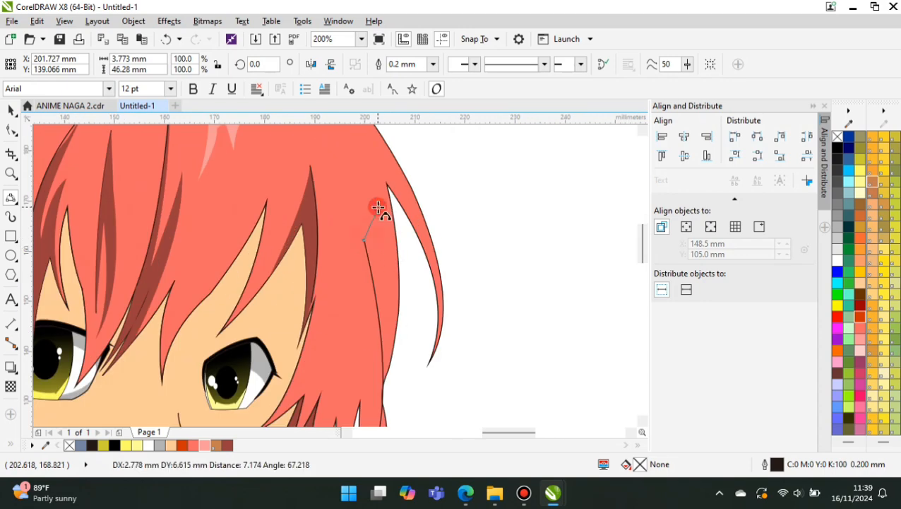
{"action": "left_click_drag", "start_coordinate": [366, 155], "coordinate": [365, 154]}
{"action": "key", "text": "ctrl+z"}
{"action": "scroll", "coordinate": [375, 207], "scroll_direction": "up", "scroll_amount": 1}
{"action": "left_click", "coordinate": [366, 203]}
{"action": "scroll", "coordinate": [339, 151], "scroll_direction": "down", "scroll_amount": 1}
{"action": "mouse_move", "coordinate": [377, 258]}
{"action": "left_mouse_down"}
{"action": "mouse_move", "coordinate": [345, 156]}
{"action": "mouse_move", "coordinate": [384, 312]}
{"action": "left_mouse_up"}
{"action": "left_click", "coordinate": [390, 237]}
{"action": "left_click_drag", "start_coordinate": [352, 337], "coordinate": [384, 312]}
{"action": "left_click", "coordinate": [375, 337]}
Intersect the traced shape with the right hair, fill the result with dark red #993D3D and delete the construction curve.
{"action": "left_click", "coordinate": [11, 111]}
{"action": "left_click", "coordinate": [417, 65]}
{"action": "left_click", "coordinate": [228, 445]}
{"action": "left_click", "coordinate": [481, 351]}
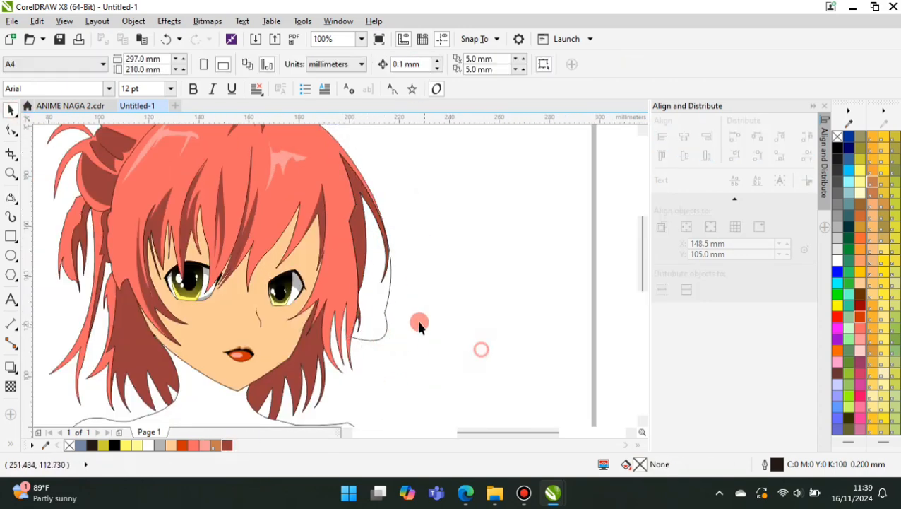
{"action": "key", "text": "Delete"}
Remove the outline from the dark shadow on the right side hair.
{"action": "left_click", "coordinate": [366, 227]}
{"action": "left_click", "coordinate": [433, 64]}
{"action": "left_click", "coordinate": [406, 76]}
{"action": "left_click", "coordinate": [420, 297]}
{"action": "scroll", "coordinate": [415, 304], "scroll_direction": "down", "scroll_amount": 1}
Draw a slim curved highlight in the middle of the bangs, filled with Soft Pink #FF9999 and without an outline.
{"action": "left_click", "coordinate": [11, 199]}
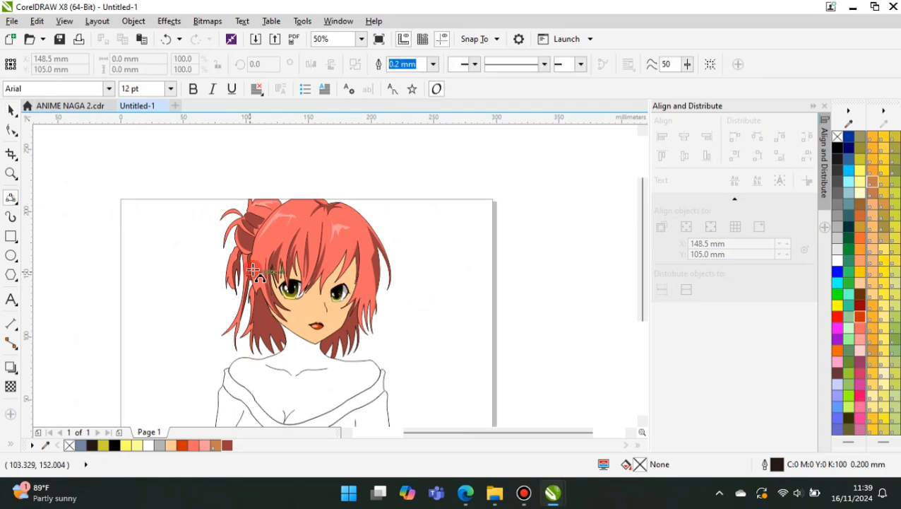
{"action": "scroll", "coordinate": [264, 267], "scroll_direction": "up", "scroll_amount": 2}
{"action": "scroll", "coordinate": [263, 265], "scroll_direction": "down", "scroll_amount": 1}
{"action": "scroll", "coordinate": [390, 194], "scroll_direction": "up", "scroll_amount": 1}
{"action": "left_click_drag", "start_coordinate": [385, 172], "coordinate": [359, 361]}
{"action": "left_click", "coordinate": [389, 265]}
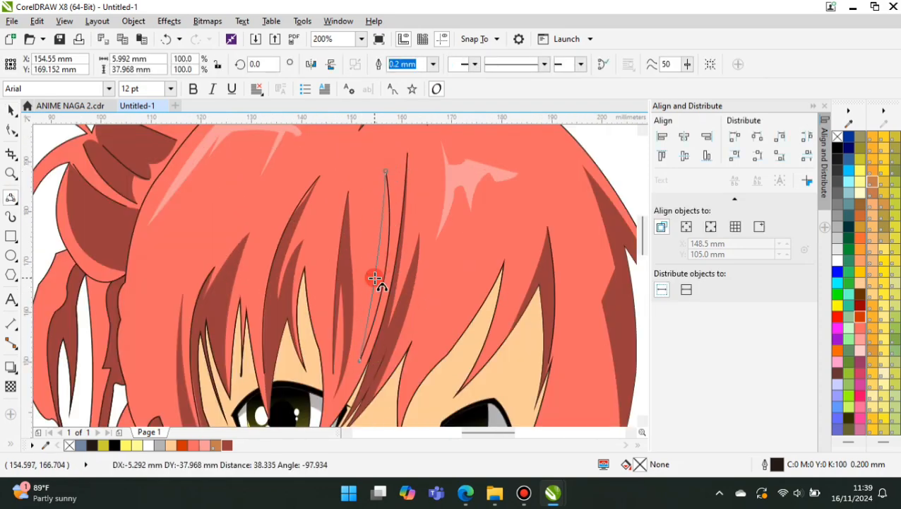
{"action": "left_click", "coordinate": [433, 64]}
{"action": "left_click", "coordinate": [406, 77]}
{"action": "scroll", "coordinate": [446, 301], "scroll_direction": "down", "scroll_amount": 2}
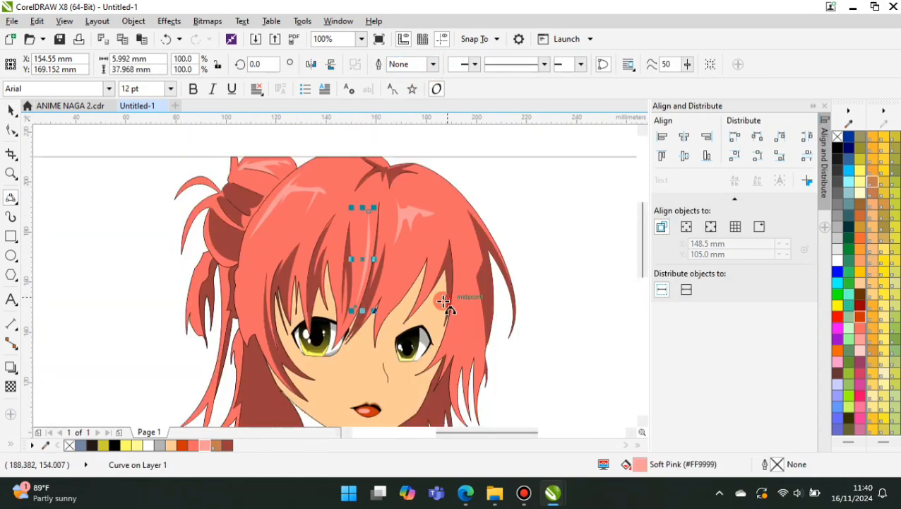
{"action": "left_click", "coordinate": [489, 269]}
Fill the neck, shoulders and chest with the light skin color and the off-shoulder collar band with black.
{"action": "scroll", "coordinate": [489, 268], "scroll_direction": "down", "scroll_amount": 1}
{"action": "scroll", "coordinate": [510, 317], "scroll_direction": "up", "scroll_amount": 1}
{"action": "left_click", "coordinate": [11, 110]}
{"action": "left_click", "coordinate": [325, 325]}
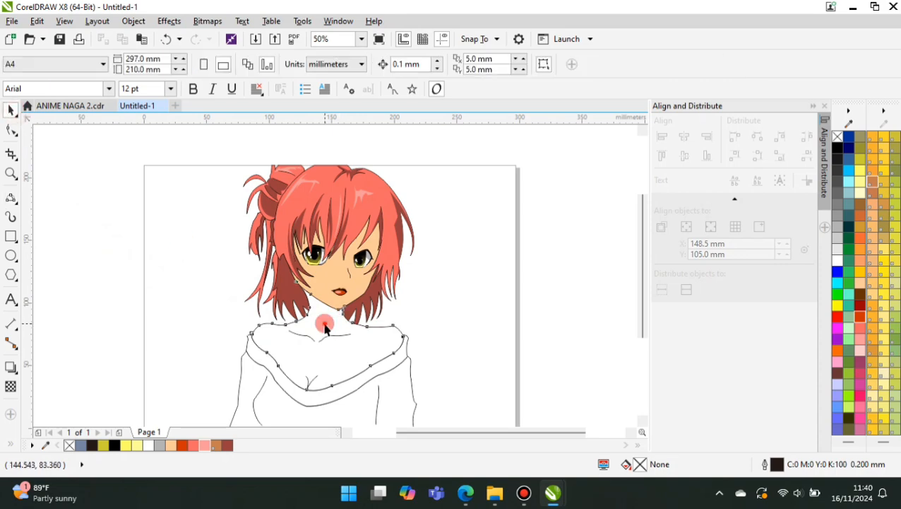
{"action": "left_click", "coordinate": [171, 445]}
{"action": "scroll", "coordinate": [82, 322], "scroll_direction": "down", "scroll_amount": 1}
{"action": "scroll", "coordinate": [140, 413], "scroll_direction": "up", "scroll_amount": 1}
{"action": "left_click", "coordinate": [239, 303]}
{"action": "left_click", "coordinate": [118, 446]}
{"action": "left_click", "coordinate": [468, 330]}
{"action": "scroll", "coordinate": [312, 335], "scroll_direction": "down", "scroll_amount": 1}
{"action": "scroll", "coordinate": [264, 312], "scroll_direction": "up", "scroll_amount": 1}
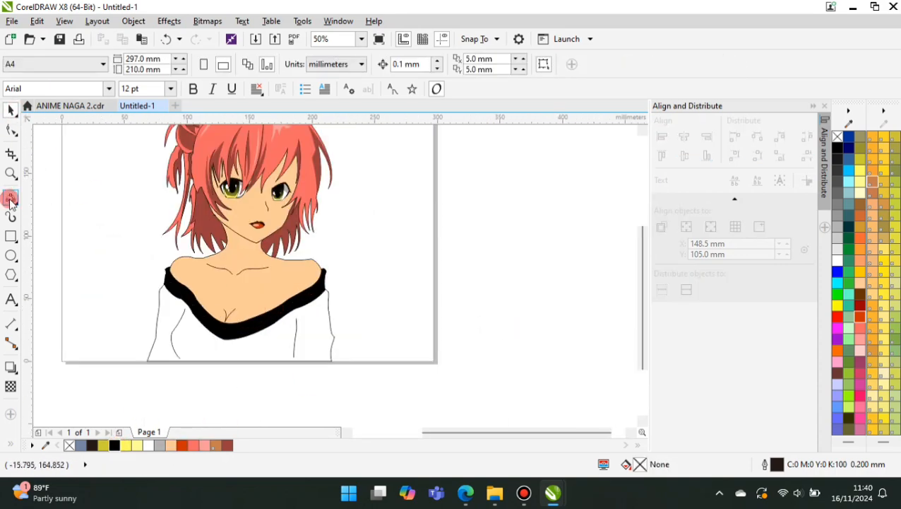
Start a contour for the lit area of the face along the left cheek and the hair tips beside it.
{"action": "left_click", "coordinate": [12, 199]}
{"action": "scroll", "coordinate": [239, 203], "scroll_direction": "up", "scroll_amount": 2}
{"action": "scroll", "coordinate": [140, 250], "scroll_direction": "up", "scroll_amount": 1}
{"action": "left_click_drag", "start_coordinate": [96, 196], "coordinate": [285, 228]}
{"action": "left_click", "coordinate": [219, 310]}
{"action": "left_click", "coordinate": [220, 236]}
{"action": "left_click", "coordinate": [266, 227]}
{"action": "scroll", "coordinate": [231, 323], "scroll_direction": "down", "scroll_amount": 2}
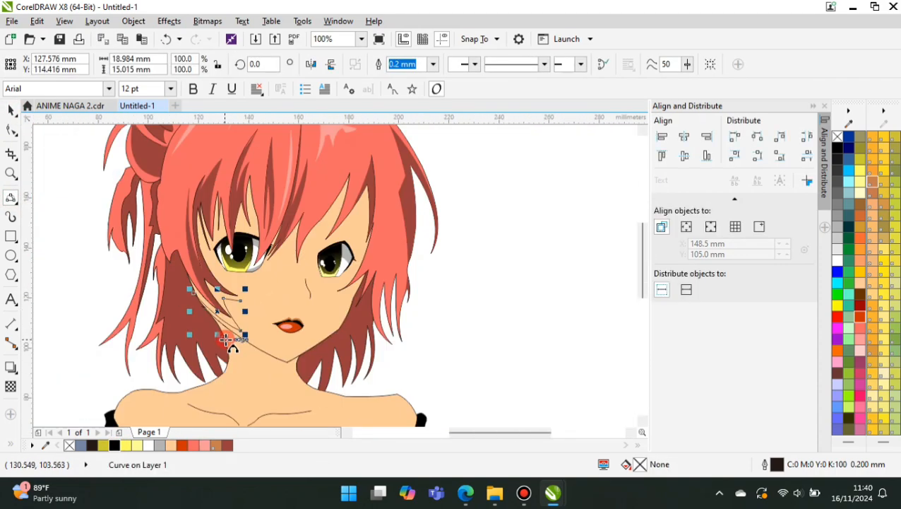
Continue the face contour in zigzags from the left cheek across the left eye below the bangs.
{"action": "scroll", "coordinate": [218, 247], "scroll_direction": "up", "scroll_amount": 1}
{"action": "left_click_drag", "start_coordinate": [271, 350], "coordinate": [219, 265]}
{"action": "left_click_drag", "start_coordinate": [285, 201], "coordinate": [278, 205]}
{"action": "left_click", "coordinate": [277, 212]}
{"action": "left_click_drag", "start_coordinate": [278, 205], "coordinate": [290, 303]}
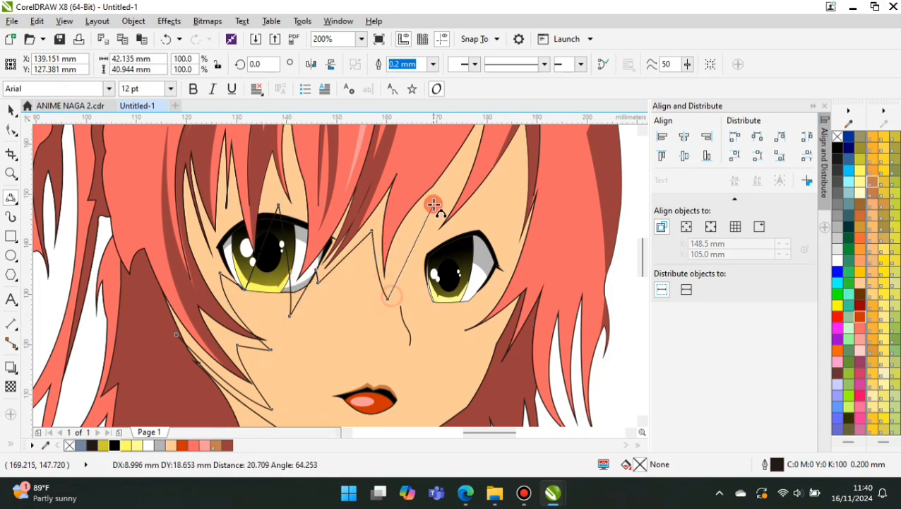
Extend the face contour from the nose bridge over the right eye to the right temple.
{"action": "left_click", "coordinate": [410, 235]}
{"action": "left_click_drag", "start_coordinate": [434, 205], "coordinate": [515, 246]}
{"action": "left_click", "coordinate": [432, 239]}
{"action": "left_click", "coordinate": [458, 225]}
{"action": "key", "text": "ctrl+z"}
{"action": "left_click_drag", "start_coordinate": [498, 191], "coordinate": [505, 238]}
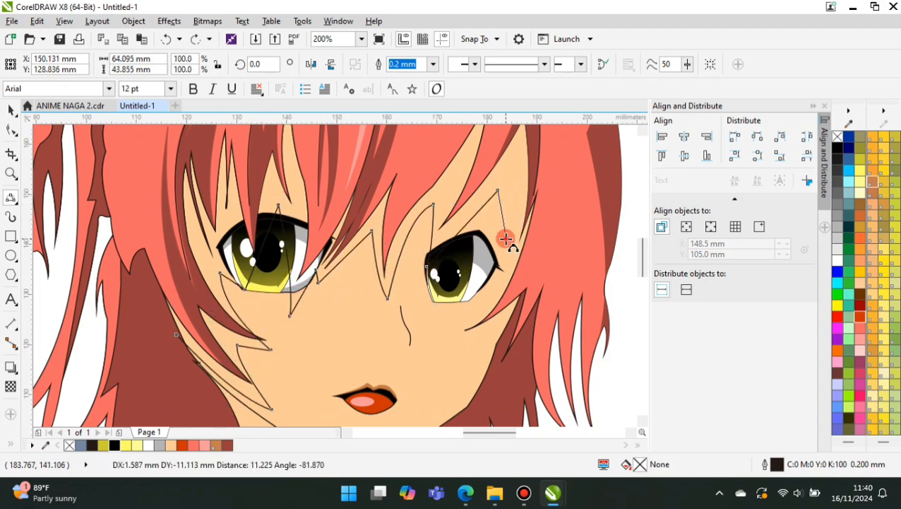
{"action": "scroll", "coordinate": [371, 280], "scroll_direction": "down", "scroll_amount": 1}
{"action": "scroll", "coordinate": [339, 391], "scroll_direction": "up", "scroll_amount": 1}
Close the face contour with curves running below the jaw and chin.
{"action": "left_click_drag", "start_coordinate": [207, 225], "coordinate": [382, 401]}
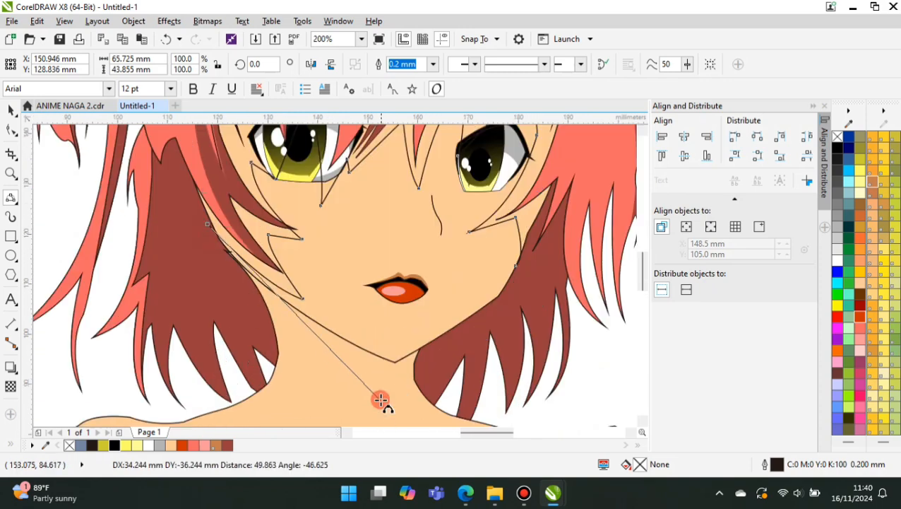
{"action": "left_click", "coordinate": [288, 330]}
{"action": "key", "text": "ctrl+z"}
{"action": "left_click", "coordinate": [274, 323]}
{"action": "mouse_move", "coordinate": [207, 225]}
{"action": "left_mouse_down"}
{"action": "mouse_move", "coordinate": [356, 385]}
{"action": "mouse_move", "coordinate": [516, 265]}
{"action": "left_mouse_up"}
{"action": "left_click", "coordinate": [465, 335]}
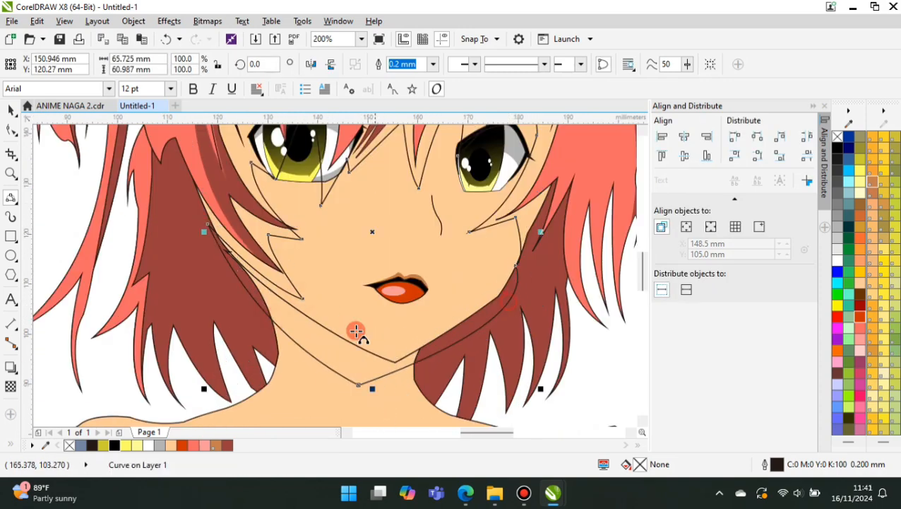
Intersect the closed contour with the face and fill the underlying face shape with a darker tan shadow color.
{"action": "scroll", "coordinate": [247, 360], "scroll_direction": "down", "scroll_amount": 1}
{"action": "left_click", "coordinate": [10, 111]}
{"action": "left_click", "coordinate": [374, 195], "text": "shift"}
{"action": "left_click", "coordinate": [416, 67]}
{"action": "left_click", "coordinate": [512, 201]}
{"action": "left_click_drag", "start_coordinate": [284, 351], "coordinate": [283, 360]}
{"action": "left_click", "coordinate": [283, 360]}
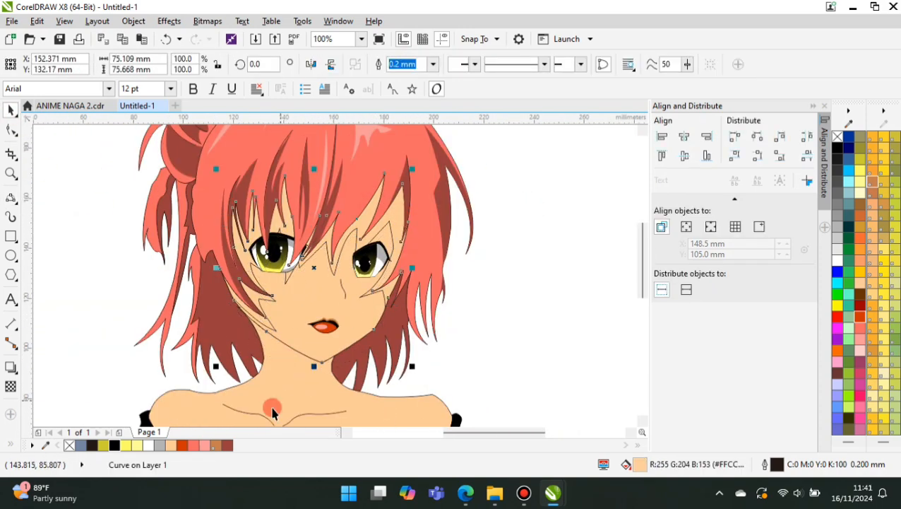
{"action": "left_click", "coordinate": [873, 181]}
Remove the outline from the lighter inner face shape.
{"action": "left_click", "coordinate": [527, 295]}
{"action": "scroll", "coordinate": [417, 273], "scroll_direction": "down", "scroll_amount": 1}
{"action": "left_click", "coordinate": [381, 286]}
{"action": "left_click", "coordinate": [431, 65]}
{"action": "left_click", "coordinate": [406, 76]}
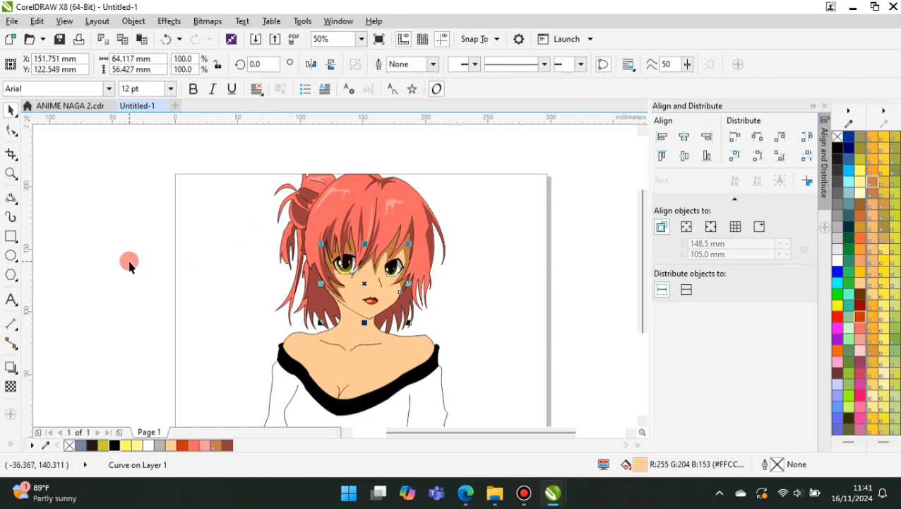
Select all the mouth shapes, enlarge them together and shift the mouth back to the right above the chin.
{"action": "left_click", "coordinate": [129, 261]}
{"action": "scroll", "coordinate": [363, 339], "scroll_direction": "up", "scroll_amount": 2}
{"action": "left_click_drag", "start_coordinate": [598, 255], "coordinate": [403, 288]}
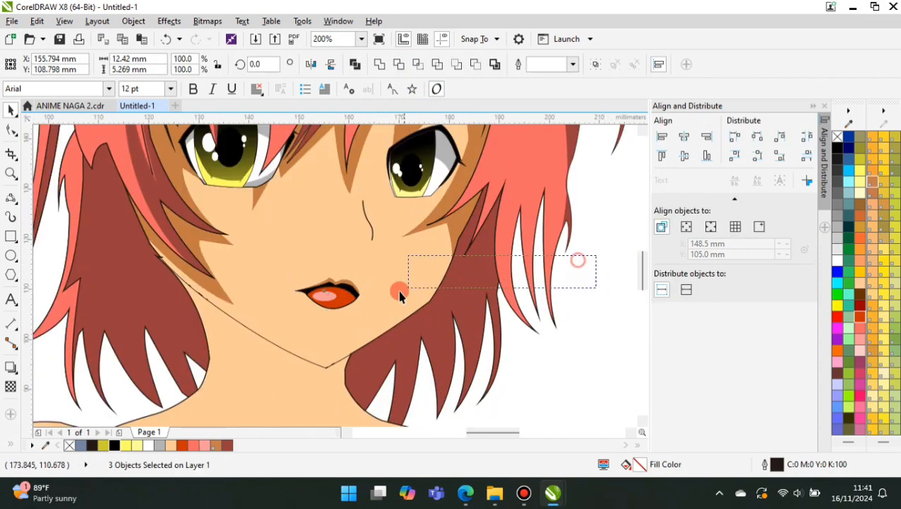
{"action": "scroll", "coordinate": [289, 283], "scroll_direction": "up", "scroll_amount": 1}
{"action": "left_click_drag", "start_coordinate": [300, 254], "coordinate": [260, 235]}
{"action": "left_click_drag", "start_coordinate": [364, 286], "coordinate": [386, 283]}
{"action": "scroll", "coordinate": [368, 289], "scroll_direction": "down", "scroll_amount": 2}
{"action": "left_click", "coordinate": [127, 226]}
Draw curves along the nose line and down its outer side to begin a narrow nose shadow contour.
{"action": "left_click", "coordinate": [10, 199]}
{"action": "scroll", "coordinate": [398, 268], "scroll_direction": "up", "scroll_amount": 2}
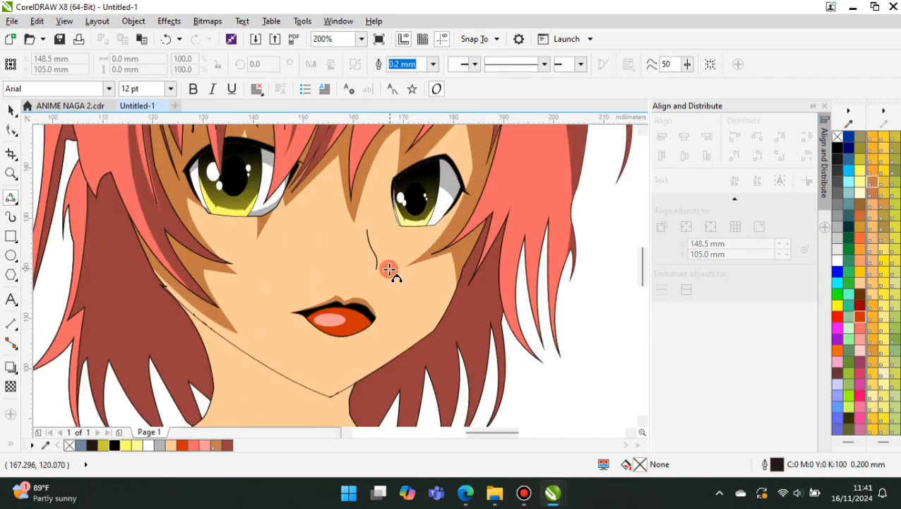
{"action": "double_click", "coordinate": [382, 262]}
{"action": "scroll", "coordinate": [382, 261], "scroll_direction": "up", "scroll_amount": 1}
{"action": "scroll", "coordinate": [359, 226], "scroll_direction": "down", "scroll_amount": 1}
{"action": "scroll", "coordinate": [369, 173], "scroll_direction": "up", "scroll_amount": 1}
{"action": "left_click_drag", "start_coordinate": [333, 157], "coordinate": [389, 236]}
{"action": "double_click", "coordinate": [389, 237]}
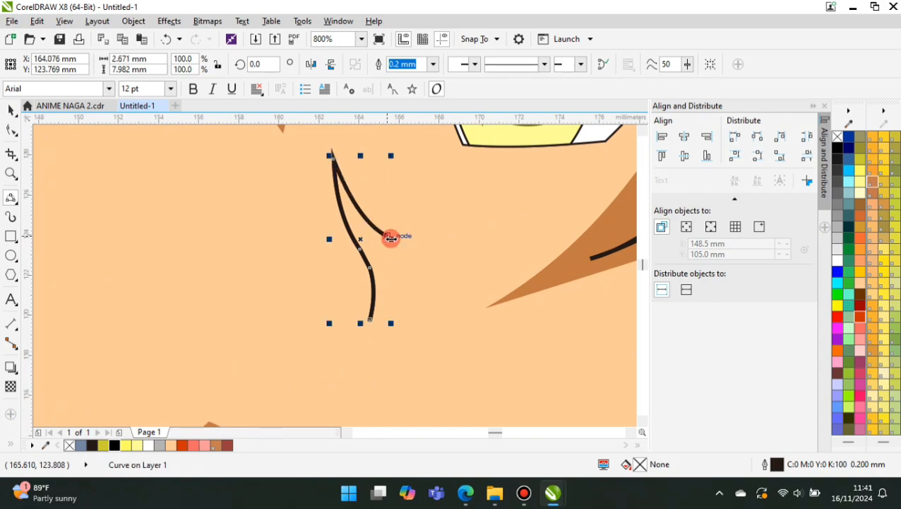
Close the nose shadow contour below the nose tip and fill it with the darker tan, without an outline.
{"action": "double_click", "coordinate": [370, 359]}
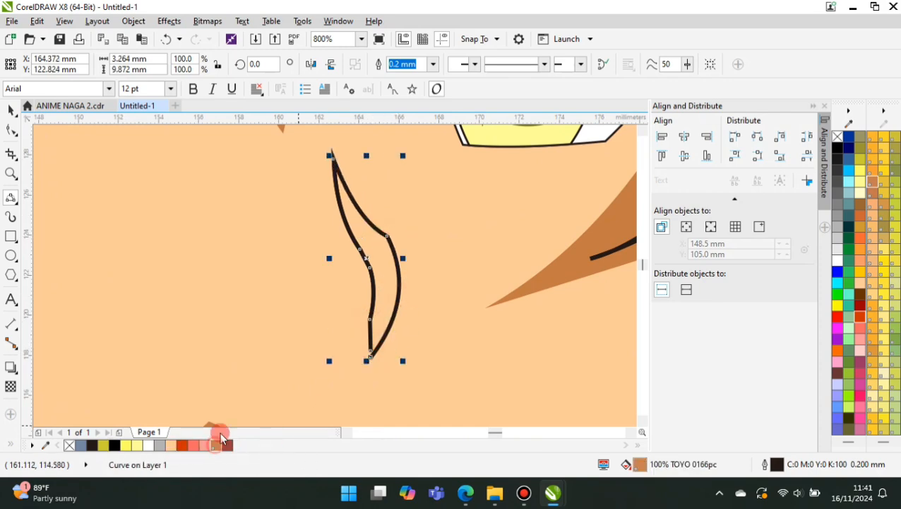
{"action": "scroll", "coordinate": [364, 368], "scroll_direction": "up", "scroll_amount": 1}
{"action": "scroll", "coordinate": [272, 312], "scroll_direction": "down", "scroll_amount": 1}
{"action": "scroll", "coordinate": [342, 268], "scroll_direction": "down", "scroll_amount": 2}
{"action": "scroll", "coordinate": [304, 258], "scroll_direction": "down", "scroll_amount": 1}
{"action": "key", "text": "Escape"}
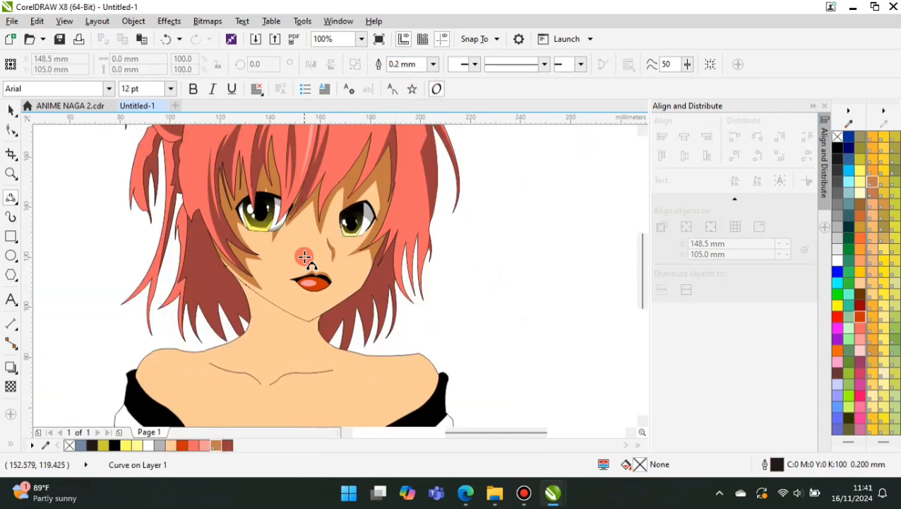
{"action": "scroll", "coordinate": [393, 253], "scroll_direction": "down", "scroll_amount": 1}
{"action": "scroll", "coordinate": [351, 267], "scroll_direction": "up", "scroll_amount": 1}
{"action": "left_click", "coordinate": [11, 111]}
{"action": "scroll", "coordinate": [413, 246], "scroll_direction": "up", "scroll_amount": 1}
{"action": "left_click_drag", "start_coordinate": [532, 196], "coordinate": [260, 294]}
{"action": "left_click", "coordinate": [485, 233]}
{"action": "scroll", "coordinate": [259, 236], "scroll_direction": "up", "scroll_amount": 3}
{"action": "left_click", "coordinate": [233, 261]}
{"action": "left_click", "coordinate": [214, 227], "text": "shift"}
{"action": "scroll", "coordinate": [257, 204], "scroll_direction": "down", "scroll_amount": 3}
{"action": "scroll", "coordinate": [396, 273], "scroll_direction": "down", "scroll_amount": 2}
{"action": "left_click", "coordinate": [463, 259]}
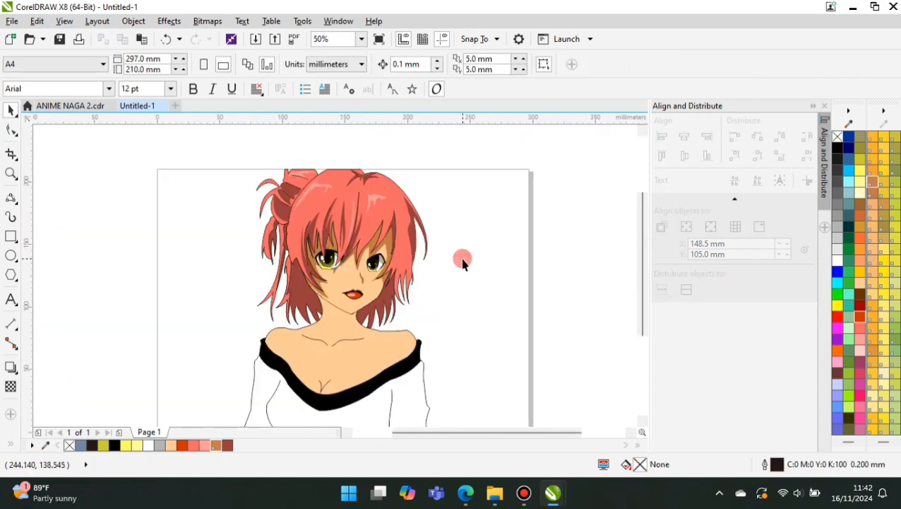
Fill the shirt body below the black collar with light gray (#E6E6E6).
{"action": "scroll", "coordinate": [141, 252], "scroll_direction": "down", "scroll_amount": 1}
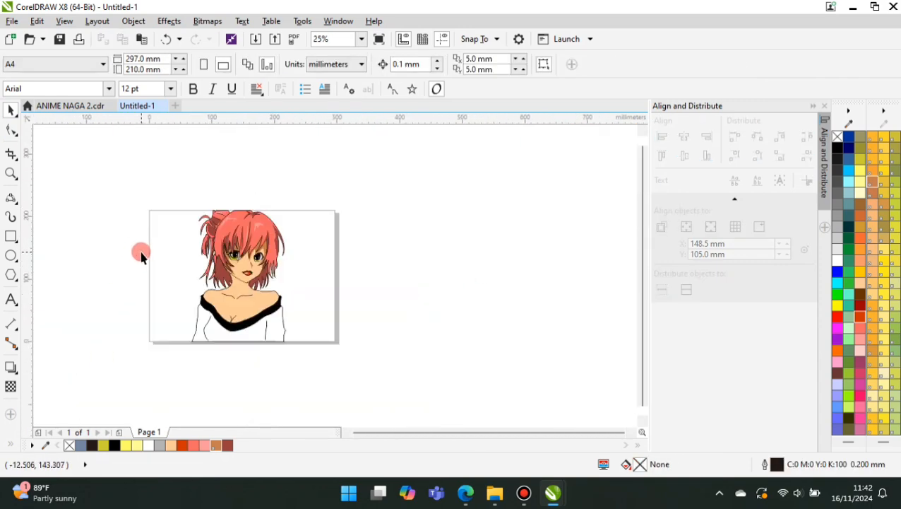
{"action": "scroll", "coordinate": [228, 350], "scroll_direction": "up", "scroll_amount": 1}
{"action": "left_click", "coordinate": [220, 334]}
{"action": "left_click", "coordinate": [844, 247]}
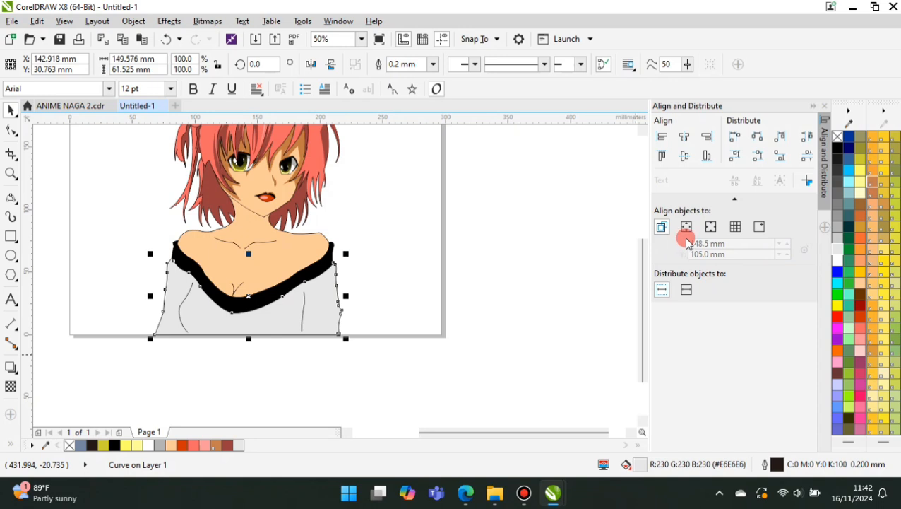
{"action": "left_click", "coordinate": [114, 390]}
Draw a shadow contour diagonally from the right sleeve's upper outer edge to the hem and back up past the sleeve.
{"action": "left_click", "coordinate": [10, 198]}
{"action": "scroll", "coordinate": [309, 357], "scroll_direction": "up", "scroll_amount": 1}
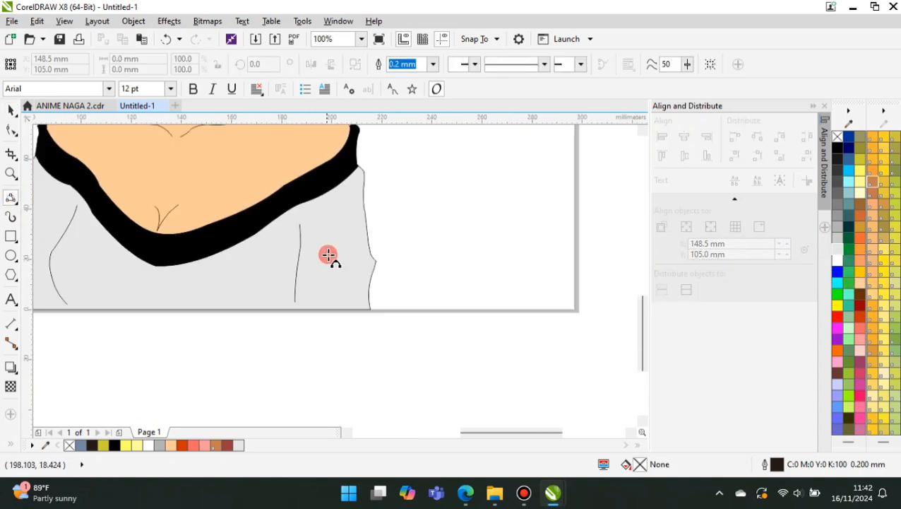
{"action": "scroll", "coordinate": [347, 217], "scroll_direction": "up", "scroll_amount": 1}
{"action": "left_click_drag", "start_coordinate": [378, 164], "coordinate": [292, 351]}
{"action": "left_click", "coordinate": [274, 396]}
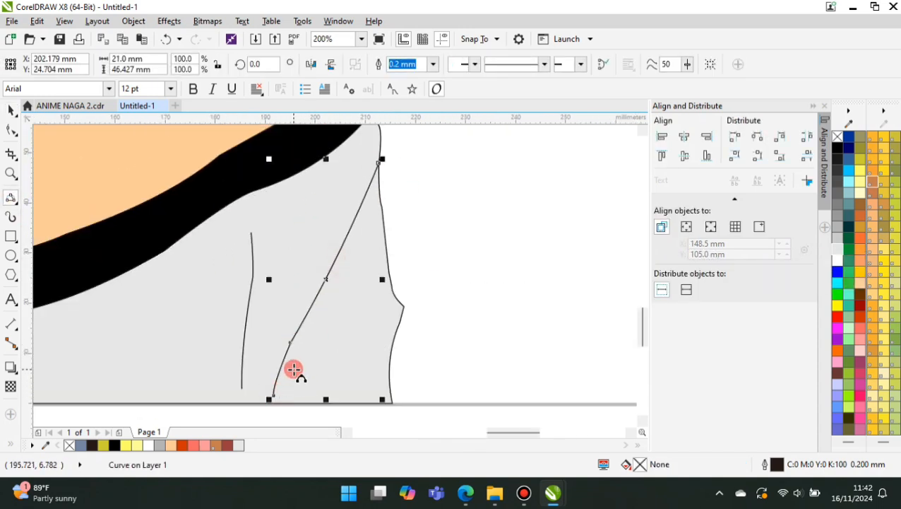
{"action": "left_click", "coordinate": [277, 380]}
{"action": "left_click_drag", "start_coordinate": [278, 427], "coordinate": [433, 228]}
{"action": "left_click", "coordinate": [348, 366]}
{"action": "left_click", "coordinate": [392, 259]}
Close the right sleeve contour and keep only its intersection with the shirt.
{"action": "scroll", "coordinate": [346, 296], "scroll_direction": "down", "scroll_amount": 1}
{"action": "scroll", "coordinate": [362, 219], "scroll_direction": "up", "scroll_amount": 1}
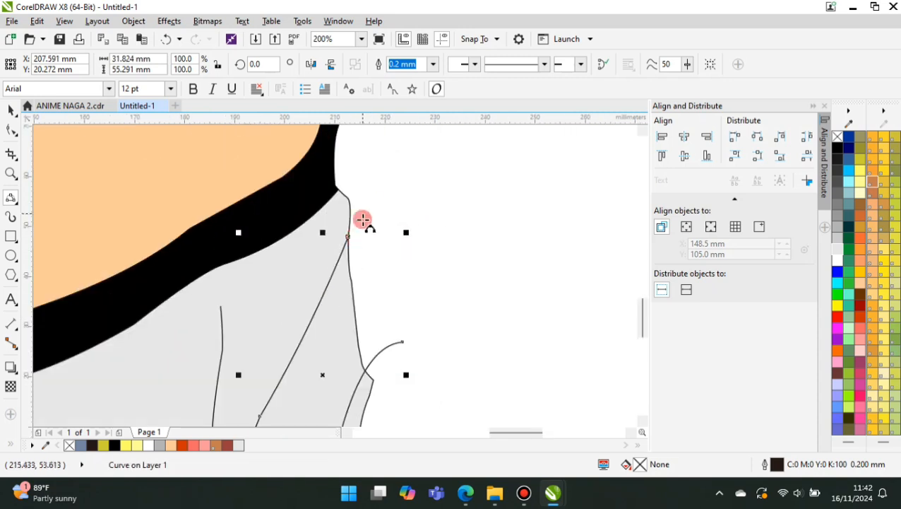
{"action": "left_click", "coordinate": [405, 340]}
{"action": "key", "text": "space"}
{"action": "scroll", "coordinate": [457, 284], "scroll_direction": "down", "scroll_amount": 1}
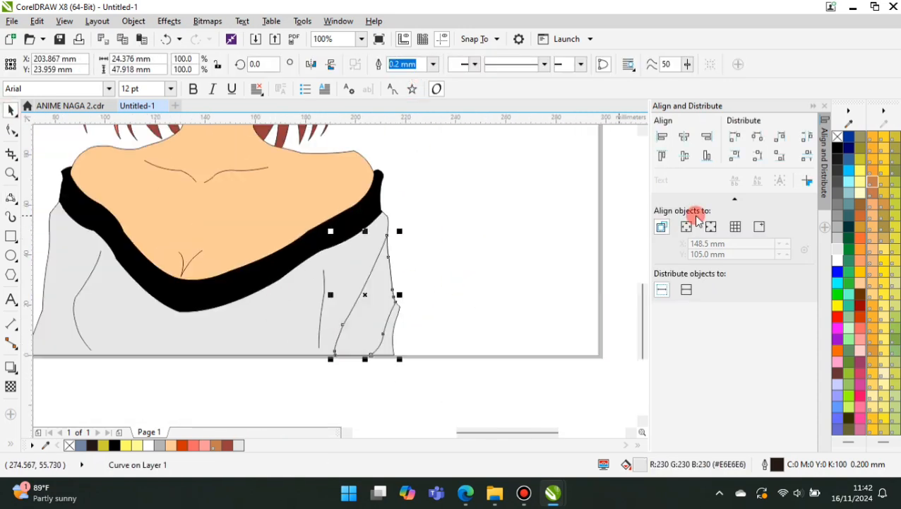
Fill the right sleeve shadow with 40% Black and remove its outline.
{"action": "left_click", "coordinate": [837, 219]}
{"action": "left_click", "coordinate": [837, 215]}
{"action": "left_click", "coordinate": [433, 64]}
{"action": "left_click", "coordinate": [427, 79]}
{"action": "scroll", "coordinate": [329, 219], "scroll_direction": "down", "scroll_amount": 1}
{"action": "left_click", "coordinate": [10, 198]}
{"action": "scroll", "coordinate": [334, 281], "scroll_direction": "up", "scroll_amount": 1}
{"action": "left_click_drag", "start_coordinate": [331, 291], "coordinate": [349, 246]}
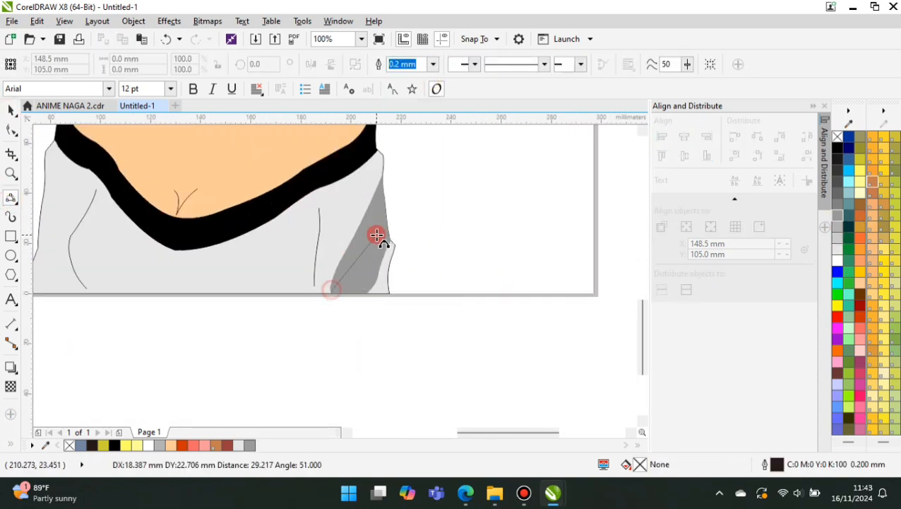
{"action": "left_click", "coordinate": [337, 264]}
{"action": "scroll", "coordinate": [385, 281], "scroll_direction": "down", "scroll_amount": 1}
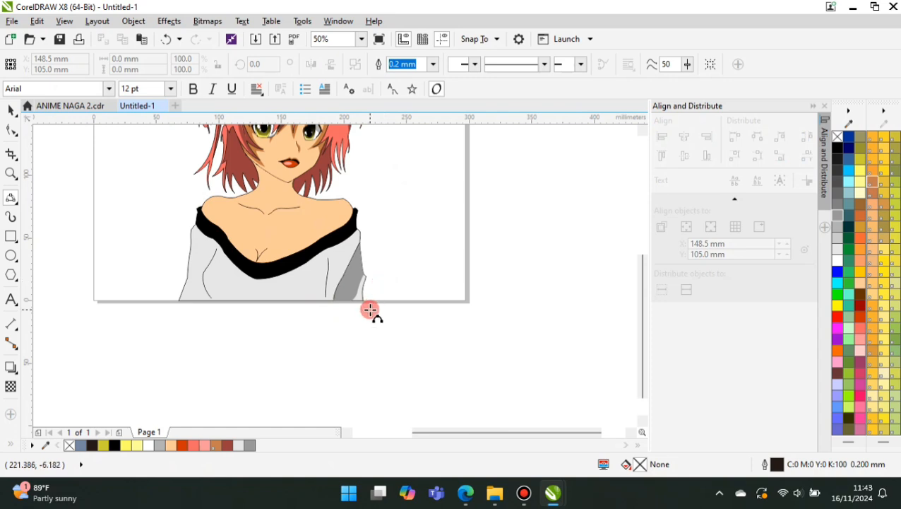
Draw curves for a smaller, deeper shadow along the outer edge of the right sleeve.
{"action": "scroll", "coordinate": [362, 291], "scroll_direction": "up", "scroll_amount": 2}
{"action": "mouse_move", "coordinate": [355, 128]}
{"action": "left_mouse_down"}
{"action": "mouse_move", "coordinate": [322, 235]}
{"action": "mouse_move", "coordinate": [330, 270]}
{"action": "mouse_move", "coordinate": [417, 161]}
{"action": "left_mouse_up"}
{"action": "left_click", "coordinate": [351, 209]}
{"action": "left_click", "coordinate": [336, 276]}
{"action": "scroll", "coordinate": [336, 276], "scroll_direction": "up", "scroll_amount": 1}
{"action": "left_click", "coordinate": [376, 211]}
Undo the misplaced curve and close the deep shadow contour outside the right sleeve, about 13 mm wide and 36 mm high.
{"action": "scroll", "coordinate": [363, 152], "scroll_direction": "down", "scroll_amount": 1}
{"action": "left_click_drag", "start_coordinate": [331, 154], "coordinate": [354, 244]}
{"action": "left_click", "coordinate": [319, 220]}
{"action": "key", "text": "ctrl+z"}
{"action": "left_click", "coordinate": [368, 203]}
{"action": "left_click_drag", "start_coordinate": [343, 153], "coordinate": [419, 235]}
Intersect the deep shadow contour with the right sleeve, fill the overlap with 70% Black and delete the leftover contour.
{"action": "left_click", "coordinate": [11, 110]}
{"action": "left_click", "coordinate": [286, 267], "text": "shift"}
{"action": "left_click", "coordinate": [412, 65]}
{"action": "left_click", "coordinate": [838, 194]}
{"action": "left_click", "coordinate": [838, 182]}
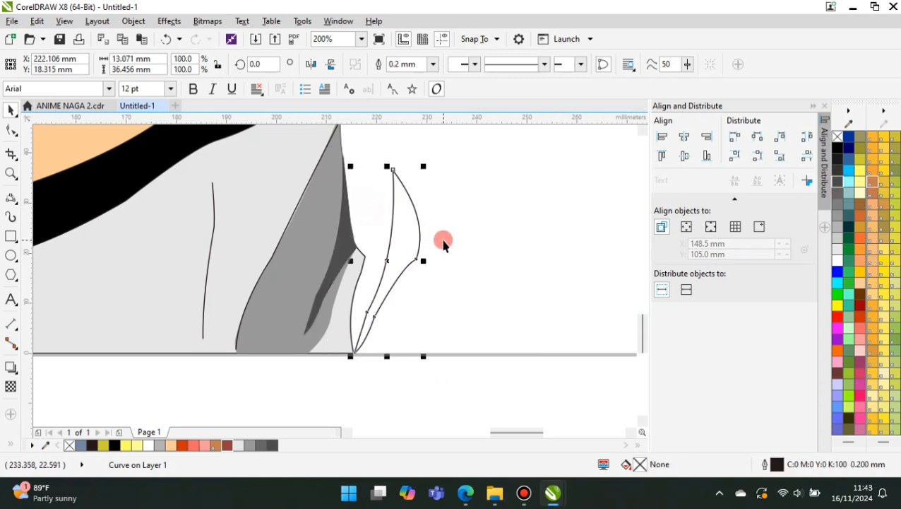
{"action": "key", "text": "Delete"}
Draw the outer side of a shadow contour from the left sleeve's upper edge down toward the hem.
{"action": "left_click", "coordinate": [11, 198]}
{"action": "scroll", "coordinate": [328, 260], "scroll_direction": "down", "scroll_amount": 2}
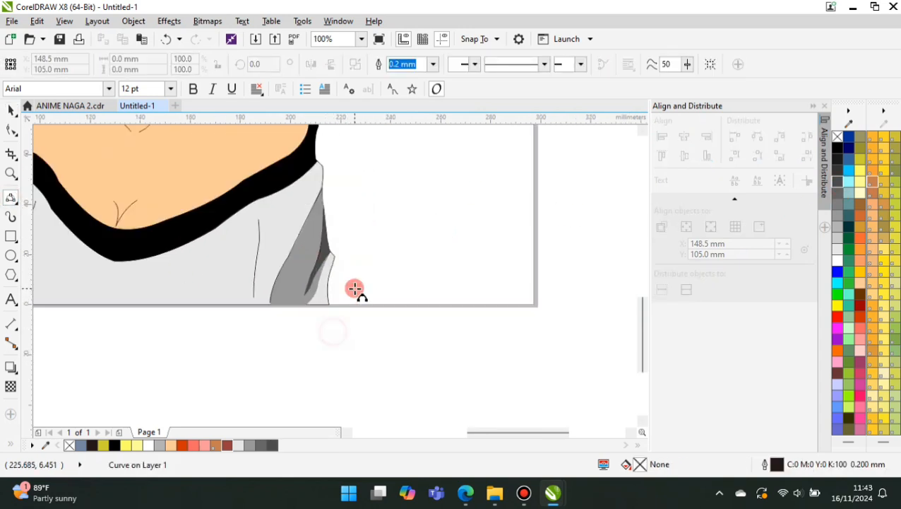
{"action": "scroll", "coordinate": [176, 209], "scroll_direction": "up", "scroll_amount": 2}
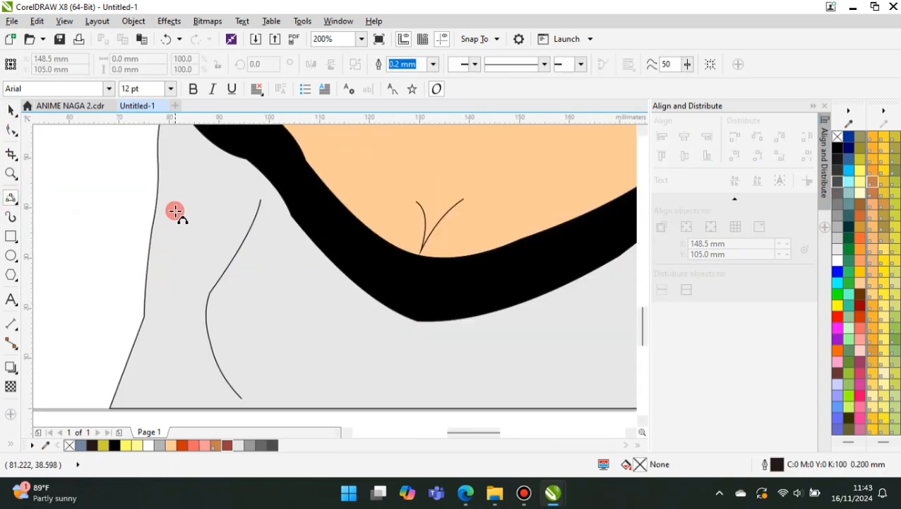
{"action": "left_click_drag", "start_coordinate": [160, 155], "coordinate": [162, 222]}
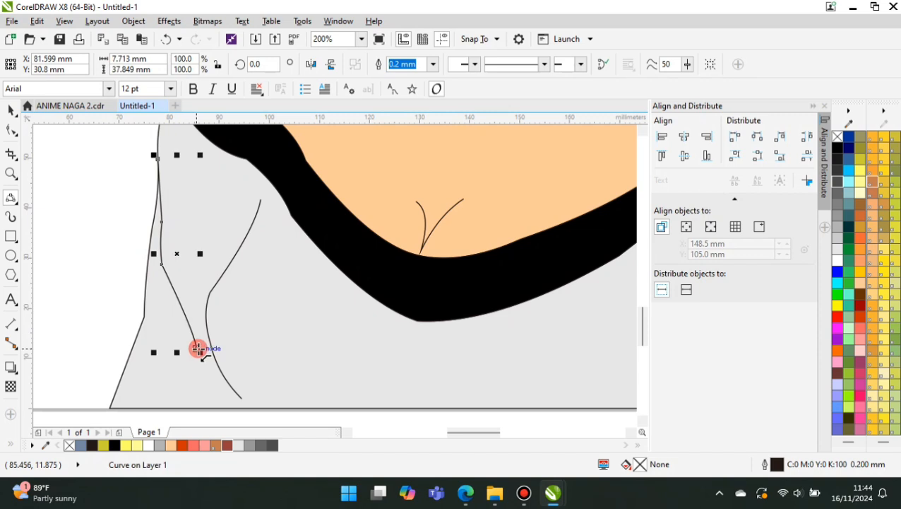
{"action": "left_click_drag", "start_coordinate": [199, 348], "coordinate": [180, 392]}
{"action": "left_click", "coordinate": [192, 373]}
Carry the left sleeve contour below the hem and back up beside the fold line to its starting edge.
{"action": "scroll", "coordinate": [227, 277], "scroll_direction": "down", "scroll_amount": 1}
{"action": "scroll", "coordinate": [204, 334], "scroll_direction": "up", "scroll_amount": 1}
{"action": "left_click", "coordinate": [159, 369]}
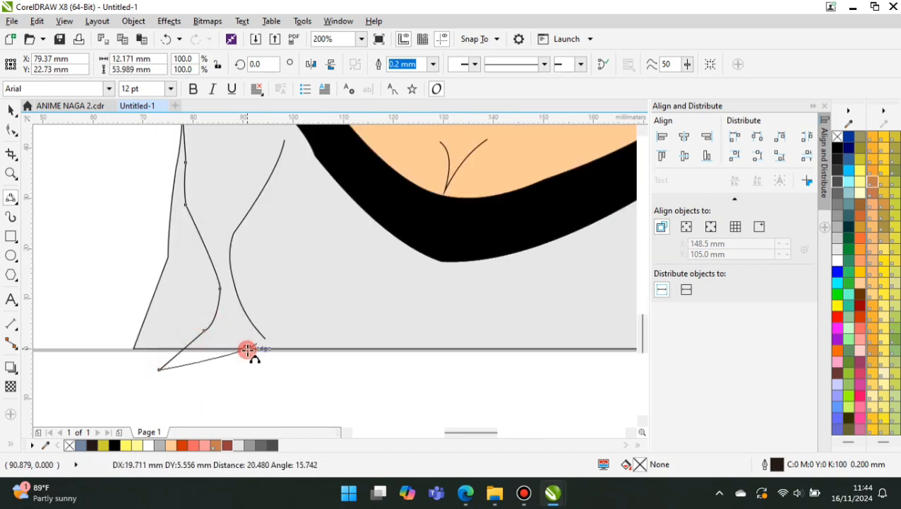
{"action": "left_click", "coordinate": [220, 253]}
{"action": "left_click_drag", "start_coordinate": [231, 190], "coordinate": [253, 294]}
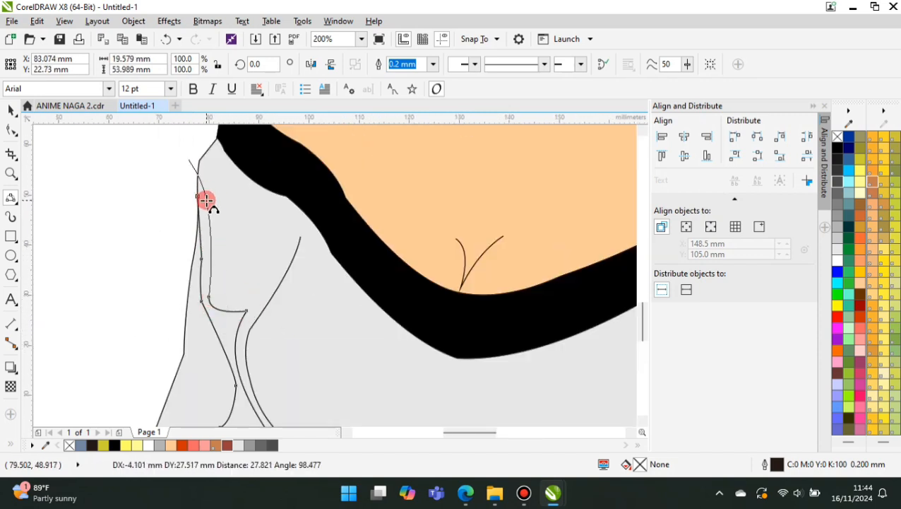
Intersect the left sleeve contour with the shirt and fill the overlap with 40% Black.
{"action": "left_click", "coordinate": [11, 111]}
{"action": "left_click", "coordinate": [205, 370], "text": "shift"}
{"action": "left_click", "coordinate": [410, 64]}
{"action": "left_click", "coordinate": [251, 445]}
{"action": "scroll", "coordinate": [162, 129], "scroll_direction": "down", "scroll_amount": 1}
Delete the leftover left sleeve contour that extends below the hem.
{"action": "left_click", "coordinate": [189, 332]}
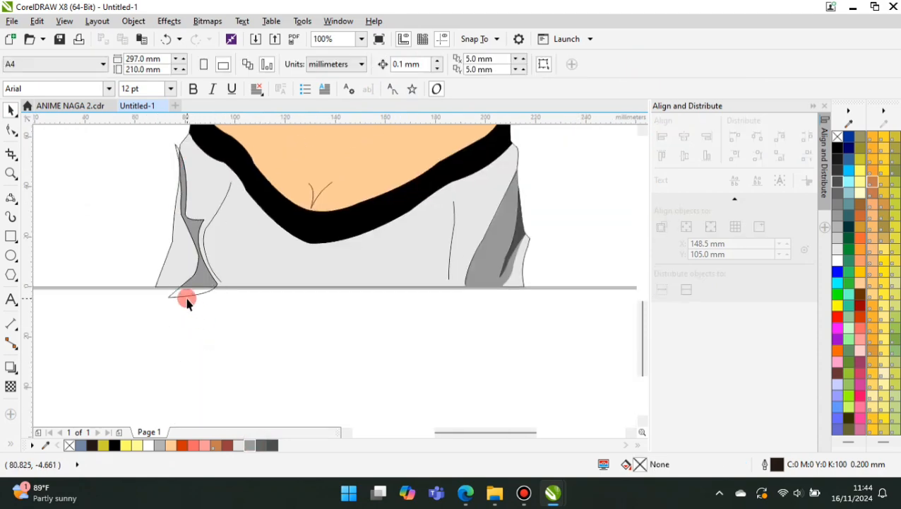
{"action": "left_click", "coordinate": [187, 300]}
{"action": "key", "text": "Delete"}
{"action": "left_click", "coordinate": [214, 288]}
{"action": "left_click", "coordinate": [433, 64]}
{"action": "left_click", "coordinate": [293, 342]}
Draw a closed pointed shadow contour across the lower outer corner of the left sleeve.
{"action": "left_click", "coordinate": [10, 197]}
{"action": "scroll", "coordinate": [211, 273], "scroll_direction": "up", "scroll_amount": 1}
{"action": "left_click", "coordinate": [151, 207]}
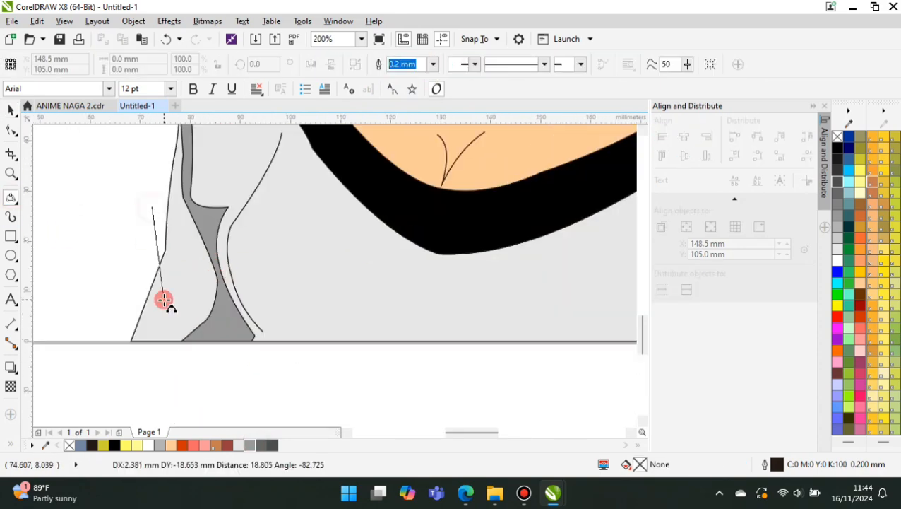
{"action": "left_click", "coordinate": [165, 300]}
{"action": "left_click", "coordinate": [117, 374]}
{"action": "left_click", "coordinate": [151, 207]}
Intersect the pointed contour with the shirt, fill the overlap with 40% Black and delete the leftover contour.
{"action": "left_click", "coordinate": [10, 112]}
{"action": "left_click", "coordinate": [177, 283], "text": "shift"}
{"action": "left_click", "coordinate": [410, 65]}
{"action": "left_click", "coordinate": [251, 445]}
{"action": "left_click_drag", "start_coordinate": [117, 364], "coordinate": [108, 372]}
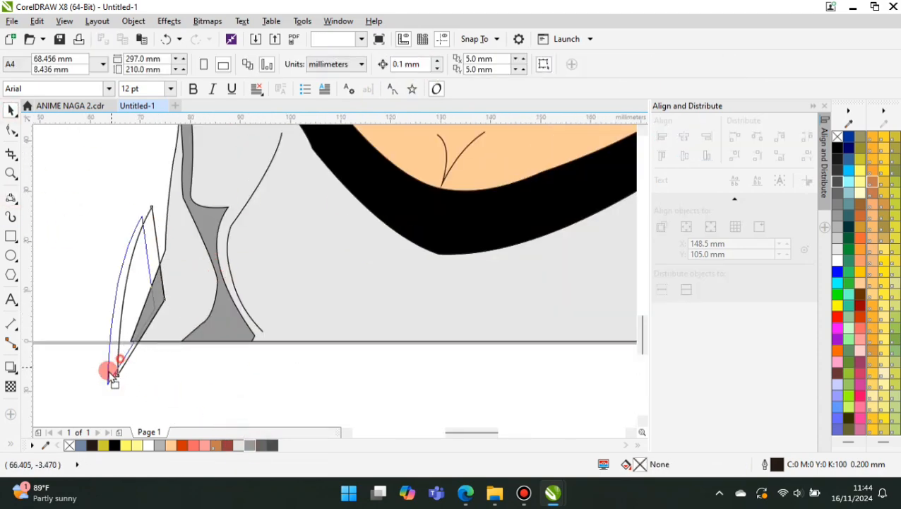
{"action": "key", "text": "Delete"}
Remove the outline from the long gray shadow on the left sleeve.
{"action": "scroll", "coordinate": [145, 356], "scroll_direction": "down", "scroll_amount": 2}
{"action": "scroll", "coordinate": [169, 347], "scroll_direction": "up", "scroll_amount": 1}
{"action": "left_click", "coordinate": [160, 348]}
{"action": "left_click", "coordinate": [434, 65]}
{"action": "left_click", "coordinate": [408, 77]}
Draw a thin fold line along the inner edge of the left sleeve's upper shadow.
{"action": "left_click", "coordinate": [11, 198]}
{"action": "scroll", "coordinate": [138, 260], "scroll_direction": "up", "scroll_amount": 1}
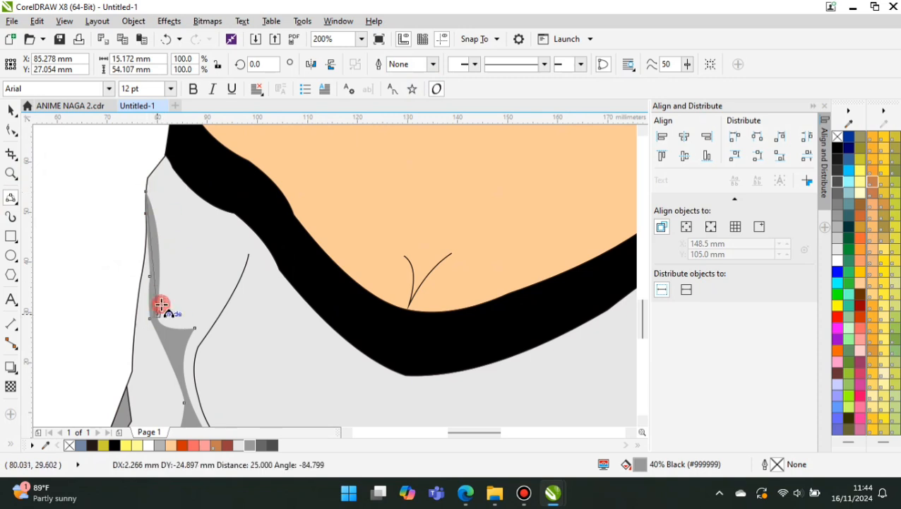
{"action": "double_click", "coordinate": [161, 304]}
{"action": "scroll", "coordinate": [161, 304], "scroll_direction": "up", "scroll_amount": 1}
{"action": "scroll", "coordinate": [163, 328], "scroll_direction": "down", "scroll_amount": 3}
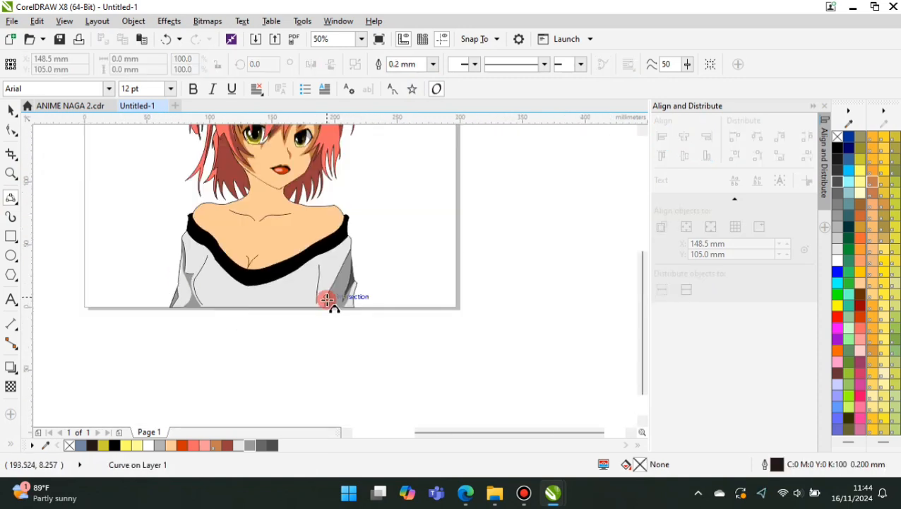
Draw a closed shadow contour about 61 mm wide across the lower shirt front, rising beside the right fold line.
{"action": "scroll", "coordinate": [253, 305], "scroll_direction": "up", "scroll_amount": 1}
{"action": "left_click_drag", "start_coordinate": [248, 297], "coordinate": [249, 296]}
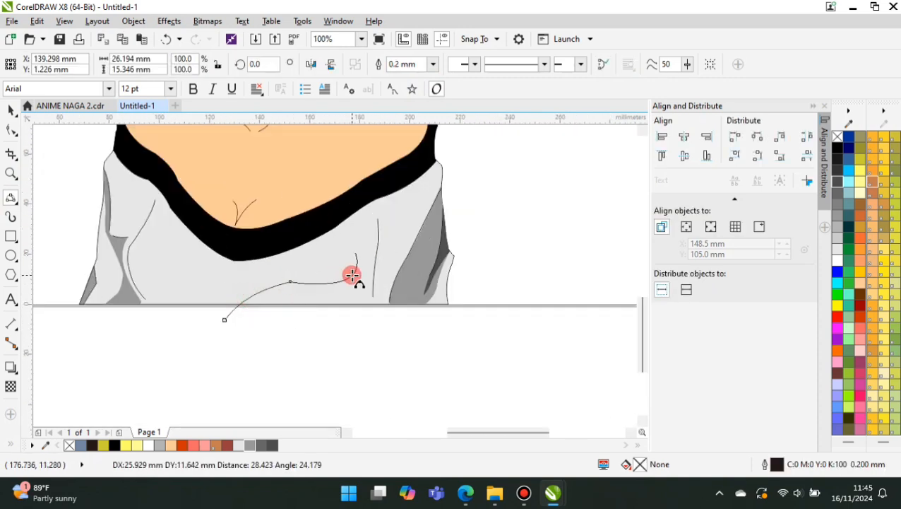
{"action": "double_click", "coordinate": [352, 276]}
{"action": "scroll", "coordinate": [366, 251], "scroll_direction": "up", "scroll_amount": 1}
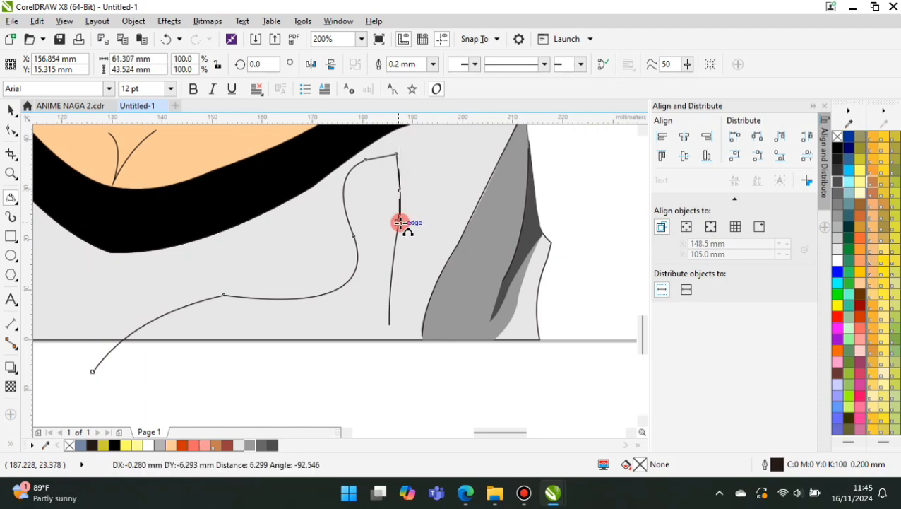
{"action": "left_click", "coordinate": [392, 378]}
{"action": "left_click_drag", "start_coordinate": [93, 372], "coordinate": [402, 397]}
{"action": "left_click", "coordinate": [402, 398]}
Intersect the shirt front contour with the shirt and delete the leftover contour below the hem.
{"action": "left_click", "coordinate": [10, 111]}
{"action": "left_click", "coordinate": [78, 245], "text": "shift"}
{"action": "left_click", "coordinate": [415, 66]}
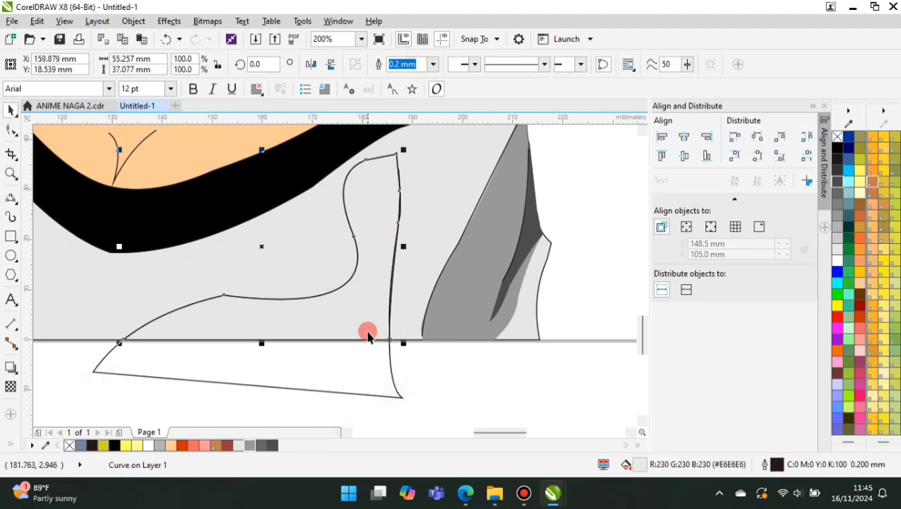
{"action": "left_click", "coordinate": [396, 384]}
{"action": "key", "text": "Delete"}
Fill the shirt front shadow with 40% Black and remove its outline.
{"action": "left_click", "coordinate": [251, 445]}
{"action": "left_click", "coordinate": [311, 396]}
{"action": "scroll", "coordinate": [337, 309], "scroll_direction": "down", "scroll_amount": 1}
{"action": "left_click", "coordinate": [338, 309]}
{"action": "right_click", "coordinate": [70, 445]}
{"action": "scroll", "coordinate": [314, 298], "scroll_direction": "down", "scroll_amount": 1}
{"action": "scroll", "coordinate": [314, 305], "scroll_direction": "up", "scroll_amount": 2}
Draw a closed band about 38 by 10 mm along the front shadow's upper edge, filled with 70% Black without an outline.
{"action": "left_click", "coordinate": [10, 198]}
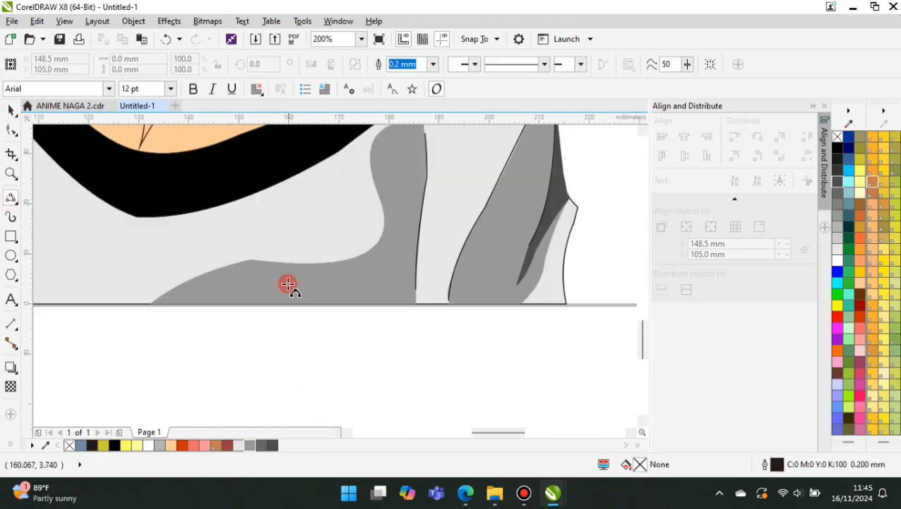
{"action": "left_click", "coordinate": [375, 253]}
{"action": "scroll", "coordinate": [244, 252], "scroll_direction": "up", "scroll_amount": 2}
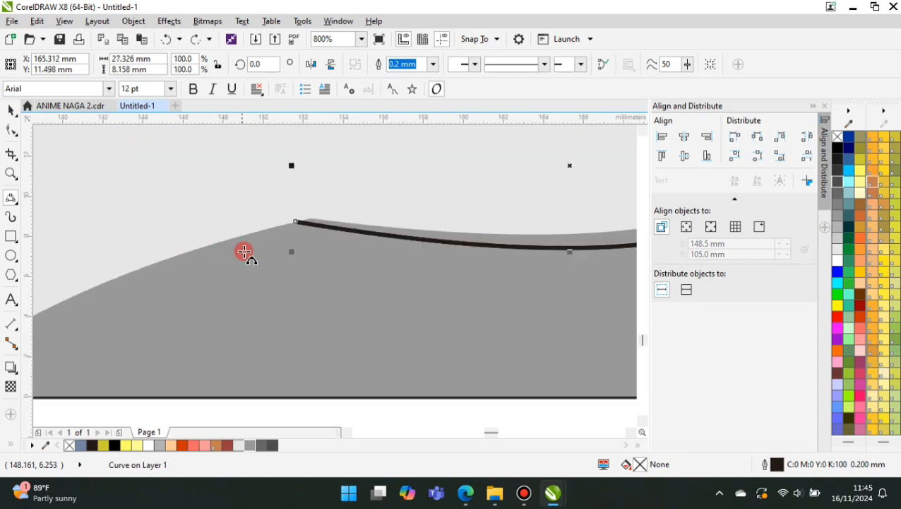
{"action": "scroll", "coordinate": [195, 251], "scroll_direction": "down", "scroll_amount": 1}
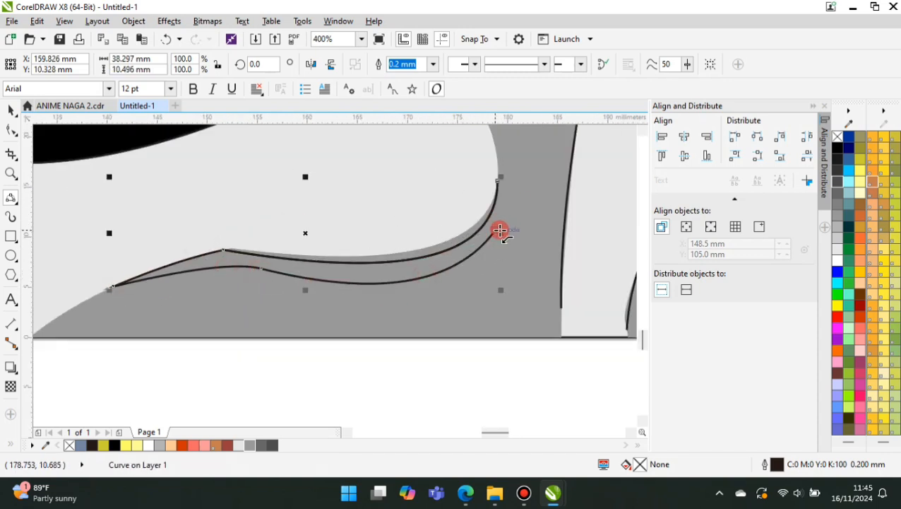
{"action": "left_click", "coordinate": [498, 232]}
{"action": "scroll", "coordinate": [364, 306], "scroll_direction": "down", "scroll_amount": 3}
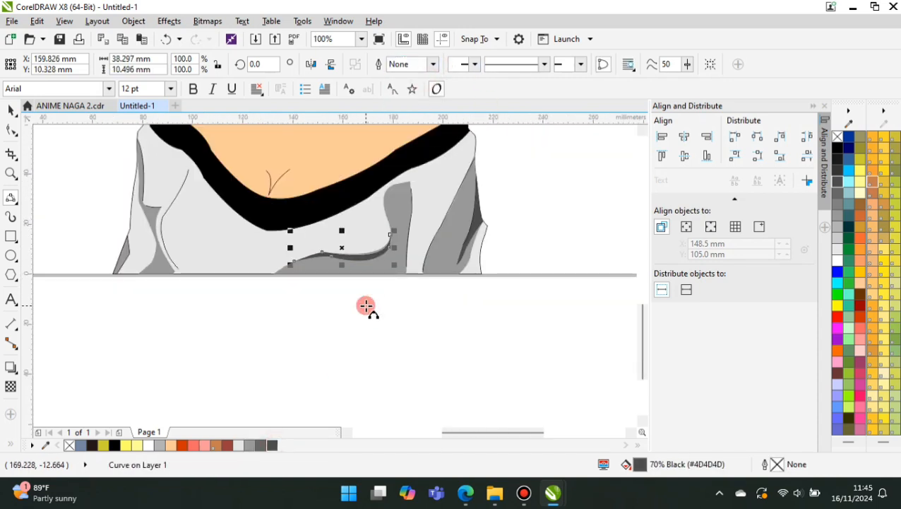
Draw a closed shadow contour over the shirt front's lower left hem and select it together with the shirt.
{"action": "scroll", "coordinate": [266, 312], "scroll_direction": "up", "scroll_amount": 2}
{"action": "left_click_drag", "start_coordinate": [260, 283], "coordinate": [261, 283]}
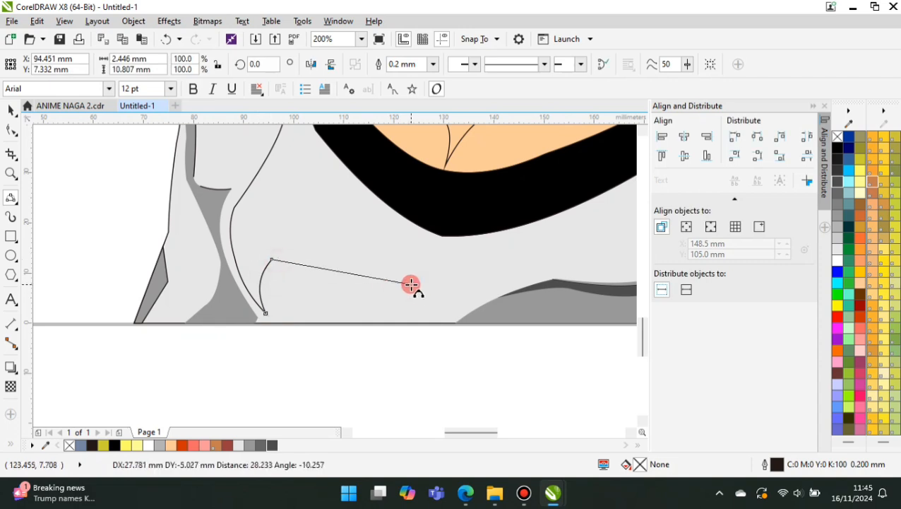
{"action": "left_click_drag", "start_coordinate": [468, 334], "coordinate": [266, 313]}
{"action": "left_click", "coordinate": [280, 348]}
{"action": "left_click", "coordinate": [10, 111]}
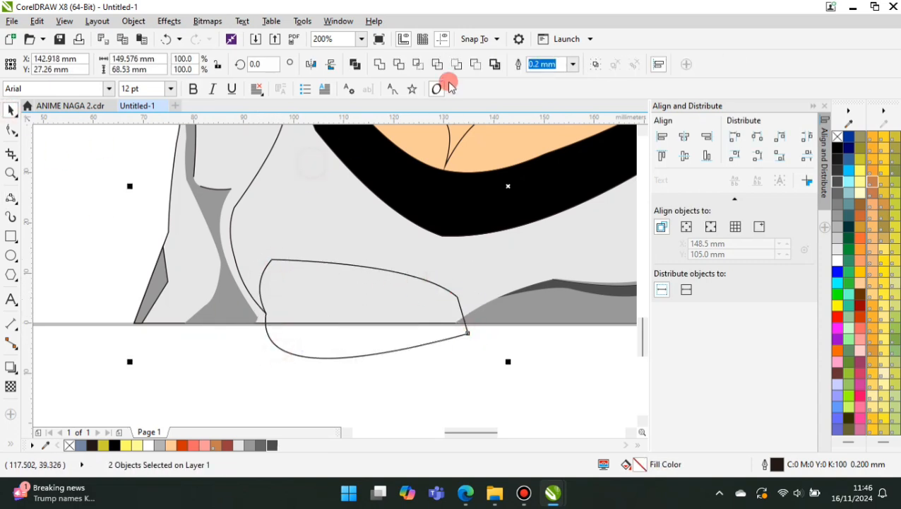
Intersect the lower left hem shadow contour with the shirt, delete the leftover, and fill the shadow with 40% Black without an outline.
{"action": "left_click", "coordinate": [417, 64]}
{"action": "key", "text": "Delete"}
{"action": "left_click", "coordinate": [376, 311]}
{"action": "left_click", "coordinate": [250, 445]}
{"action": "scroll", "coordinate": [325, 353], "scroll_direction": "down", "scroll_amount": 1}
{"action": "left_click", "coordinate": [433, 64]}
{"action": "left_click", "coordinate": [407, 76]}
{"action": "left_click", "coordinate": [385, 392]}
Draw an open contour line along the upper left edge of the shirt's lower left hem shadow.
{"action": "left_click", "coordinate": [10, 198]}
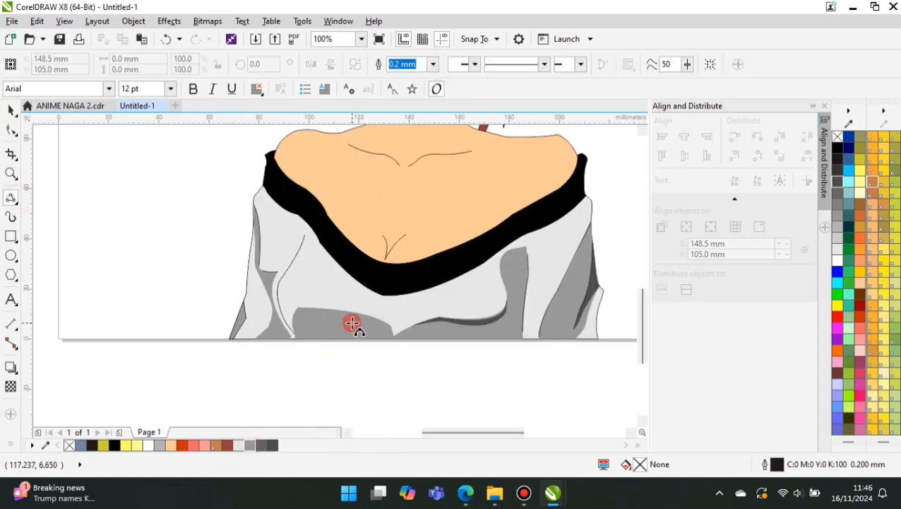
{"action": "scroll", "coordinate": [264, 326], "scroll_direction": "up", "scroll_amount": 2}
{"action": "left_click", "coordinate": [387, 345]}
{"action": "left_click_drag", "start_coordinate": [407, 244], "coordinate": [452, 188]}
{"action": "scroll", "coordinate": [396, 258], "scroll_direction": "down", "scroll_amount": 1}
{"action": "left_click", "coordinate": [463, 269]}
{"action": "scroll", "coordinate": [295, 259], "scroll_direction": "down", "scroll_amount": 2}
{"action": "left_click", "coordinate": [320, 322]}
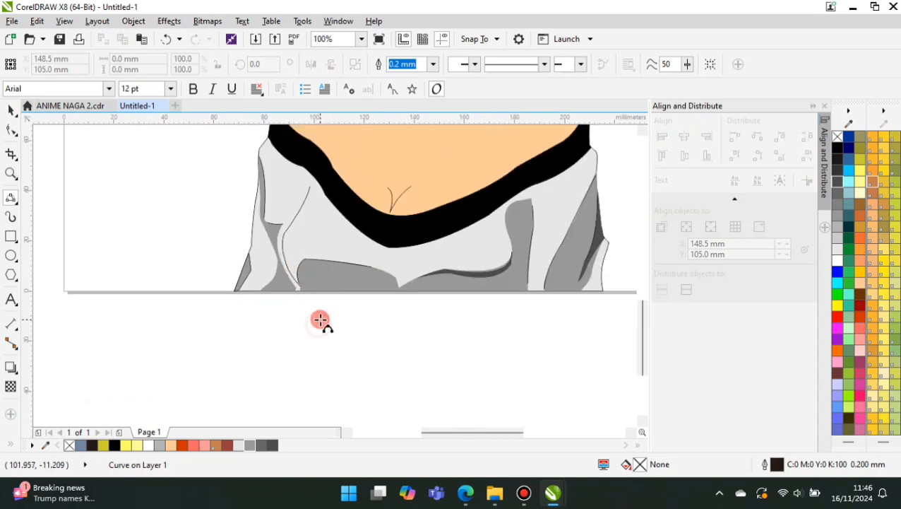
Draw a thin curved closed band about 30 by 6 mm inside the lower left hem shadow, filled with 10% Black without an outline.
{"action": "scroll", "coordinate": [316, 271], "scroll_direction": "up", "scroll_amount": 2}
{"action": "left_click_drag", "start_coordinate": [292, 297], "coordinate": [306, 246]}
{"action": "left_click", "coordinate": [289, 269]}
{"action": "mouse_move", "coordinate": [306, 246]}
{"action": "left_mouse_down"}
{"action": "mouse_move", "coordinate": [477, 262]}
{"action": "mouse_move", "coordinate": [508, 251]}
{"action": "left_mouse_up"}
{"action": "left_click_drag", "start_coordinate": [587, 286], "coordinate": [587, 286]}
{"action": "left_click", "coordinate": [547, 276]}
{"action": "scroll", "coordinate": [345, 300], "scroll_direction": "up", "scroll_amount": 1}
{"action": "left_click_drag", "start_coordinate": [243, 297], "coordinate": [326, 211]}
{"action": "left_click", "coordinate": [268, 234]}
{"action": "scroll", "coordinate": [277, 237], "scroll_direction": "down", "scroll_amount": 1}
{"action": "left_click", "coordinate": [239, 445]}
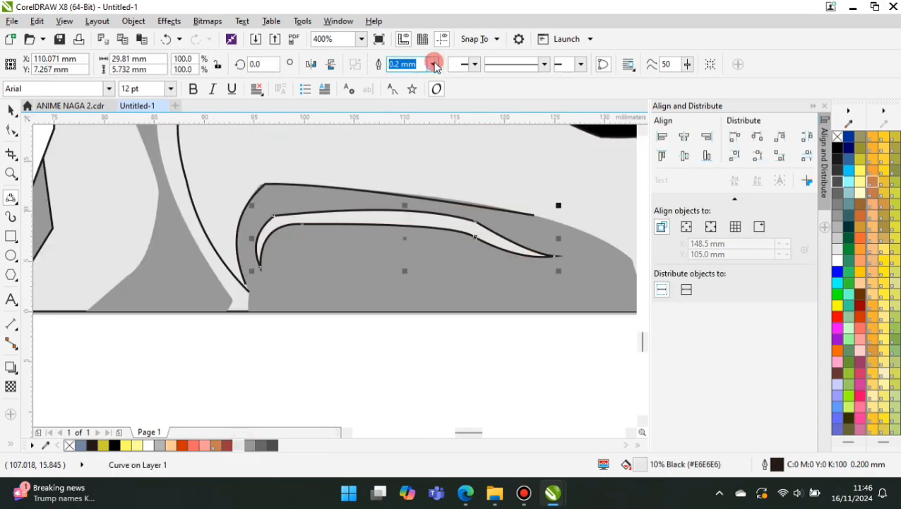
{"action": "left_click", "coordinate": [433, 65]}
{"action": "left_click", "coordinate": [406, 76]}
Draw a closed highlight about 20 by 19 mm above the lower left hem shadow, filled with white without an outline.
{"action": "left_click", "coordinate": [272, 332]}
{"action": "scroll", "coordinate": [207, 277], "scroll_direction": "down", "scroll_amount": 2}
{"action": "scroll", "coordinate": [206, 222], "scroll_direction": "up", "scroll_amount": 2}
{"action": "left_click_drag", "start_coordinate": [214, 327], "coordinate": [290, 149]}
{"action": "left_click", "coordinate": [238, 240]}
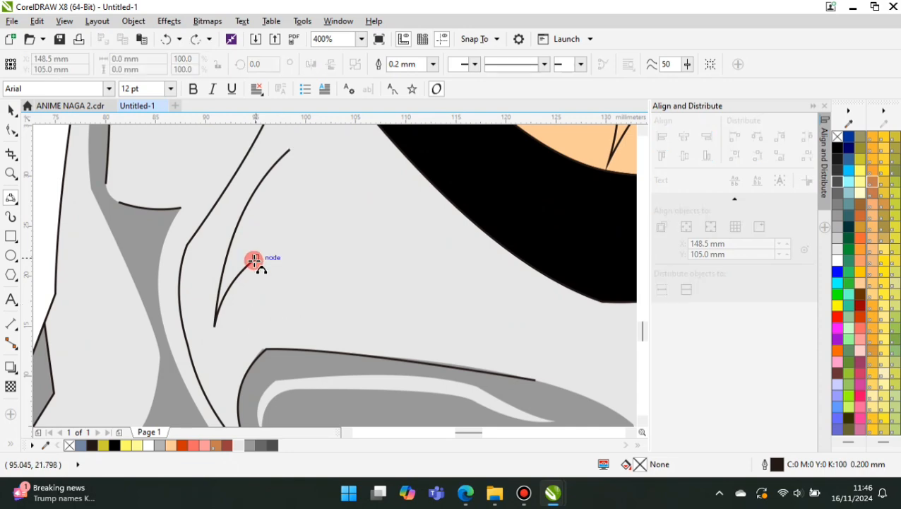
{"action": "left_click", "coordinate": [275, 296]}
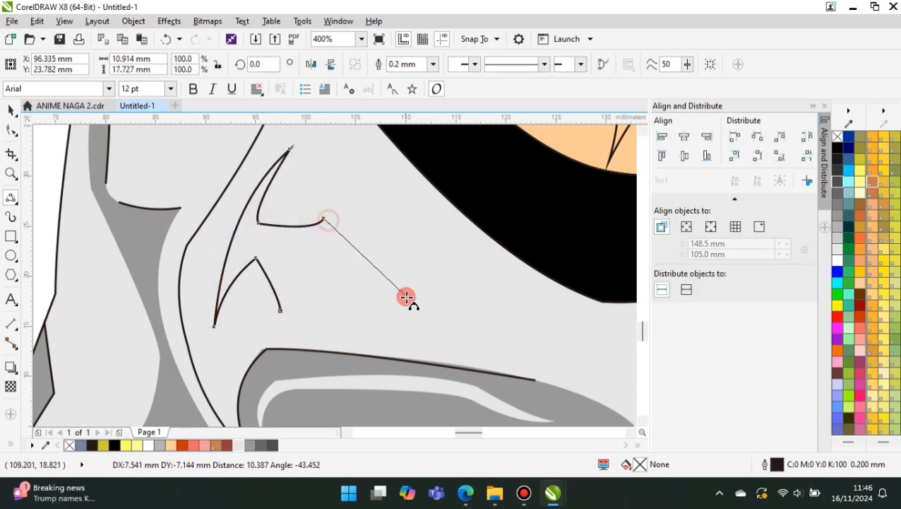
{"action": "left_click", "coordinate": [147, 445]}
{"action": "left_click", "coordinate": [433, 64]}
{"action": "left_click", "coordinate": [431, 76]}
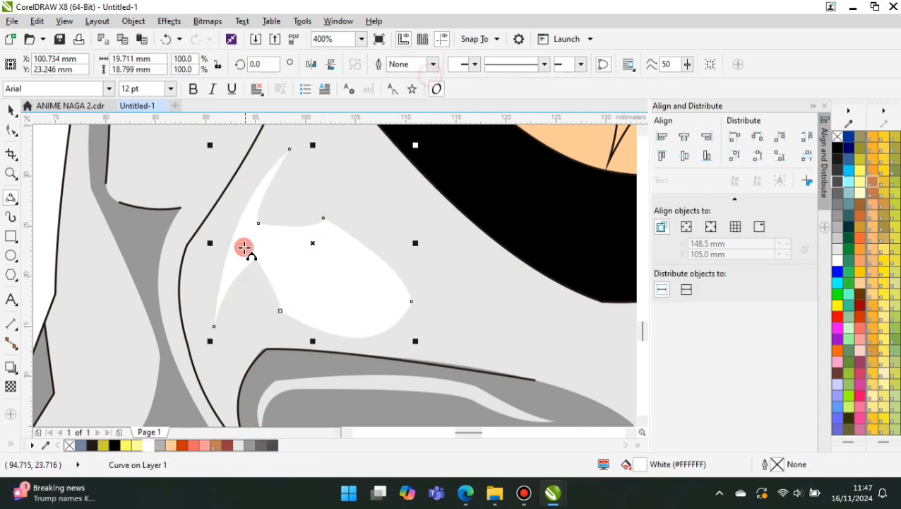
Draw a closed highlight about 30 by 14 mm on the right half of the shirt front, filled with white without an outline.
{"action": "scroll", "coordinate": [243, 247], "scroll_direction": "down", "scroll_amount": 2}
{"action": "scroll", "coordinate": [391, 268], "scroll_direction": "up", "scroll_amount": 2}
{"action": "mouse_move", "coordinate": [322, 296]}
{"action": "left_mouse_down"}
{"action": "mouse_move", "coordinate": [521, 164]}
{"action": "mouse_move", "coordinate": [588, 174]}
{"action": "left_mouse_up"}
{"action": "left_click", "coordinate": [512, 174]}
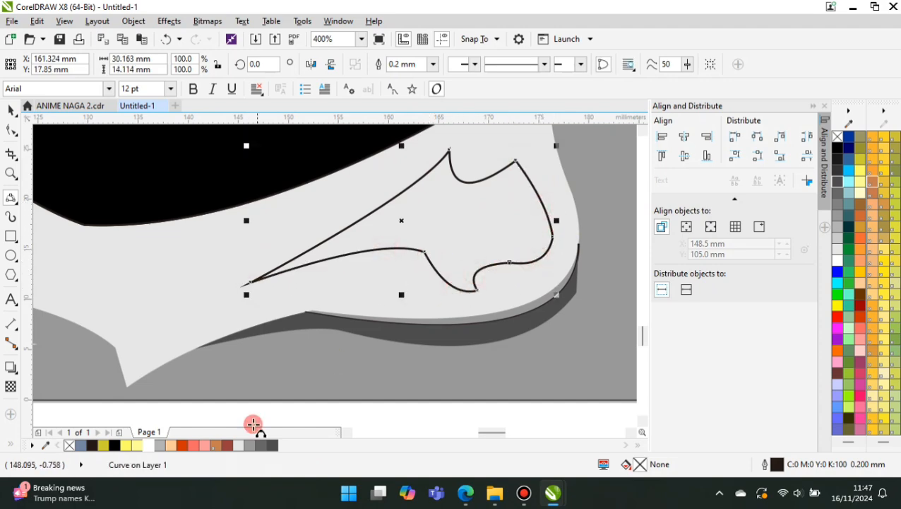
{"action": "left_click", "coordinate": [149, 445]}
{"action": "scroll", "coordinate": [279, 349], "scroll_direction": "down", "scroll_amount": 1}
{"action": "left_click", "coordinate": [433, 65]}
{"action": "left_click", "coordinate": [431, 76]}
{"action": "scroll", "coordinate": [373, 277], "scroll_direction": "down", "scroll_amount": 1}
{"action": "left_click_drag", "start_coordinate": [351, 361], "coordinate": [426, 408]}
{"action": "key", "text": "Delete"}
{"action": "scroll", "coordinate": [337, 365], "scroll_direction": "down", "scroll_amount": 1}
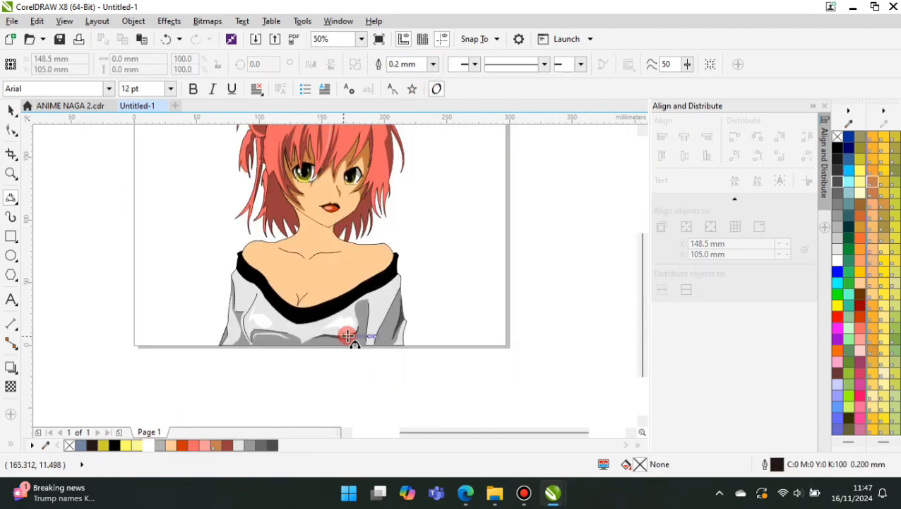
Apply a vertical linear fountain fill to the shirt, running upward from light gray to 40% Black.
{"action": "key", "text": "space"}
{"action": "left_click", "coordinate": [28, 420]}
{"action": "scroll", "coordinate": [382, 304], "scroll_direction": "up", "scroll_amount": 1}
{"action": "left_click", "coordinate": [382, 315]}
{"action": "left_click_drag", "start_coordinate": [368, 334], "coordinate": [368, 264]}
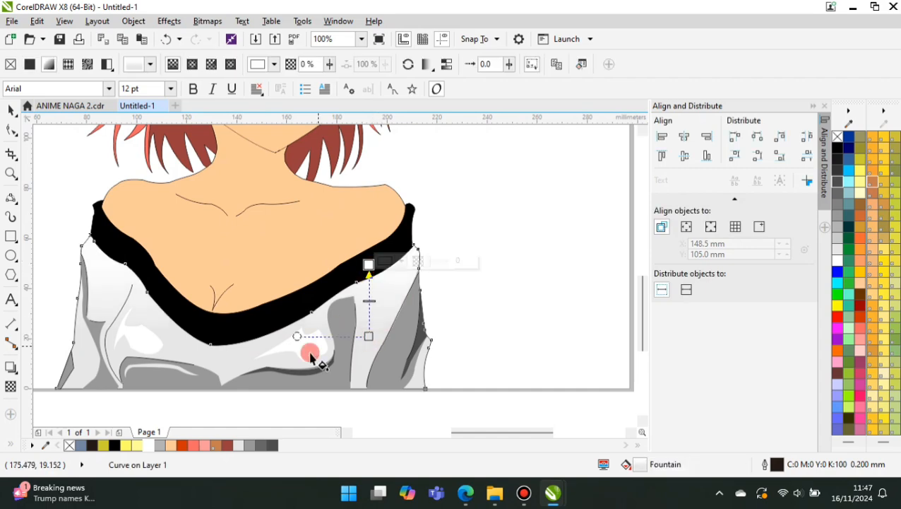
{"action": "left_click", "coordinate": [250, 445]}
{"action": "scroll", "coordinate": [308, 272], "scroll_direction": "down", "scroll_amount": 1}
Draw a closed shadow contour over the chest skin along the left side of the black neckline.
{"action": "left_click", "coordinate": [11, 198]}
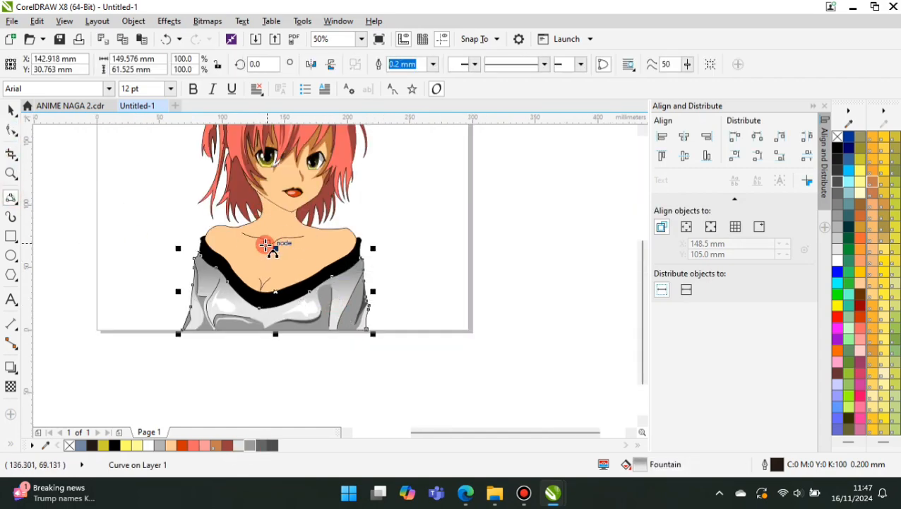
{"action": "left_click", "coordinate": [266, 245]}
{"action": "scroll", "coordinate": [266, 245], "scroll_direction": "up", "scroll_amount": 3}
{"action": "scroll", "coordinate": [151, 285], "scroll_direction": "down", "scroll_amount": 1}
{"action": "scroll", "coordinate": [211, 215], "scroll_direction": "up", "scroll_amount": 1}
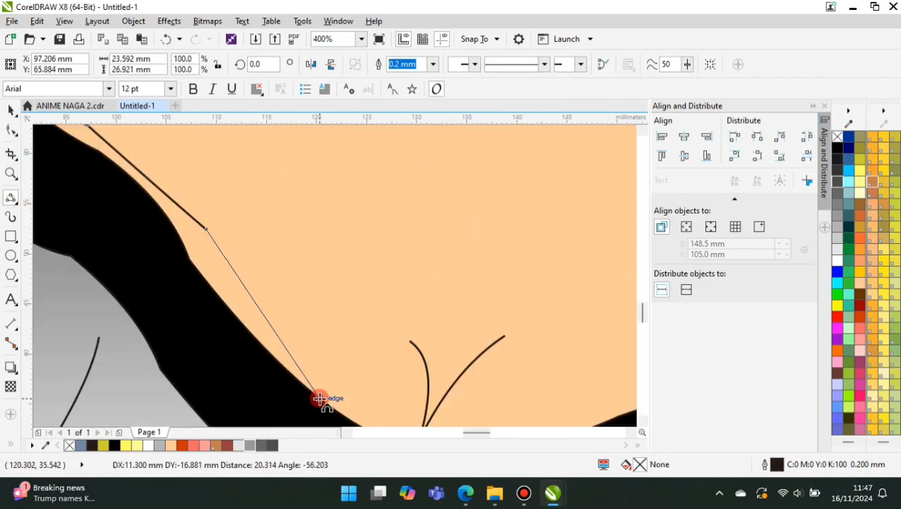
{"action": "left_click", "coordinate": [273, 311]}
{"action": "scroll", "coordinate": [288, 304], "scroll_direction": "down", "scroll_amount": 1}
{"action": "left_click", "coordinate": [106, 167]}
{"action": "left_click_drag", "start_coordinate": [133, 133], "coordinate": [304, 352]}
{"action": "left_click", "coordinate": [244, 331]}
Intersect the left neckline contour with the chest skin and fill the resulting shadow with 100% TOYO 0166pc without an outline.
{"action": "left_click", "coordinate": [11, 111]}
{"action": "left_click", "coordinate": [187, 172], "text": "shift"}
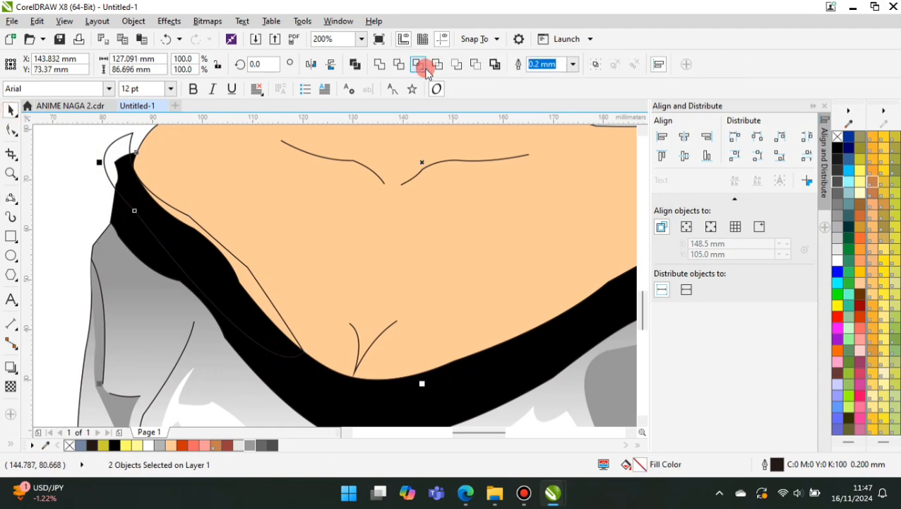
{"action": "left_click", "coordinate": [418, 64]}
{"action": "left_click", "coordinate": [217, 445]}
{"action": "scroll", "coordinate": [169, 283], "scroll_direction": "down", "scroll_amount": 1}
{"action": "scroll", "coordinate": [244, 352], "scroll_direction": "up", "scroll_amount": 1}
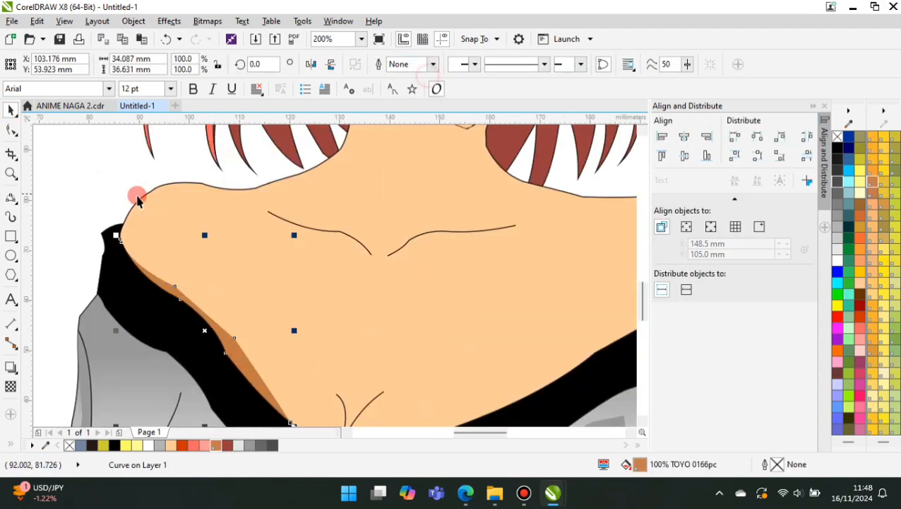
Draw a closed forked shadow about 18 by 13 mm along the cleavage lines, filled with 100% TOYO 0166pc without an outline.
{"action": "scroll", "coordinate": [148, 219], "scroll_direction": "down", "scroll_amount": 1}
{"action": "scroll", "coordinate": [157, 242], "scroll_direction": "up", "scroll_amount": 2}
{"action": "scroll", "coordinate": [209, 226], "scroll_direction": "down", "scroll_amount": 1}
{"action": "left_click", "coordinate": [195, 200]}
{"action": "scroll", "coordinate": [206, 209], "scroll_direction": "up", "scroll_amount": 1}
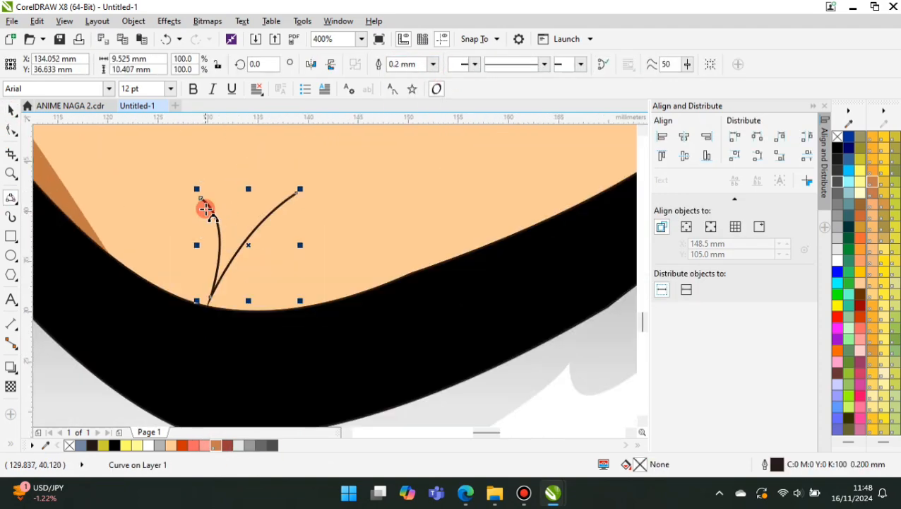
{"action": "left_click", "coordinate": [231, 218]}
{"action": "left_click_drag", "start_coordinate": [229, 227], "coordinate": [355, 174]}
{"action": "left_click", "coordinate": [309, 179]}
{"action": "left_click_drag", "start_coordinate": [296, 193], "coordinate": [354, 176]}
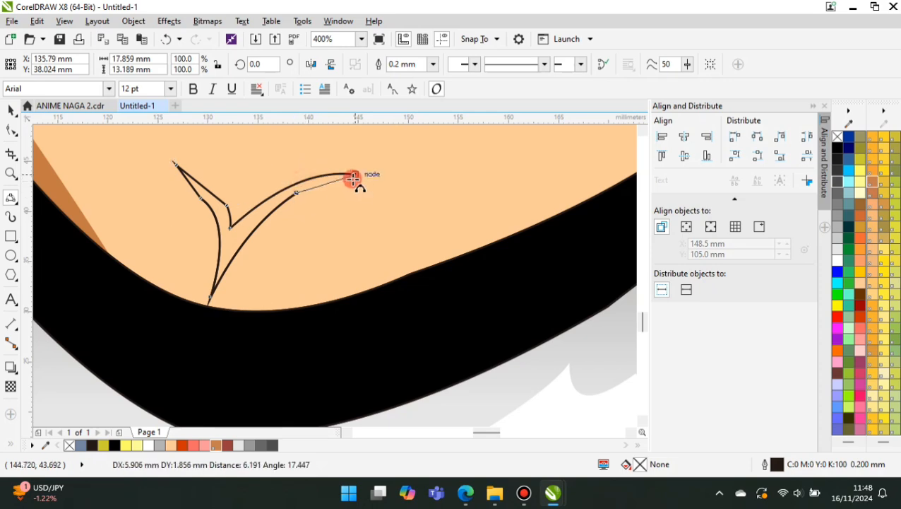
{"action": "left_click", "coordinate": [217, 445]}
{"action": "left_click", "coordinate": [433, 64]}
{"action": "left_click", "coordinate": [406, 75]}
Draw a closed shadow contour about 32 by 16 mm right of the cleavage, overlapping the chest skin and the black neckline.
{"action": "scroll", "coordinate": [247, 323], "scroll_direction": "down", "scroll_amount": 1}
{"action": "scroll", "coordinate": [215, 290], "scroll_direction": "down", "scroll_amount": 2}
{"action": "left_click", "coordinate": [479, 244]}
{"action": "scroll", "coordinate": [248, 278], "scroll_direction": "up", "scroll_amount": 2}
{"action": "mouse_move", "coordinate": [135, 304]}
{"action": "left_mouse_down"}
{"action": "mouse_move", "coordinate": [304, 232]}
{"action": "mouse_move", "coordinate": [339, 241]}
{"action": "mouse_move", "coordinate": [168, 356]}
{"action": "mouse_move", "coordinate": [424, 200]}
{"action": "left_mouse_up"}
{"action": "left_click", "coordinate": [184, 260]}
{"action": "scroll", "coordinate": [246, 263], "scroll_direction": "up", "scroll_amount": 1}
{"action": "left_click", "coordinate": [137, 331]}
{"action": "left_click", "coordinate": [424, 266]}
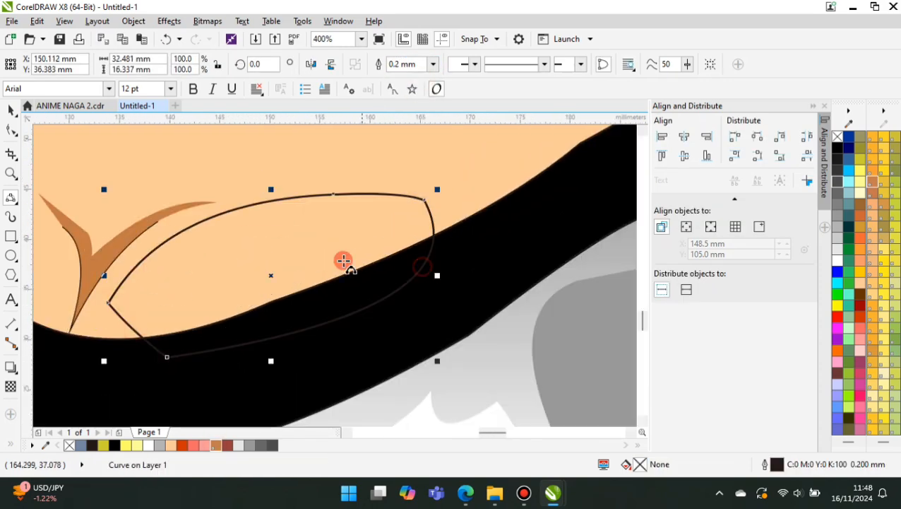
Intersect the contour with the chest skin, delete the leftover, and fill the shadow with 100% TOYO 0166pc without an outline.
{"action": "key", "text": "space"}
{"action": "left_click", "coordinate": [345, 262], "text": "shift"}
{"action": "left_click", "coordinate": [416, 65]}
{"action": "left_click_drag", "start_coordinate": [385, 256], "coordinate": [384, 272]}
{"action": "key", "text": "Delete"}
{"action": "left_click", "coordinate": [362, 241]}
{"action": "left_click", "coordinate": [217, 445]}
{"action": "left_click", "coordinate": [433, 65]}
{"action": "left_click", "coordinate": [406, 75]}
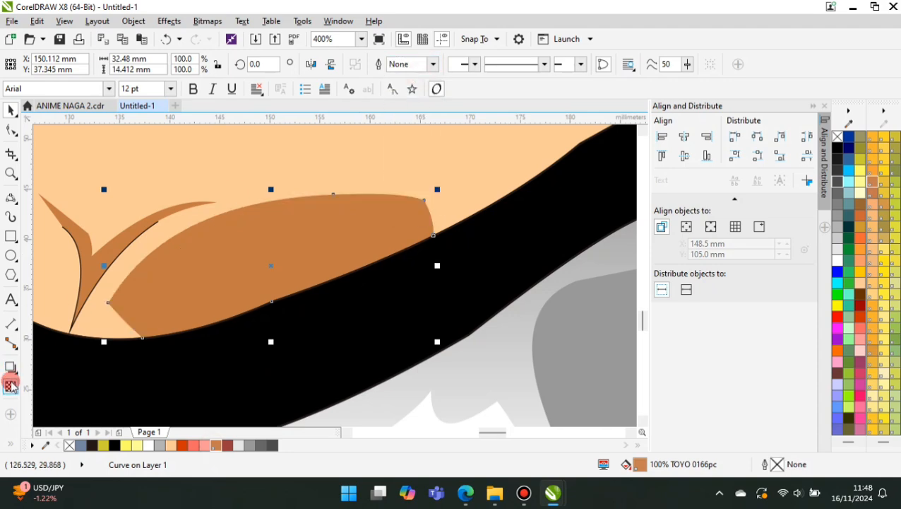
Apply a linear fountain transparency to the chest shadow right of the cleavage, angled toward the black neckline.
{"action": "left_click", "coordinate": [10, 387]}
{"action": "scroll", "coordinate": [268, 220], "scroll_direction": "down", "scroll_amount": 1}
{"action": "left_click_drag", "start_coordinate": [234, 156], "coordinate": [243, 260]}
{"action": "scroll", "coordinate": [240, 283], "scroll_direction": "down", "scroll_amount": 1}
{"action": "left_click_drag", "start_coordinate": [237, 217], "coordinate": [266, 191]}
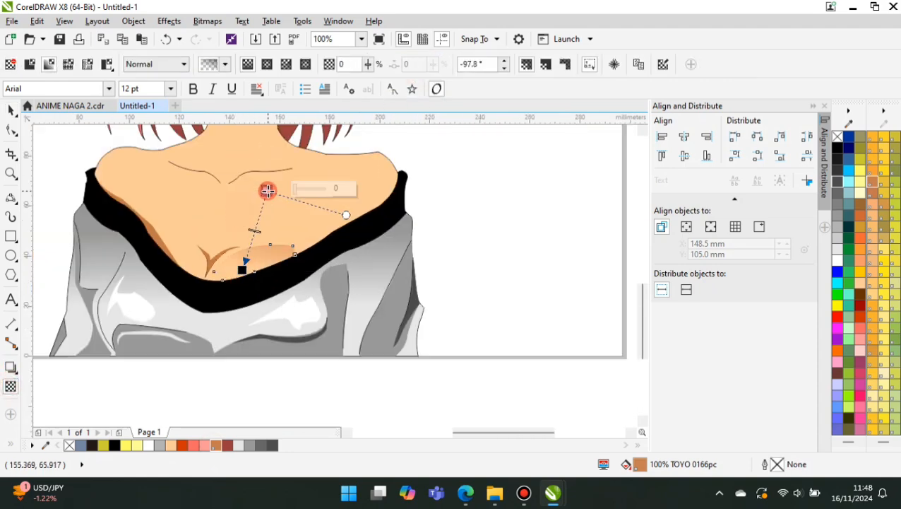
Draw a thin closed highlight band about 24 by 4 mm along the upper edge of the transparent chest shadow.
{"action": "left_click", "coordinate": [10, 199]}
{"action": "scroll", "coordinate": [223, 253], "scroll_direction": "up", "scroll_amount": 2}
{"action": "left_click_drag", "start_coordinate": [274, 238], "coordinate": [503, 221]}
{"action": "left_click", "coordinate": [415, 204]}
{"action": "scroll", "coordinate": [310, 241], "scroll_direction": "up", "scroll_amount": 1}
{"action": "left_click_drag", "start_coordinate": [241, 236], "coordinate": [279, 244]}
{"action": "left_click", "coordinate": [219, 260]}
{"action": "scroll", "coordinate": [214, 259], "scroll_direction": "down", "scroll_amount": 1}
{"action": "left_click_drag", "start_coordinate": [247, 252], "coordinate": [300, 251]}
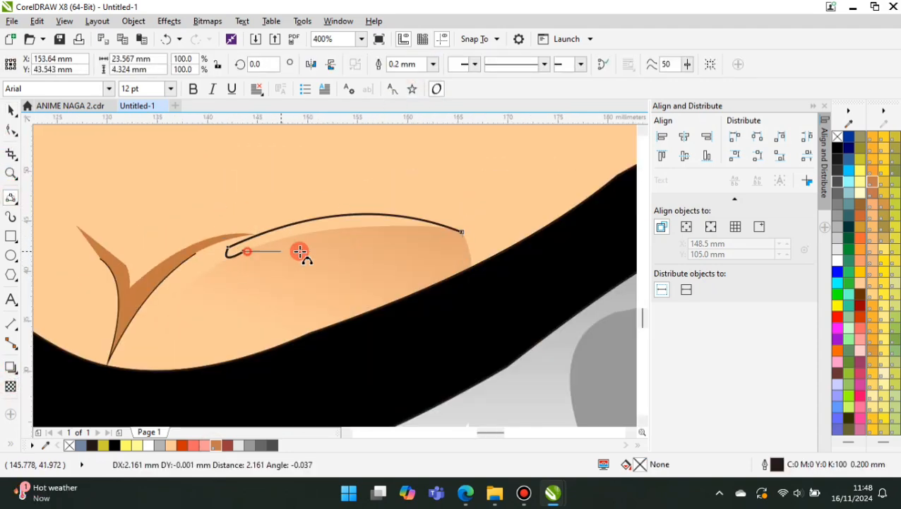
{"action": "left_click", "coordinate": [375, 224]}
Fill the chest highlight band with pale yellow (R255 G255 B204) and remove its outline.
{"action": "left_click", "coordinate": [861, 181]}
{"action": "left_click", "coordinate": [423, 65]}
{"action": "left_click", "coordinate": [403, 70]}
{"action": "scroll", "coordinate": [410, 269], "scroll_direction": "down", "scroll_amount": 2}
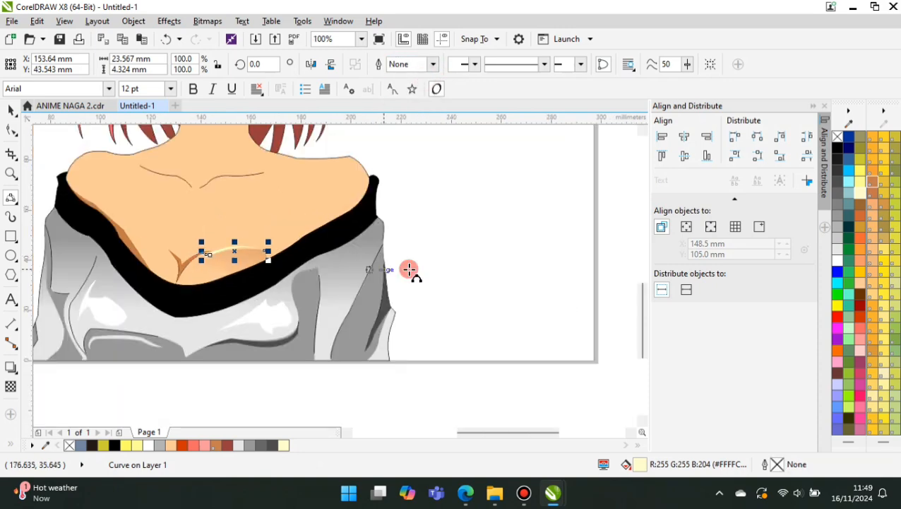
Draw a thin closed shadow shape beneath the right collarbone line.
{"action": "scroll", "coordinate": [196, 182], "scroll_direction": "up", "scroll_amount": 2}
{"action": "scroll", "coordinate": [255, 186], "scroll_direction": "up", "scroll_amount": 1}
{"action": "mouse_move", "coordinate": [168, 245]}
{"action": "left_mouse_down"}
{"action": "mouse_move", "coordinate": [199, 234]}
{"action": "mouse_move", "coordinate": [226, 200]}
{"action": "mouse_move", "coordinate": [351, 170]}
{"action": "left_mouse_up"}
{"action": "left_click", "coordinate": [202, 226]}
{"action": "left_click", "coordinate": [288, 174]}
{"action": "scroll", "coordinate": [214, 201], "scroll_direction": "down", "scroll_amount": 1}
{"action": "left_click_drag", "start_coordinate": [282, 185], "coordinate": [378, 180]}
{"action": "left_click", "coordinate": [342, 189]}
{"action": "scroll", "coordinate": [204, 221], "scroll_direction": "up", "scroll_amount": 1}
{"action": "left_click_drag", "start_coordinate": [174, 226], "coordinate": [552, 141]}
{"action": "left_click", "coordinate": [310, 177]}
{"action": "left_click", "coordinate": [512, 155]}
Fill the right collarbone shadow with 100% TOYO 0166pc and remove its outline.
{"action": "left_click", "coordinate": [214, 444]}
{"action": "left_click", "coordinate": [433, 64]}
{"action": "left_click", "coordinate": [410, 75]}
Draw a closed shadow about 11 by 5 mm beneath the left collarbone line, filled with 100% TOYO 0166pc without an outline.
{"action": "scroll", "coordinate": [362, 197], "scroll_direction": "down", "scroll_amount": 2}
{"action": "scroll", "coordinate": [230, 185], "scroll_direction": "up", "scroll_amount": 2}
{"action": "left_click", "coordinate": [280, 184]}
{"action": "mouse_move", "coordinate": [220, 176]}
{"action": "left_mouse_down"}
{"action": "mouse_move", "coordinate": [329, 185]}
{"action": "mouse_move", "coordinate": [435, 268]}
{"action": "mouse_move", "coordinate": [380, 274]}
{"action": "left_mouse_up"}
{"action": "left_click", "coordinate": [366, 233]}
{"action": "left_click_drag", "start_coordinate": [380, 274], "coordinate": [435, 267]}
{"action": "left_click", "coordinate": [424, 281]}
{"action": "left_click", "coordinate": [215, 445]}
{"action": "left_click", "coordinate": [433, 64]}
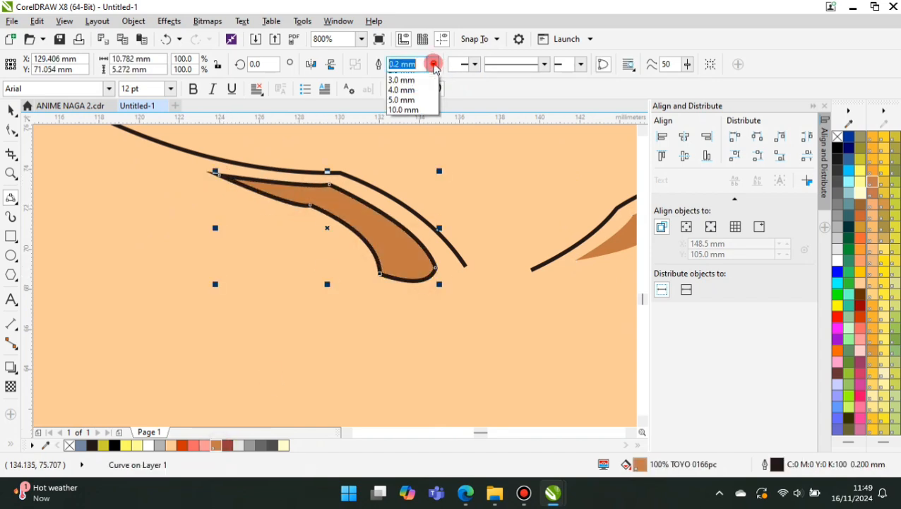
{"action": "left_click", "coordinate": [410, 75]}
{"action": "scroll", "coordinate": [242, 275], "scroll_direction": "down", "scroll_amount": 3}
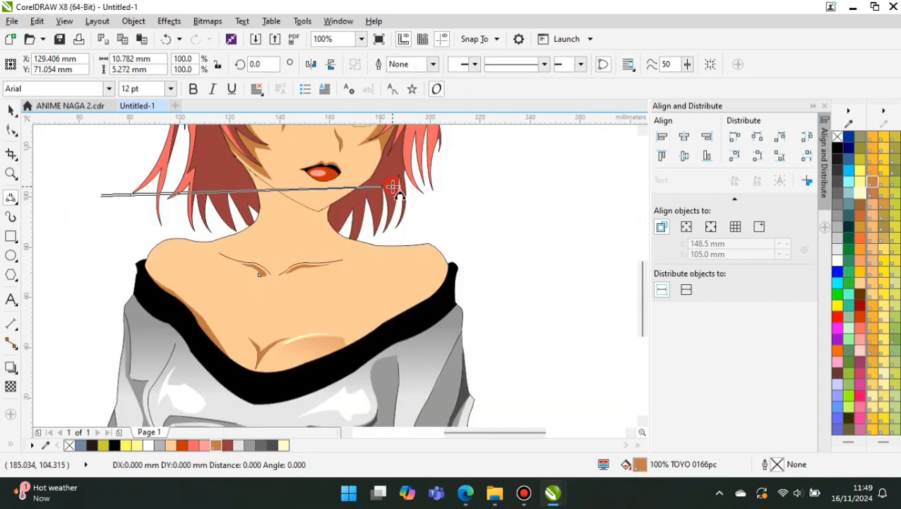
{"action": "key", "text": "Escape"}
{"action": "key", "text": "Escape"}
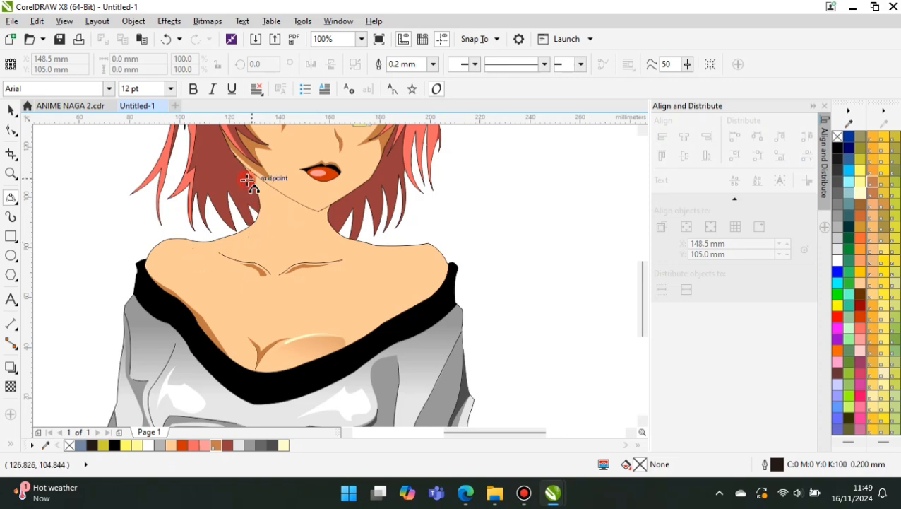
Try filling the ear shape beside the hair with dark brown (R102 G51 B0).
{"action": "scroll", "coordinate": [247, 180], "scroll_direction": "down", "scroll_amount": 1}
{"action": "scroll", "coordinate": [256, 235], "scroll_direction": "up", "scroll_amount": 1}
{"action": "left_click", "coordinate": [11, 110]}
{"action": "left_click", "coordinate": [198, 201]}
{"action": "scroll", "coordinate": [177, 185], "scroll_direction": "up", "scroll_amount": 1}
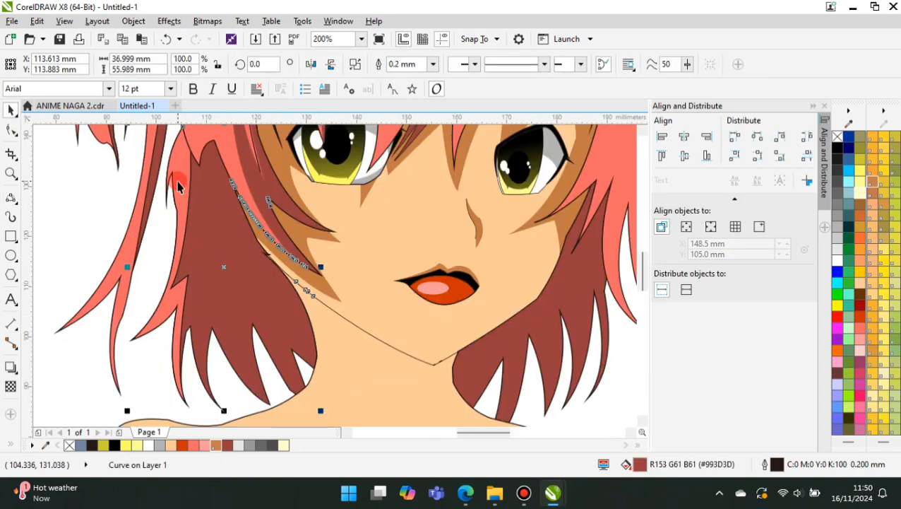
{"action": "left_click", "coordinate": [288, 163], "text": "shift"}
{"action": "left_click", "coordinate": [181, 223]}
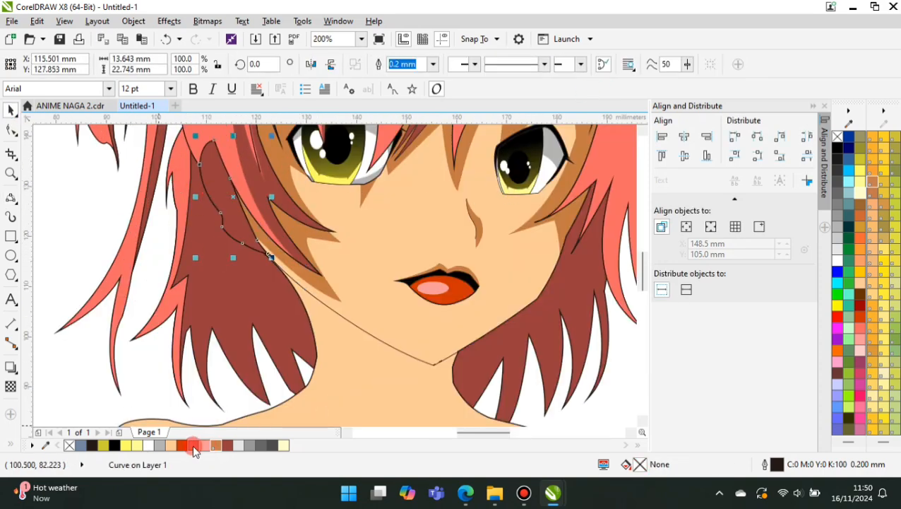
{"action": "scroll", "coordinate": [182, 223], "scroll_direction": "down", "scroll_amount": 2}
{"action": "scroll", "coordinate": [187, 304], "scroll_direction": "up", "scroll_amount": 2}
{"action": "left_click", "coordinate": [859, 294]}
{"action": "scroll", "coordinate": [398, 283], "scroll_direction": "down", "scroll_amount": 2}
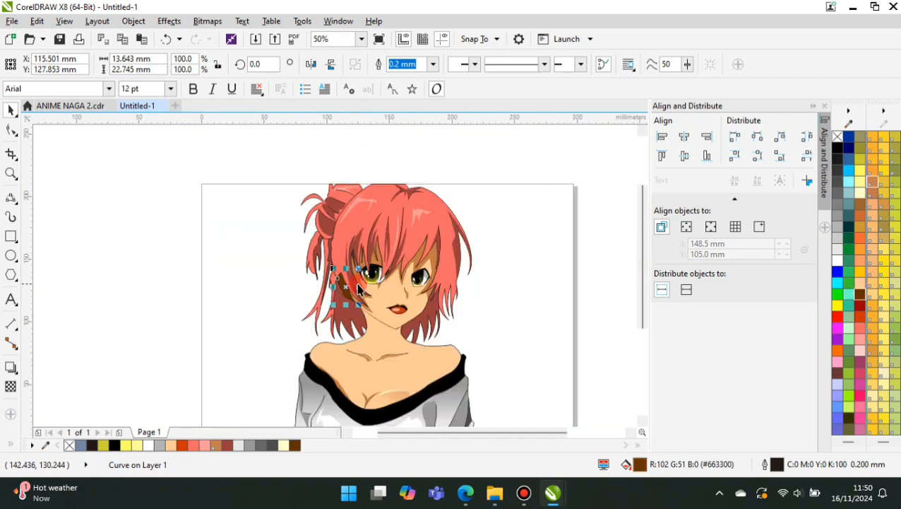
{"action": "key", "text": "Escape"}
Fill the ear shape with 100% TOYO 0166pc.
{"action": "scroll", "coordinate": [347, 288], "scroll_direction": "up", "scroll_amount": 2}
{"action": "left_click", "coordinate": [342, 289]}
{"action": "left_click", "coordinate": [216, 445]}
Draw a thin closed fold shape about 5 by 13 mm inside the ear, following its inner curve.
{"action": "scroll", "coordinate": [320, 268], "scroll_direction": "up", "scroll_amount": 1}
{"action": "mouse_move", "coordinate": [326, 219]}
{"action": "left_mouse_down"}
{"action": "mouse_move", "coordinate": [367, 318]}
{"action": "mouse_move", "coordinate": [366, 345]}
{"action": "left_mouse_up"}
{"action": "left_click", "coordinate": [342, 283]}
{"action": "left_click", "coordinate": [366, 345]}
{"action": "scroll", "coordinate": [329, 232], "scroll_direction": "up", "scroll_amount": 2}
{"action": "mouse_move", "coordinate": [316, 190]}
{"action": "left_mouse_down"}
{"action": "mouse_move", "coordinate": [362, 292]}
{"action": "mouse_move", "coordinate": [364, 342]}
{"action": "left_mouse_up"}
{"action": "left_click", "coordinate": [365, 292]}
{"action": "key", "text": "ctrl+z"}
{"action": "left_click", "coordinate": [337, 269]}
{"action": "scroll", "coordinate": [340, 273], "scroll_direction": "down", "scroll_amount": 2}
{"action": "scroll", "coordinate": [363, 330], "scroll_direction": "up", "scroll_amount": 2}
{"action": "left_click", "coordinate": [361, 335]}
{"action": "scroll", "coordinate": [352, 311], "scroll_direction": "down", "scroll_amount": 2}
{"action": "scroll", "coordinate": [364, 353], "scroll_direction": "up", "scroll_amount": 2}
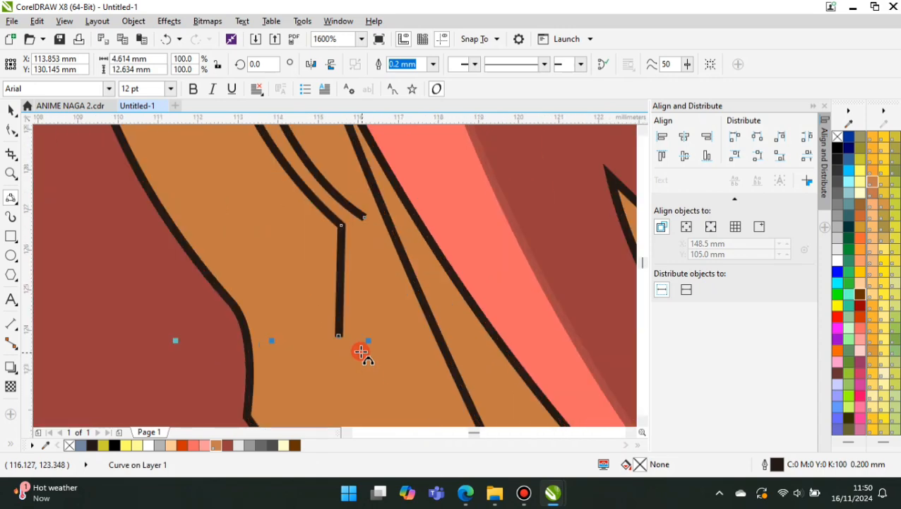
{"action": "left_click_drag", "start_coordinate": [364, 216], "coordinate": [338, 336]}
{"action": "left_click", "coordinate": [341, 336]}
Fill the inner ear fold with black.
{"action": "left_click", "coordinate": [114, 445]}
{"action": "scroll", "coordinate": [315, 292], "scroll_direction": "down", "scroll_amount": 4}
{"action": "scroll", "coordinate": [315, 259], "scroll_direction": "up", "scroll_amount": 2}
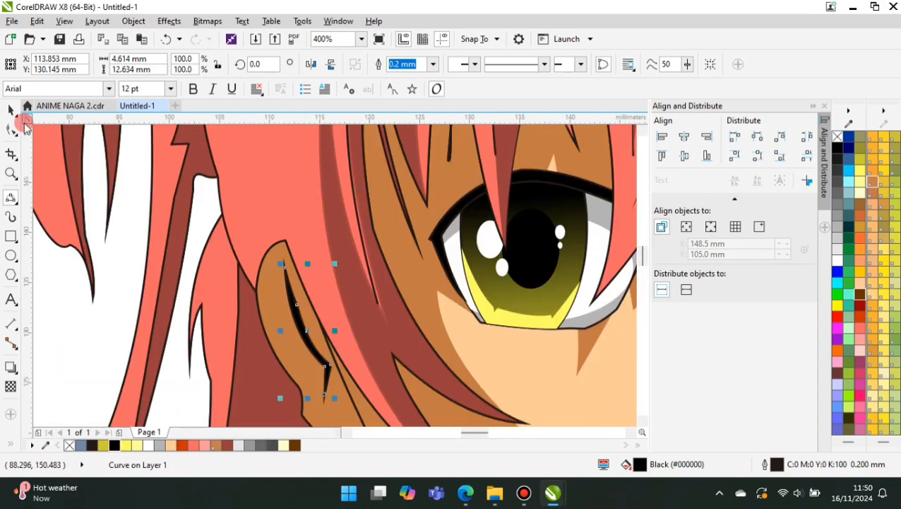
Draw a closed, pointed highlight about 9 by 17 mm along the left hair edge and fill it with Soft Pink (#FF9999).
{"action": "scroll", "coordinate": [214, 286], "scroll_direction": "down", "scroll_amount": 2}
{"action": "scroll", "coordinate": [236, 220], "scroll_direction": "up", "scroll_amount": 2}
{"action": "mouse_move", "coordinate": [171, 152]}
{"action": "left_mouse_down"}
{"action": "mouse_move", "coordinate": [238, 176]}
{"action": "mouse_move", "coordinate": [173, 166]}
{"action": "left_mouse_up"}
{"action": "left_click", "coordinate": [239, 176]}
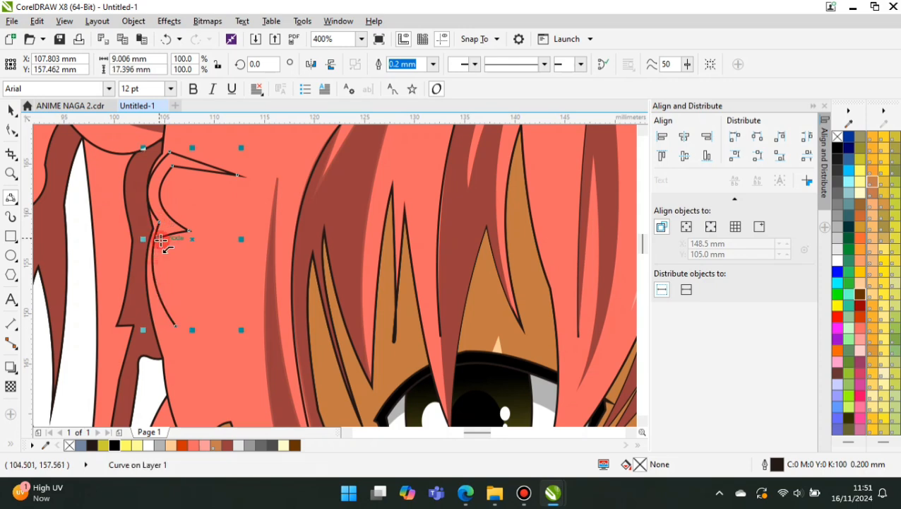
{"action": "left_click", "coordinate": [193, 445]}
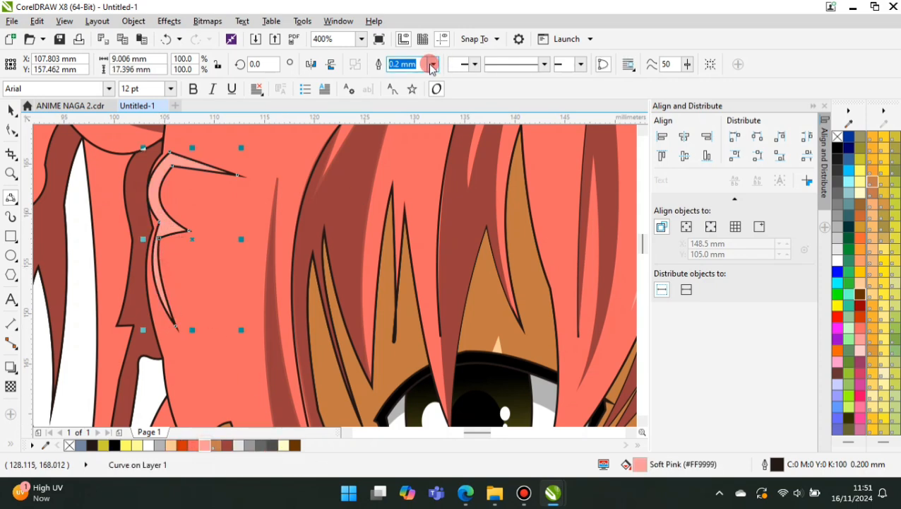
Draw a large closed shadow shape from the left jaw across the neck and intersect it with the body skin.
{"action": "scroll", "coordinate": [181, 292], "scroll_direction": "down", "scroll_amount": 3}
{"action": "scroll", "coordinate": [249, 224], "scroll_direction": "up", "scroll_amount": 2}
{"action": "left_click", "coordinate": [226, 210]}
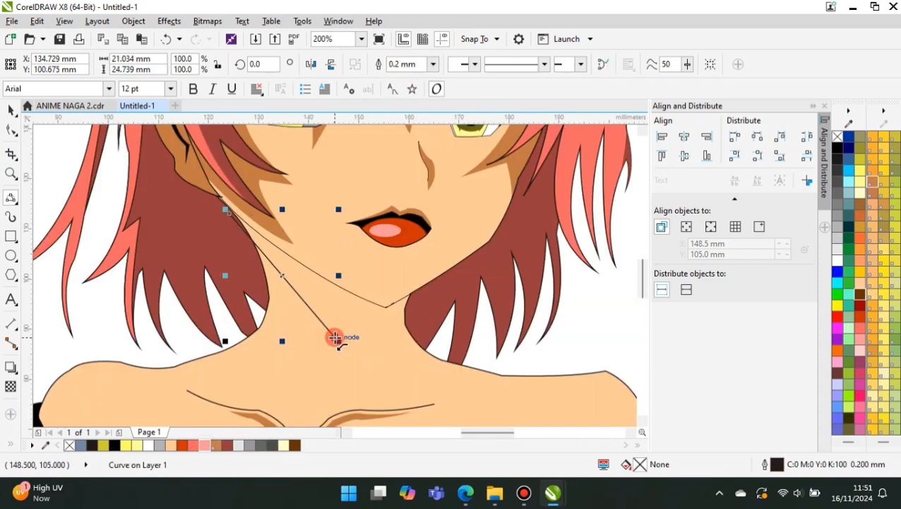
{"action": "left_click", "coordinate": [243, 198]}
{"action": "key", "text": "space"}
{"action": "left_click", "coordinate": [274, 369], "text": "shift"}
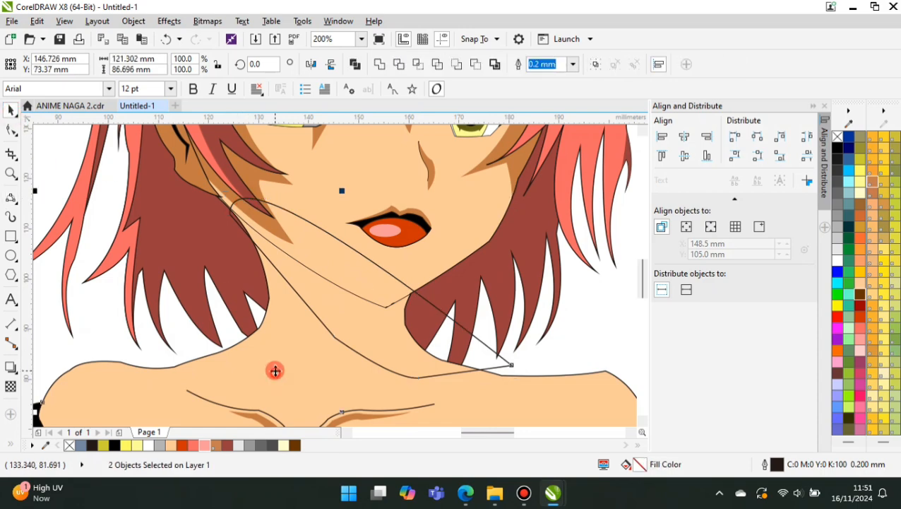
{"action": "left_click", "coordinate": [414, 65]}
Fill the intersected neck shadow with 100% TOYO 0166pc without an outline, and delete the source shape.
{"action": "left_click", "coordinate": [215, 445]}
{"action": "left_click_drag", "start_coordinate": [426, 323], "coordinate": [449, 313]}
{"action": "key", "text": "Delete"}
{"action": "scroll", "coordinate": [188, 246], "scroll_direction": "down", "scroll_amount": 1}
{"action": "left_click", "coordinate": [272, 284]}
{"action": "left_click", "coordinate": [434, 64]}
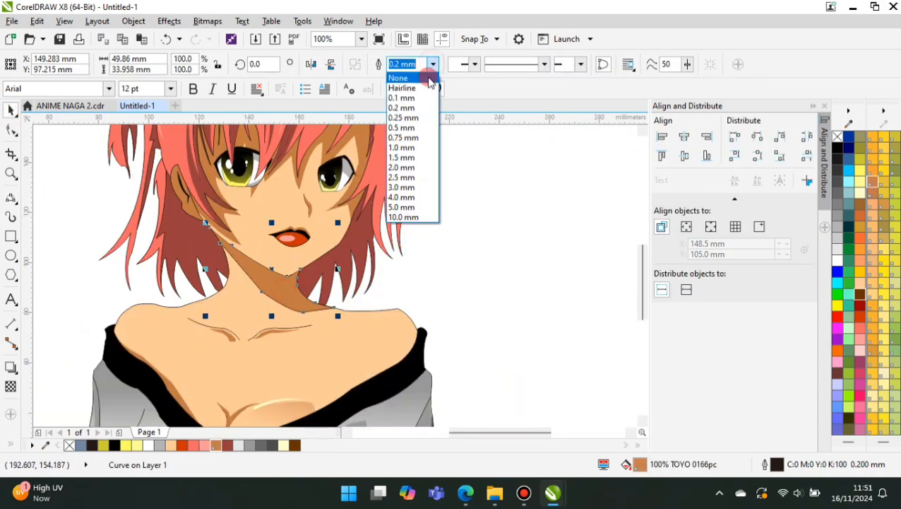
{"action": "left_click", "coordinate": [428, 77]}
Draw a closed shape about 37 by 20 mm under the jawline and intersect it with the neck shadow.
{"action": "left_click", "coordinate": [10, 198]}
{"action": "scroll", "coordinate": [237, 260], "scroll_direction": "up", "scroll_amount": 1}
{"action": "left_click", "coordinate": [204, 216]}
{"action": "left_click", "coordinate": [303, 300]}
{"action": "left_click_drag", "start_coordinate": [390, 305], "coordinate": [413, 283]}
{"action": "left_click", "coordinate": [205, 215]}
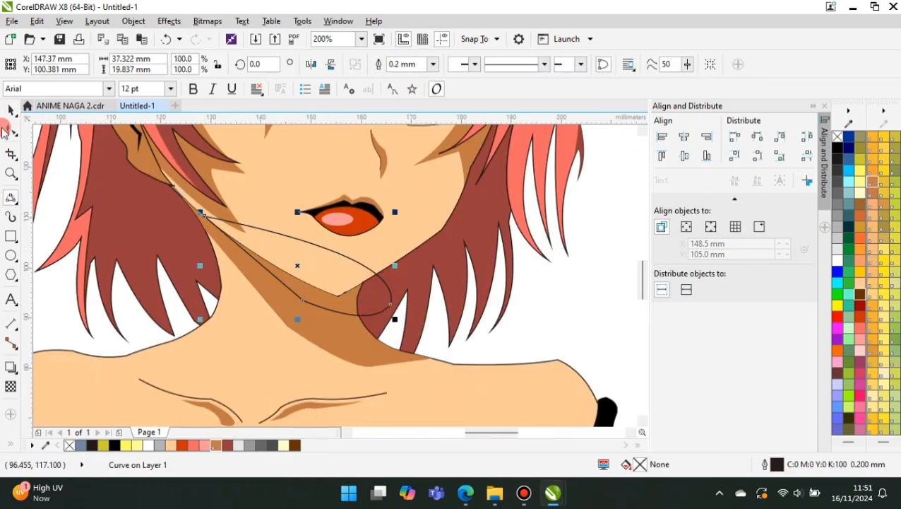
{"action": "left_click", "coordinate": [10, 111]}
{"action": "left_click", "coordinate": [322, 318], "text": "shift"}
{"action": "left_click", "coordinate": [414, 64]}
Fill the intersected area under the jaw with black and delete the source shape.
{"action": "left_click", "coordinate": [114, 445]}
{"action": "scroll", "coordinate": [237, 344], "scroll_direction": "down", "scroll_amount": 1}
{"action": "left_click_drag", "start_coordinate": [282, 308], "coordinate": [311, 306]}
{"action": "key", "text": "Delete"}
{"action": "scroll", "coordinate": [312, 271], "scroll_direction": "down", "scroll_amount": 1}
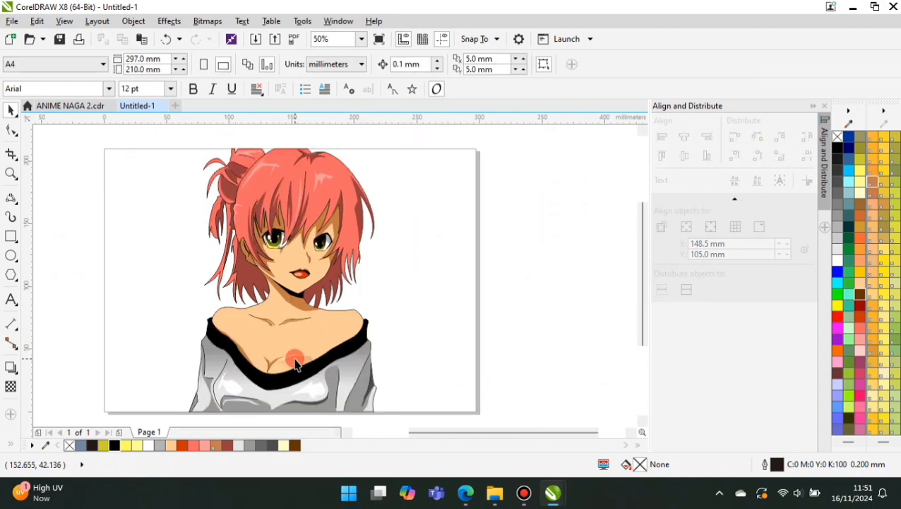
Draw a jagged closed shape about 47 by 37 mm over the right shoulder's collar edge and intersect it with the skin.
{"action": "left_click", "coordinate": [11, 202]}
{"action": "scroll", "coordinate": [342, 351], "scroll_direction": "up", "scroll_amount": 2}
{"action": "mouse_move", "coordinate": [281, 351]}
{"action": "left_mouse_down"}
{"action": "mouse_move", "coordinate": [305, 313]}
{"action": "mouse_move", "coordinate": [374, 279]}
{"action": "mouse_move", "coordinate": [380, 286]}
{"action": "mouse_move", "coordinate": [408, 256]}
{"action": "mouse_move", "coordinate": [395, 166]}
{"action": "left_mouse_up"}
{"action": "left_click", "coordinate": [298, 332]}
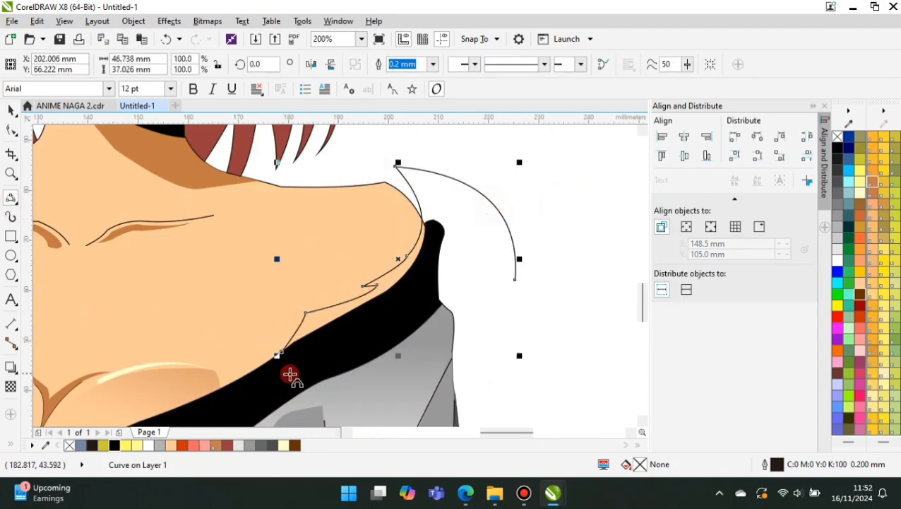
{"action": "left_click_drag", "start_coordinate": [281, 351], "coordinate": [515, 282]}
{"action": "left_click", "coordinate": [515, 281]}
{"action": "left_click", "coordinate": [11, 109]}
{"action": "left_click", "coordinate": [318, 233], "text": "shift"}
{"action": "left_click", "coordinate": [415, 64]}
Fill the right shoulder shadow with 100% TOYO 0166pc without an outline, and delete the source shape.
{"action": "left_click", "coordinate": [215, 445]}
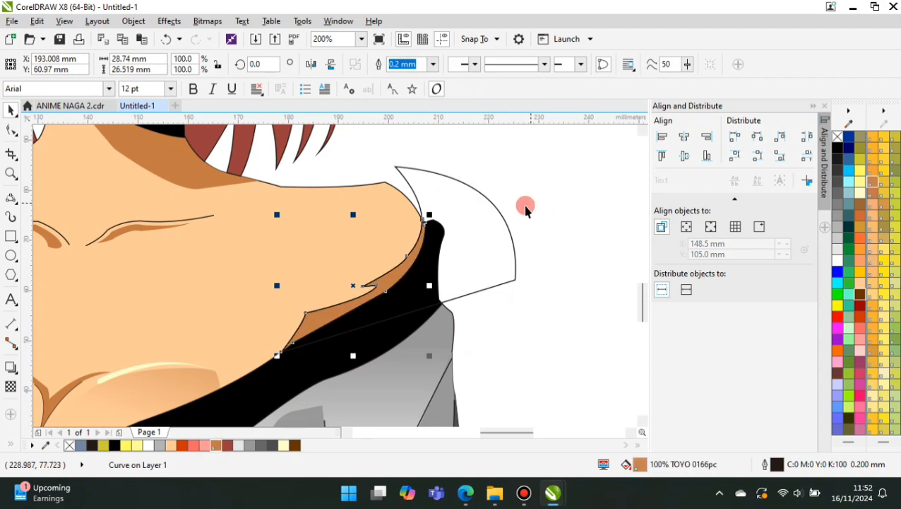
{"action": "left_click_drag", "start_coordinate": [500, 211], "coordinate": [567, 236]}
{"action": "key", "text": "Delete"}
{"action": "left_click", "coordinate": [400, 269]}
{"action": "left_click", "coordinate": [433, 64]}
{"action": "left_click", "coordinate": [416, 76]}
{"action": "key", "text": "Escape"}
{"action": "scroll", "coordinate": [348, 254], "scroll_direction": "down", "scroll_amount": 2}
{"action": "scroll", "coordinate": [232, 246], "scroll_direction": "up", "scroll_amount": 1}
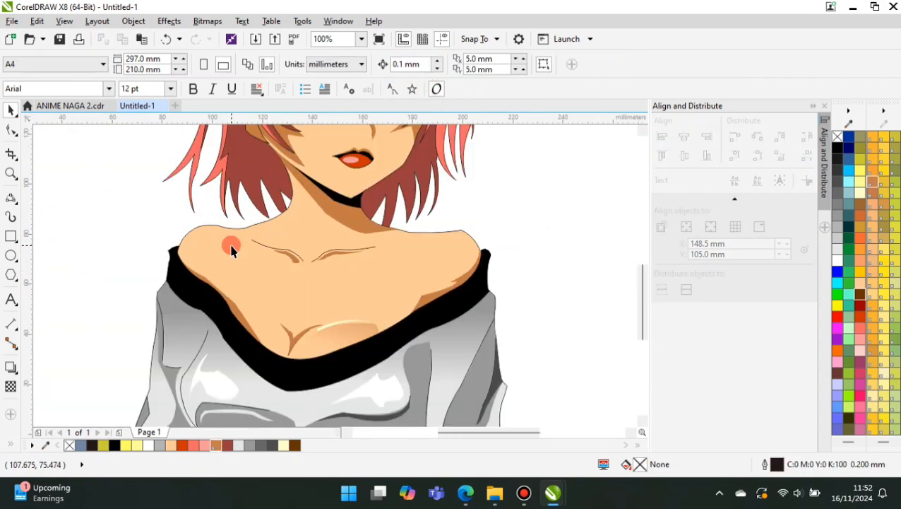
Apply a fountain fill to the body skin from the chest past the left shoulder, with 100% TOYO 0166pc as its end color.
{"action": "scroll", "coordinate": [266, 254], "scroll_direction": "down", "scroll_amount": 1}
{"action": "scroll", "coordinate": [283, 251], "scroll_direction": "up", "scroll_amount": 1}
{"action": "left_click", "coordinate": [283, 252]}
{"action": "left_click", "coordinate": [10, 445]}
{"action": "left_click", "coordinate": [33, 415]}
{"action": "left_click_drag", "start_coordinate": [277, 296], "coordinate": [218, 210]}
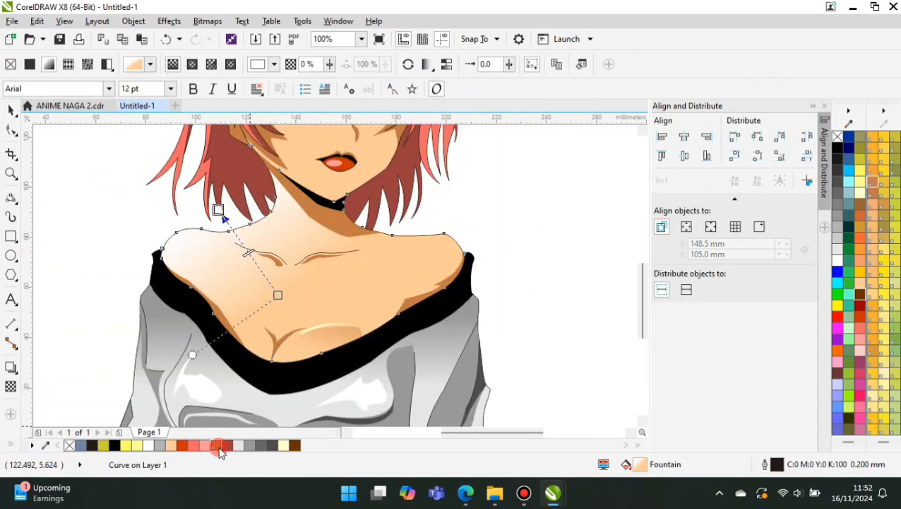
{"action": "left_click", "coordinate": [219, 447]}
Reposition the skin gradient's start node on the chest and its end node farther beyond the left shoulder.
{"action": "scroll", "coordinate": [313, 342], "scroll_direction": "down", "scroll_amount": 1}
{"action": "scroll", "coordinate": [264, 268], "scroll_direction": "up", "scroll_amount": 1}
{"action": "left_click_drag", "start_coordinate": [268, 283], "coordinate": [238, 260]}
{"action": "left_click_drag", "start_coordinate": [327, 369], "coordinate": [344, 380]}
{"action": "left_click_drag", "start_coordinate": [236, 260], "coordinate": [213, 236]}
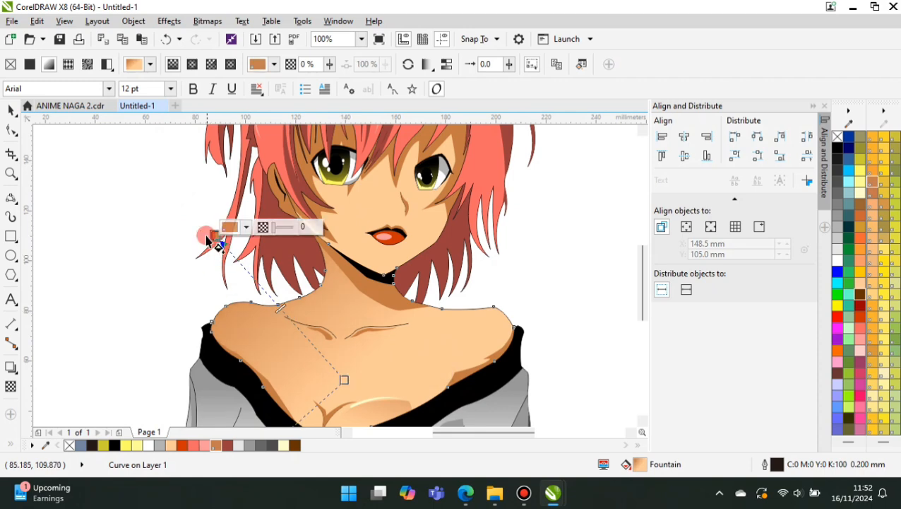
{"action": "scroll", "coordinate": [207, 240], "scroll_direction": "down", "scroll_amount": 1}
Select all objects of the finished figure and group them.
{"action": "left_click", "coordinate": [11, 110]}
{"action": "scroll", "coordinate": [390, 265], "scroll_direction": "down", "scroll_amount": 1}
{"action": "left_click", "coordinate": [389, 265]}
{"action": "left_click_drag", "start_coordinate": [272, 171], "coordinate": [418, 394]}
{"action": "left_click", "coordinate": [401, 275]}
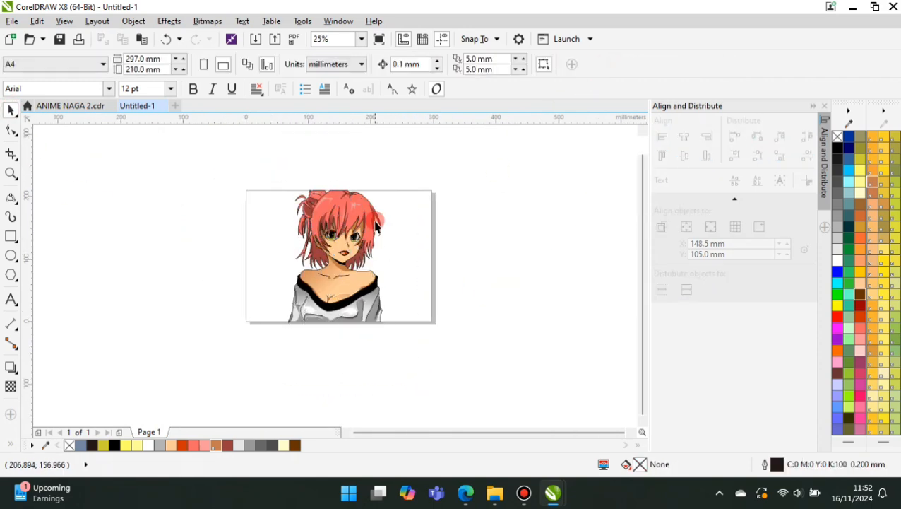
Add a drop shadow to the grouped figure, cast up and to the right from its base, and fit the page in view.
{"action": "scroll", "coordinate": [376, 226], "scroll_direction": "up", "scroll_amount": 1}
{"action": "left_click", "coordinate": [11, 367]}
{"action": "scroll", "coordinate": [193, 319], "scroll_direction": "down", "scroll_amount": 1}
{"action": "scroll", "coordinate": [238, 354], "scroll_direction": "up", "scroll_amount": 1}
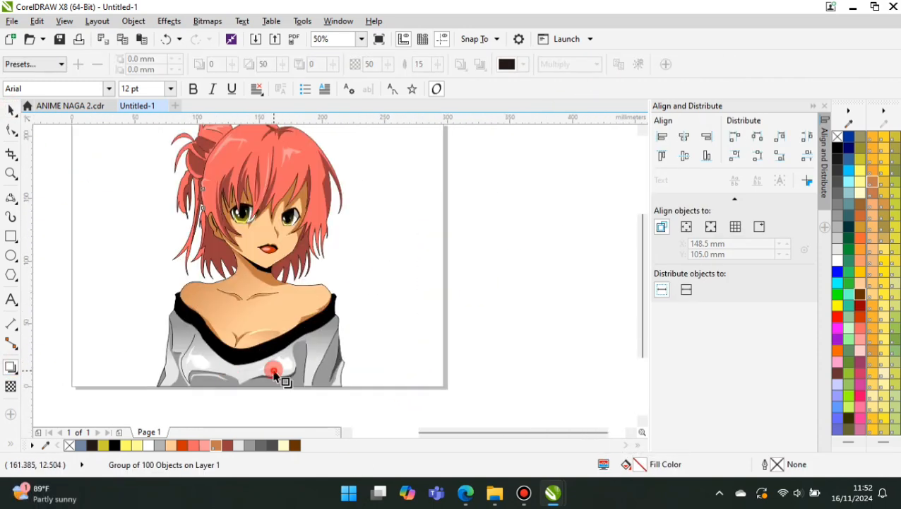
{"action": "left_click_drag", "start_coordinate": [282, 373], "coordinate": [341, 202]}
{"action": "left_click", "coordinate": [11, 110]}
{"action": "left_click", "coordinate": [547, 207]}
{"action": "left_click", "coordinate": [361, 39]}
{"action": "left_click", "coordinate": [354, 52]}
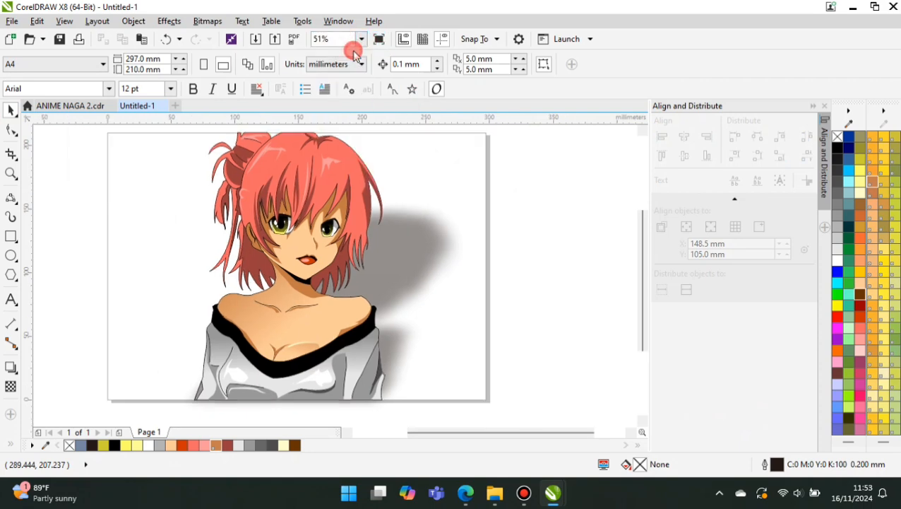